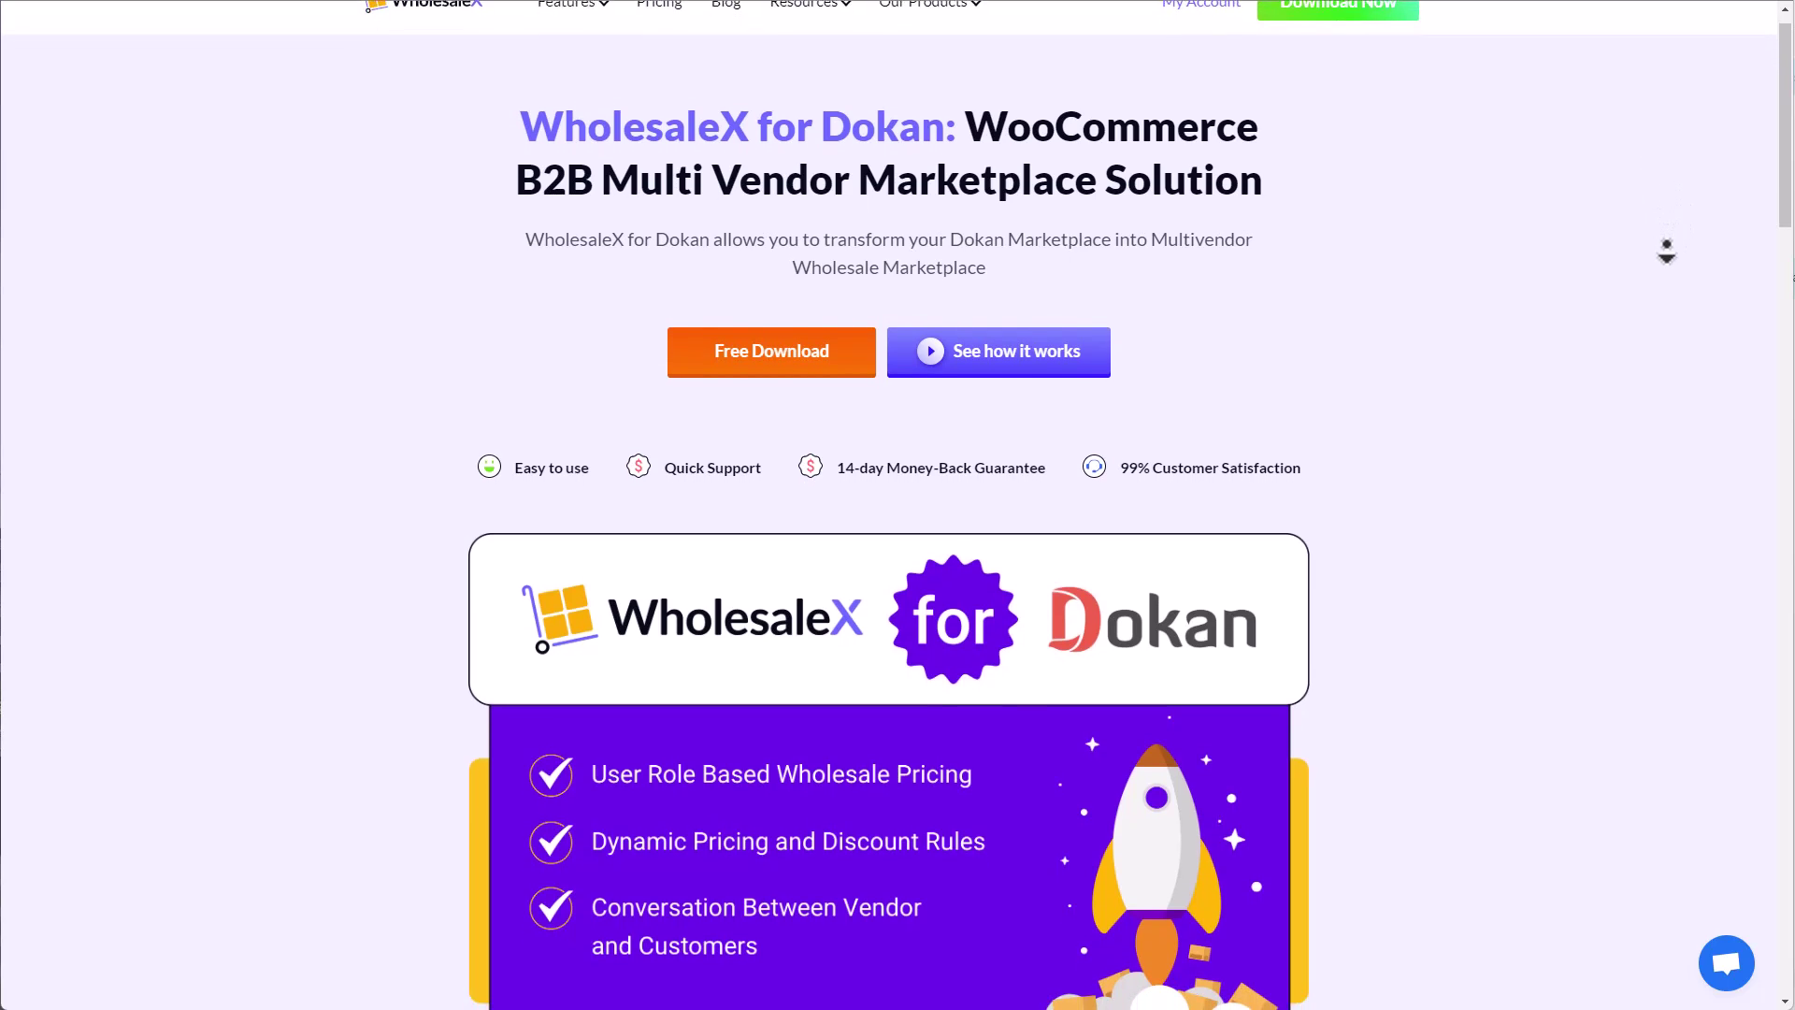
Scroll down through the WholesaleX for Dokan integration overview page.
scroll(1668, 251, down, 1)
scroll(1667, 257, down, 1)
scroll(1668, 264, down, 1)
scroll(1668, 271, down, 1)
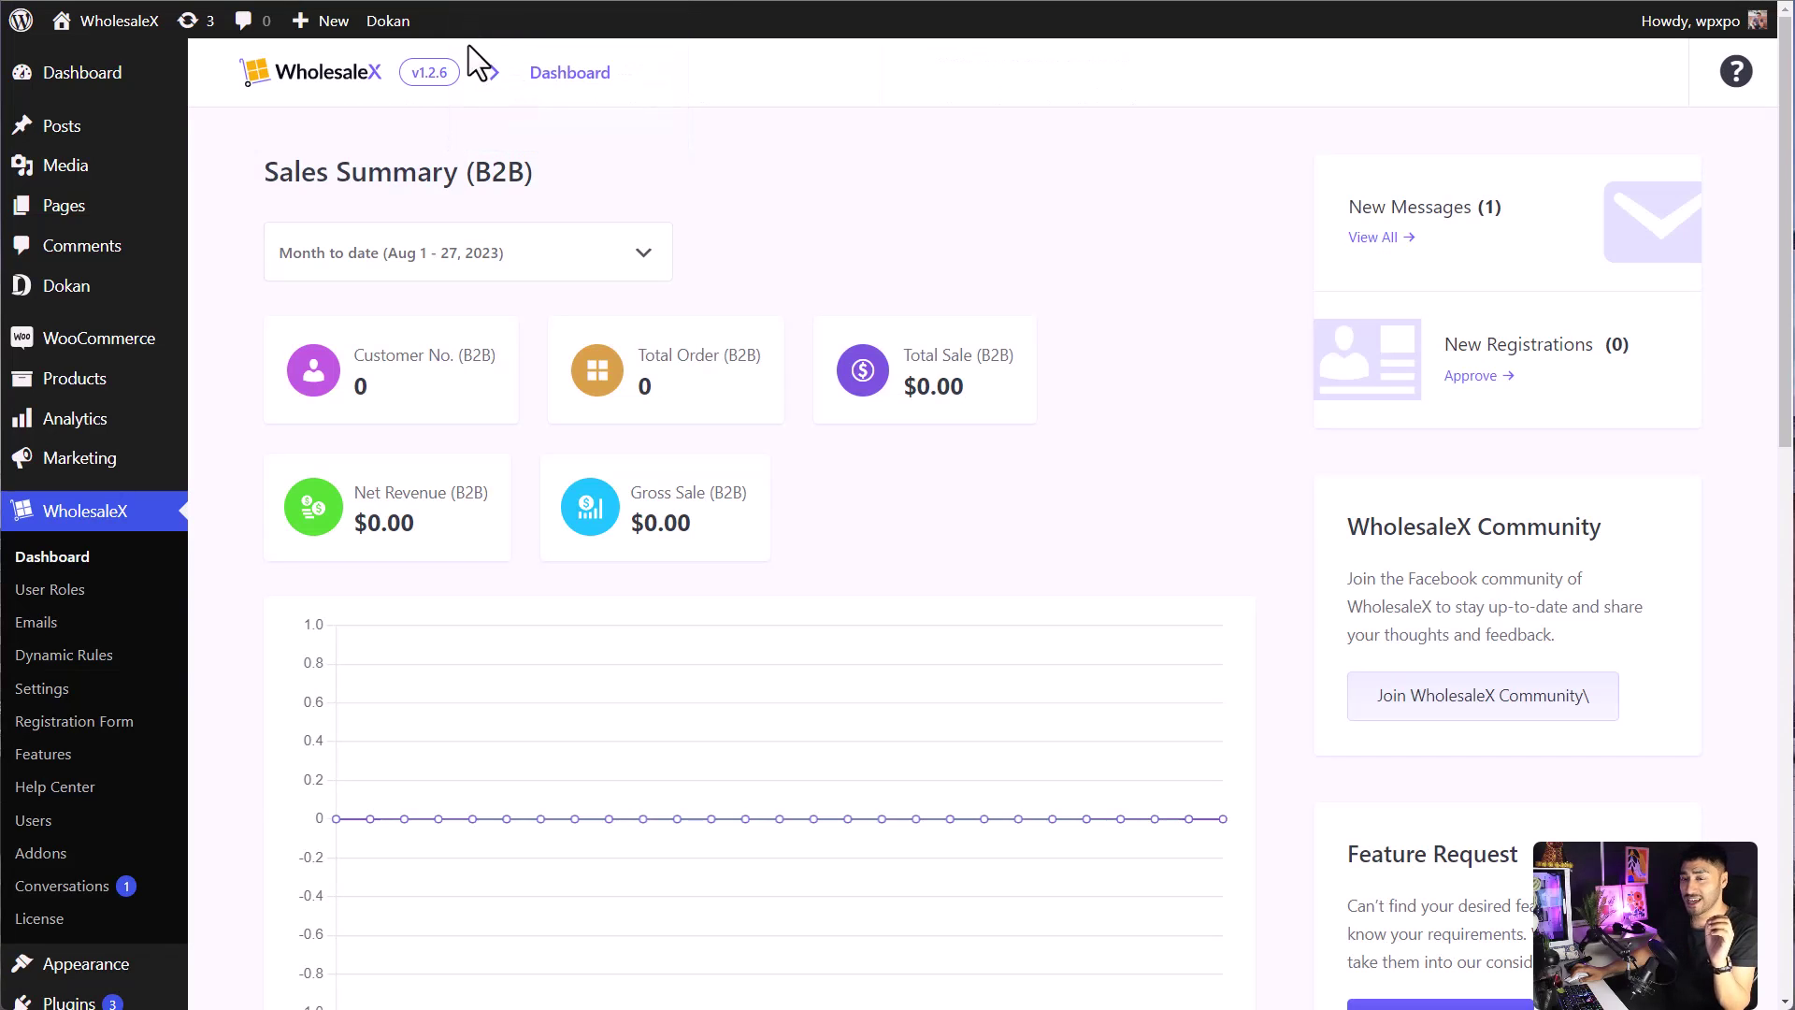
Save the Dokan Integration settings with all four vendor options enabled.
click(47, 700)
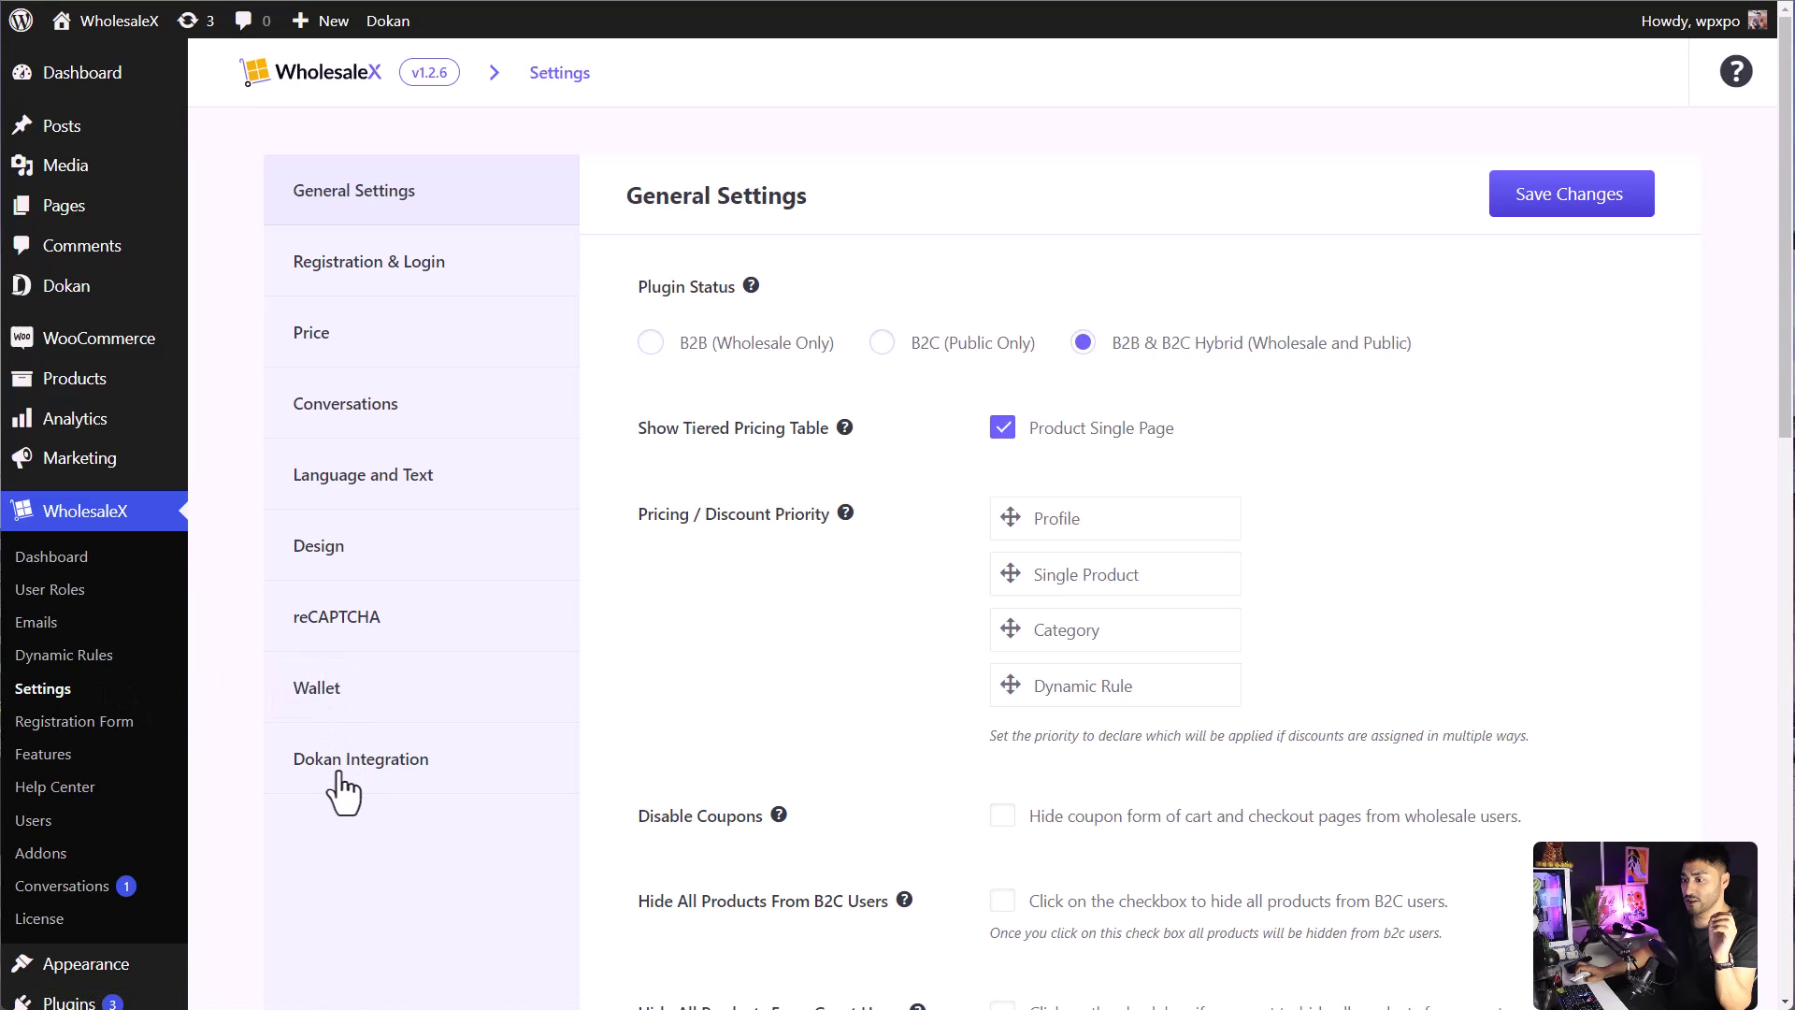
click(342, 766)
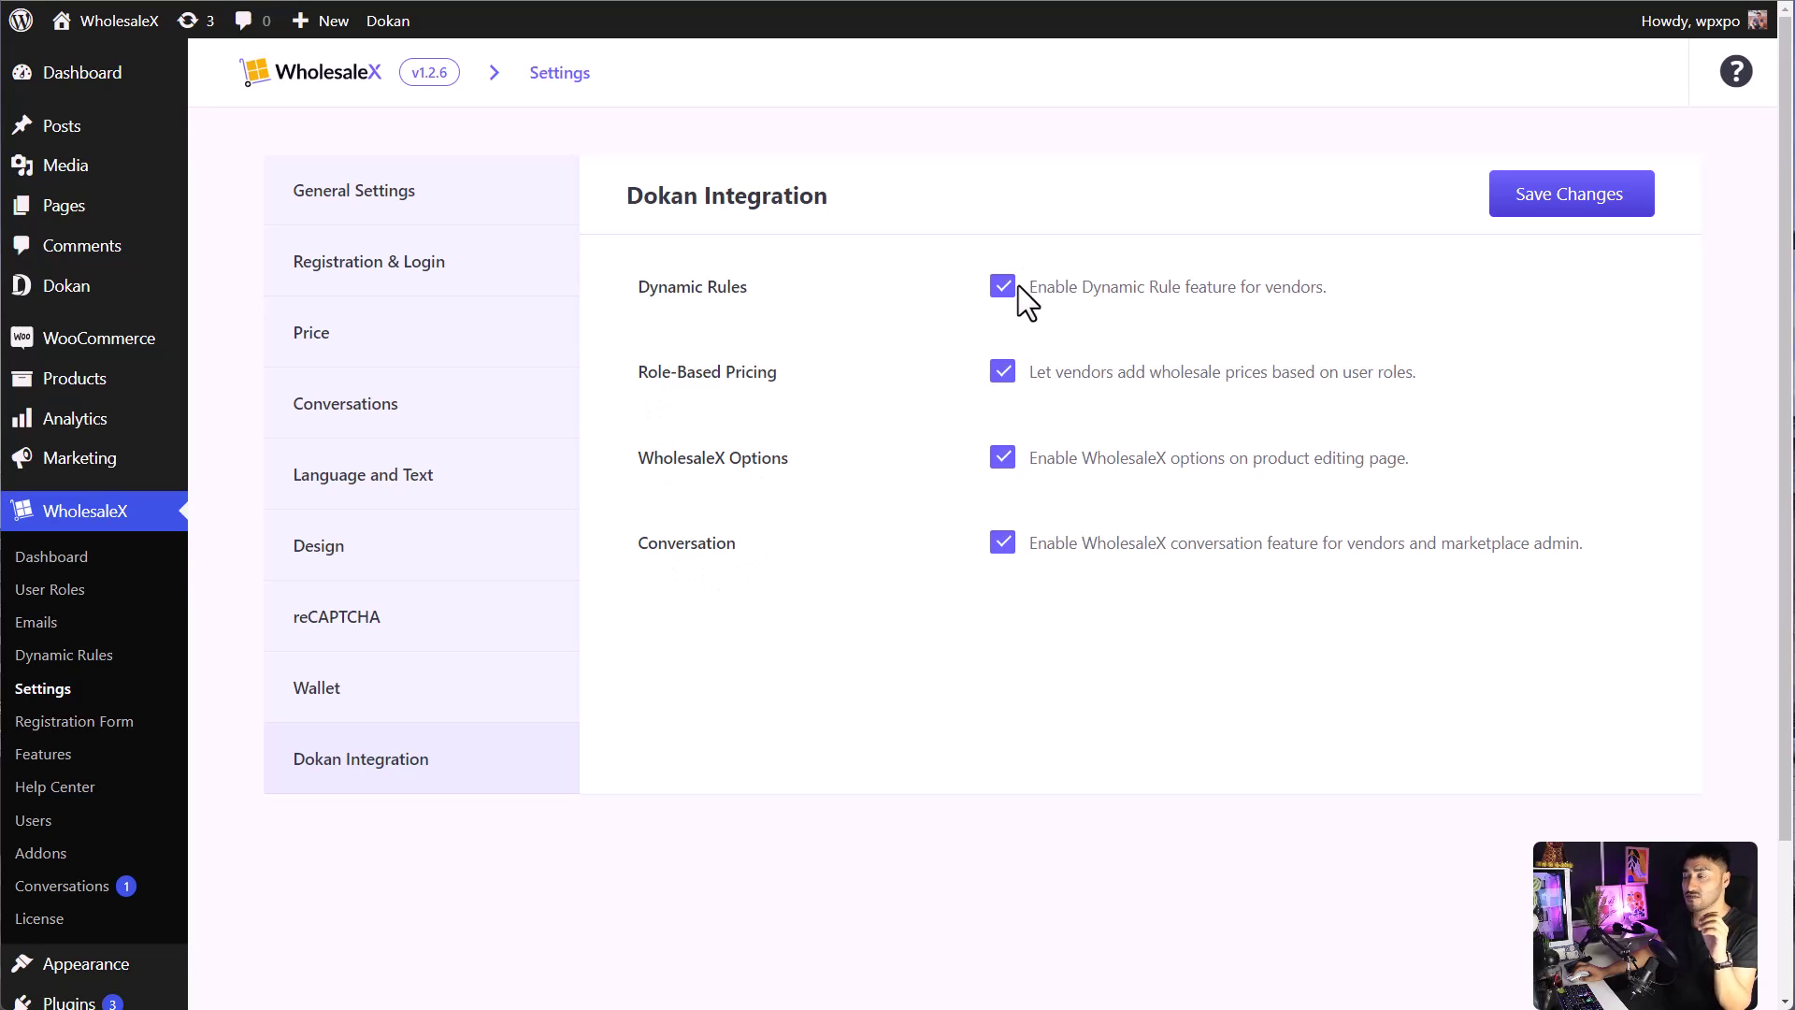
click(1513, 196)
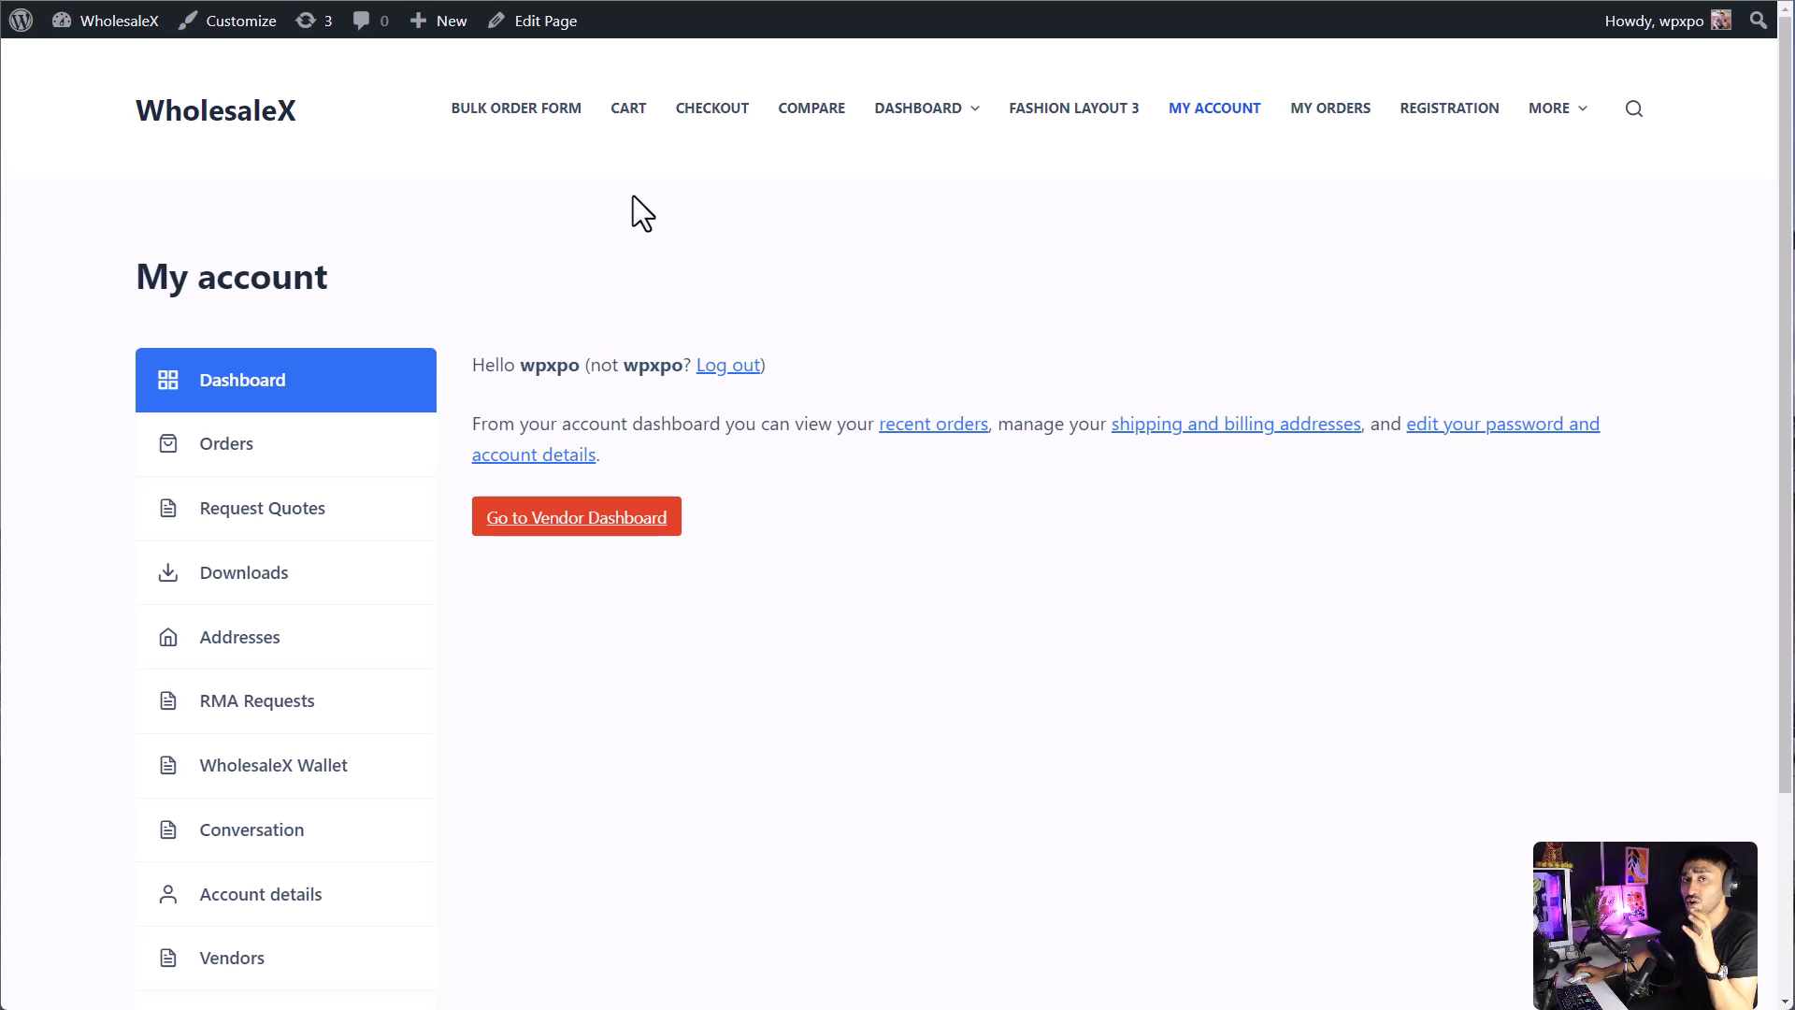
Go to the vendor dashboard's Products list and scroll down to Modern Hoodie and Trendy Sunglasses.
click(599, 534)
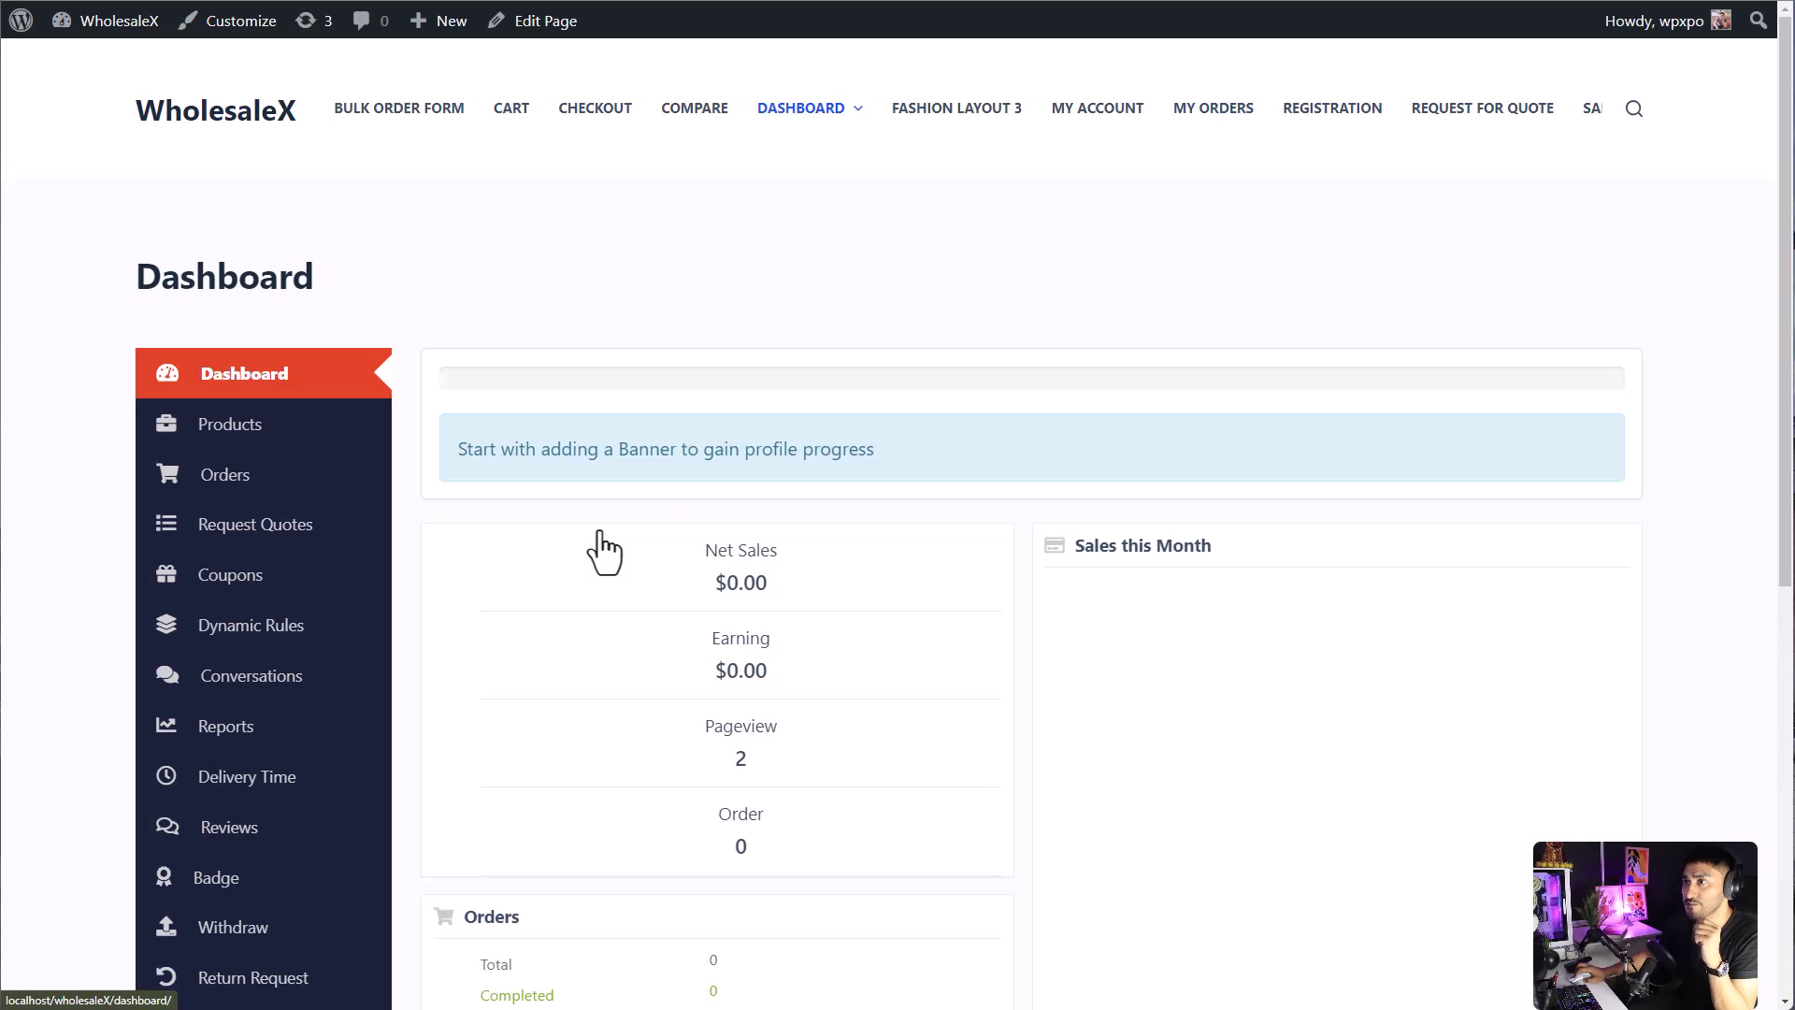
click(340, 437)
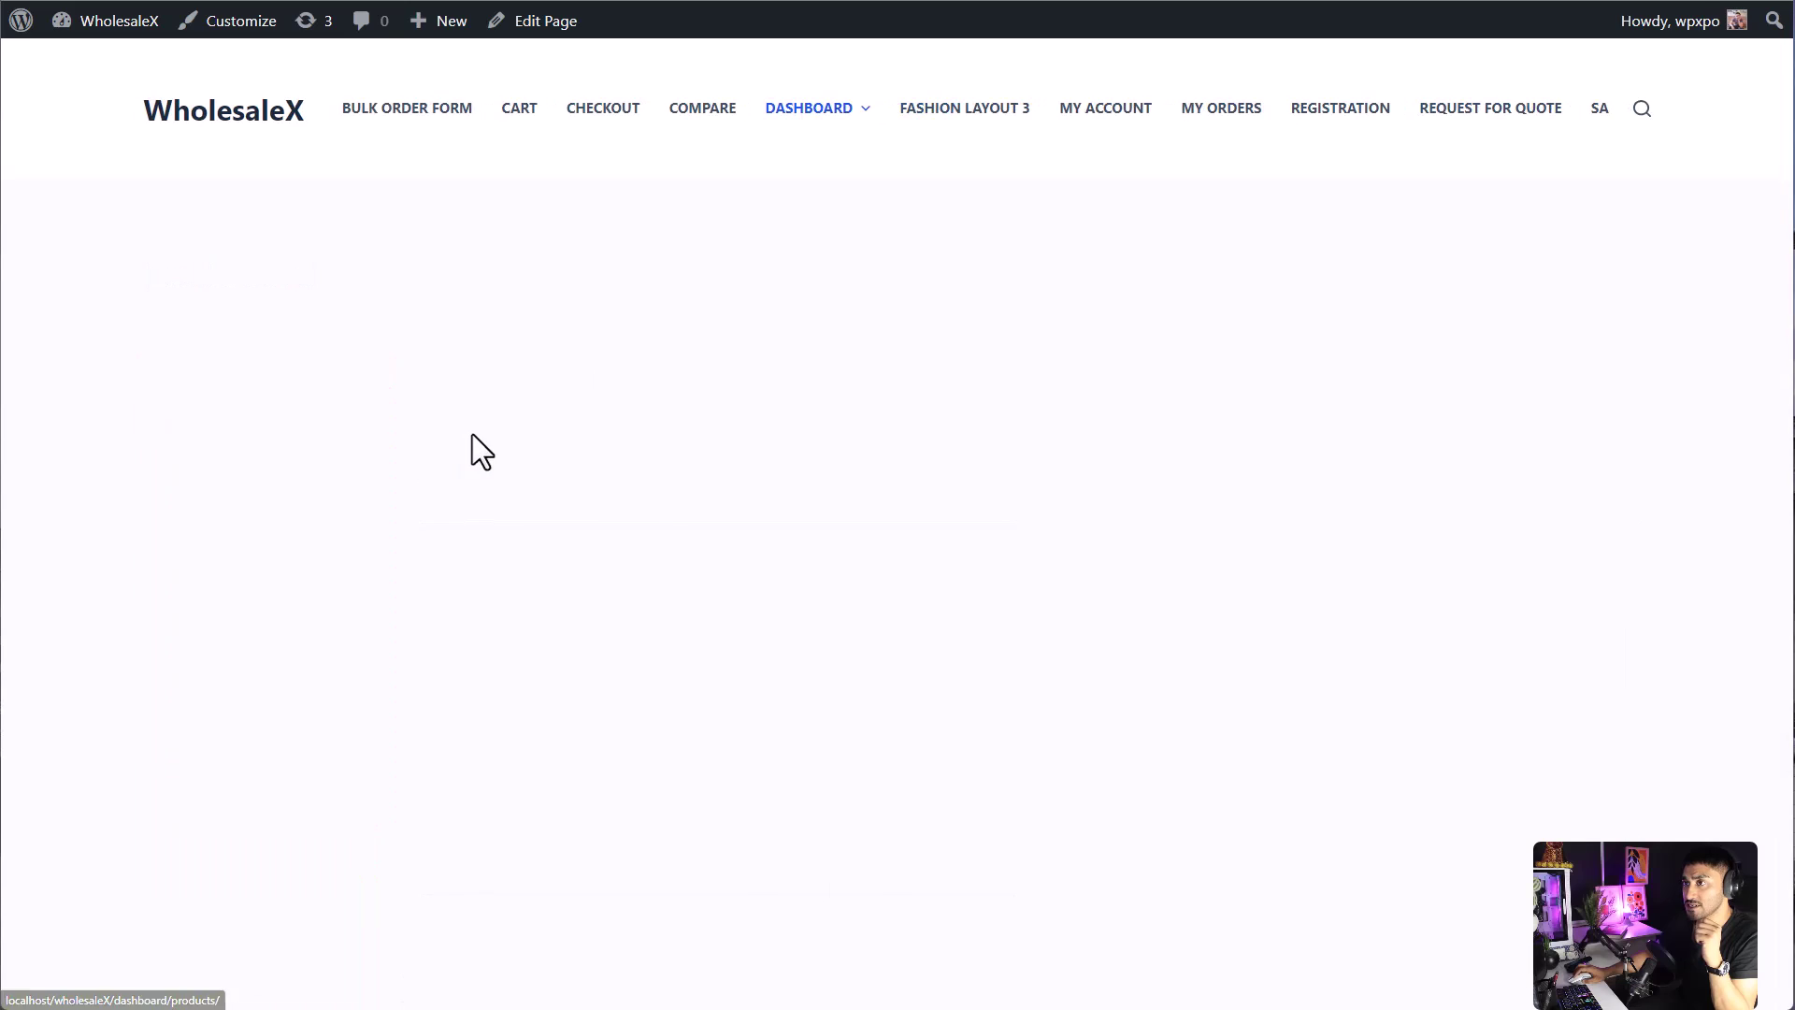
scroll(853, 432, down, 5)
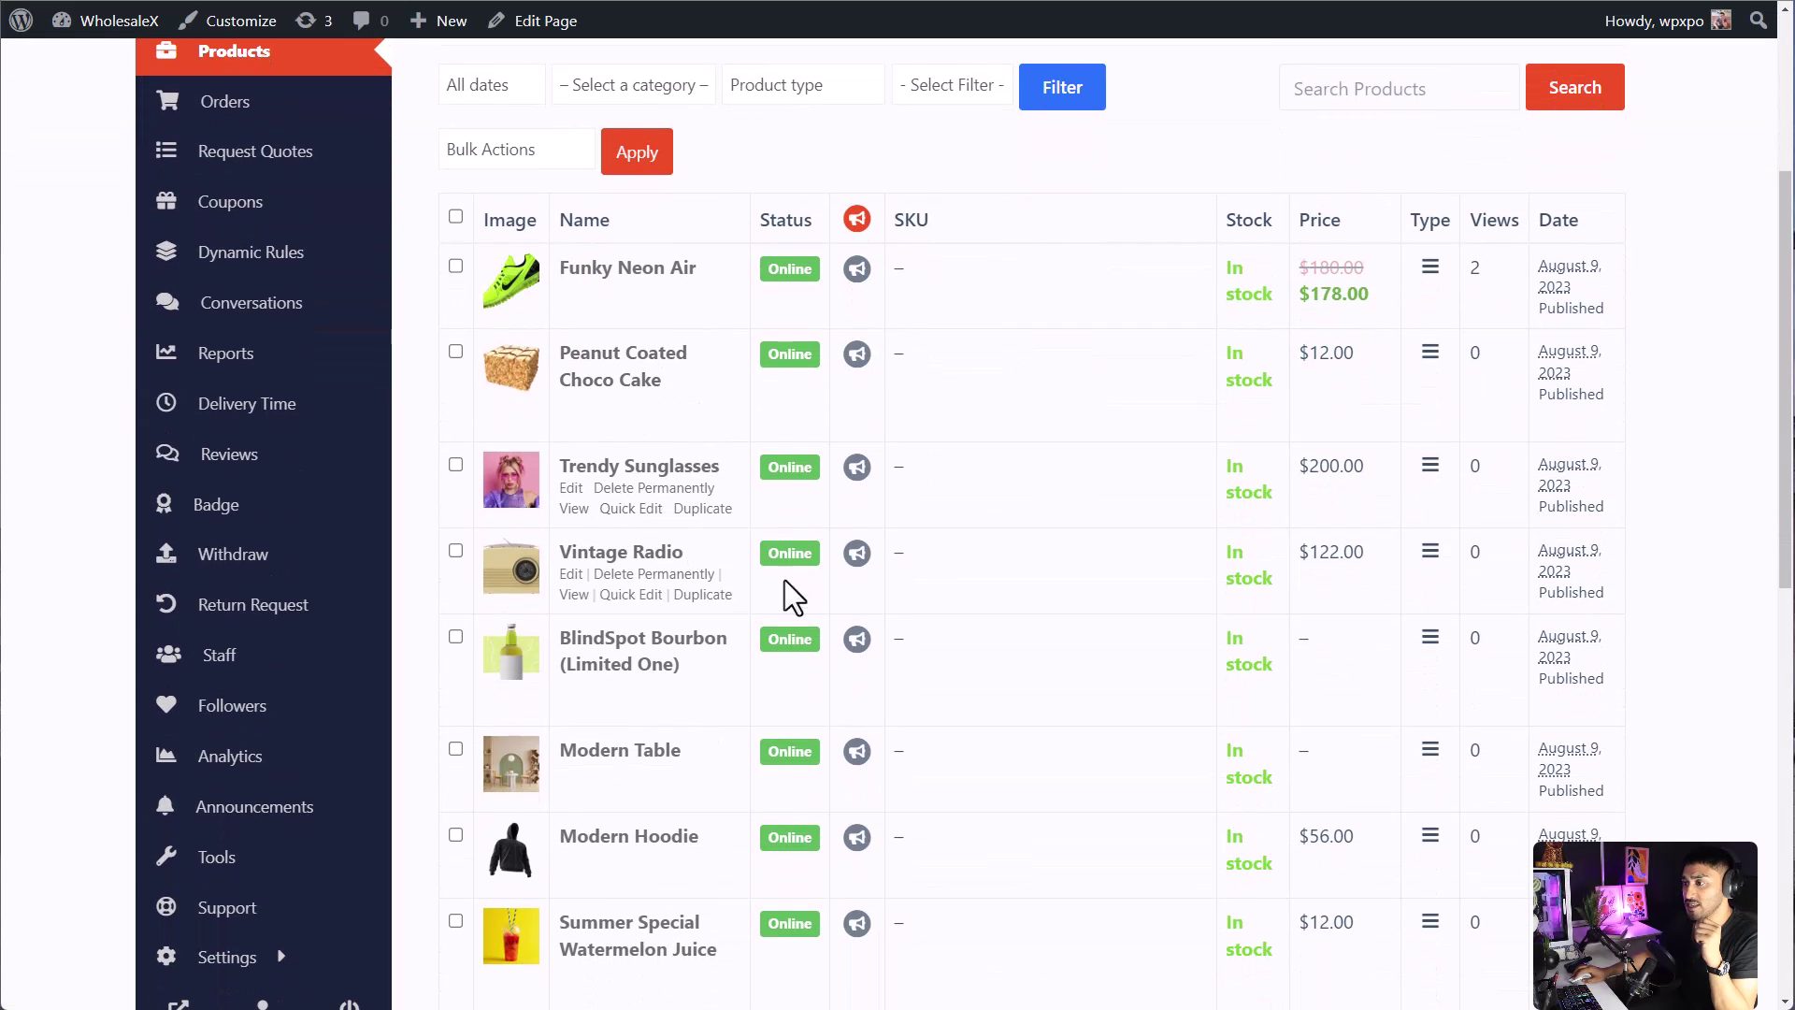
scroll(652, 793, down, 1)
scroll(652, 793, down, 2)
scroll(693, 734, up, 1)
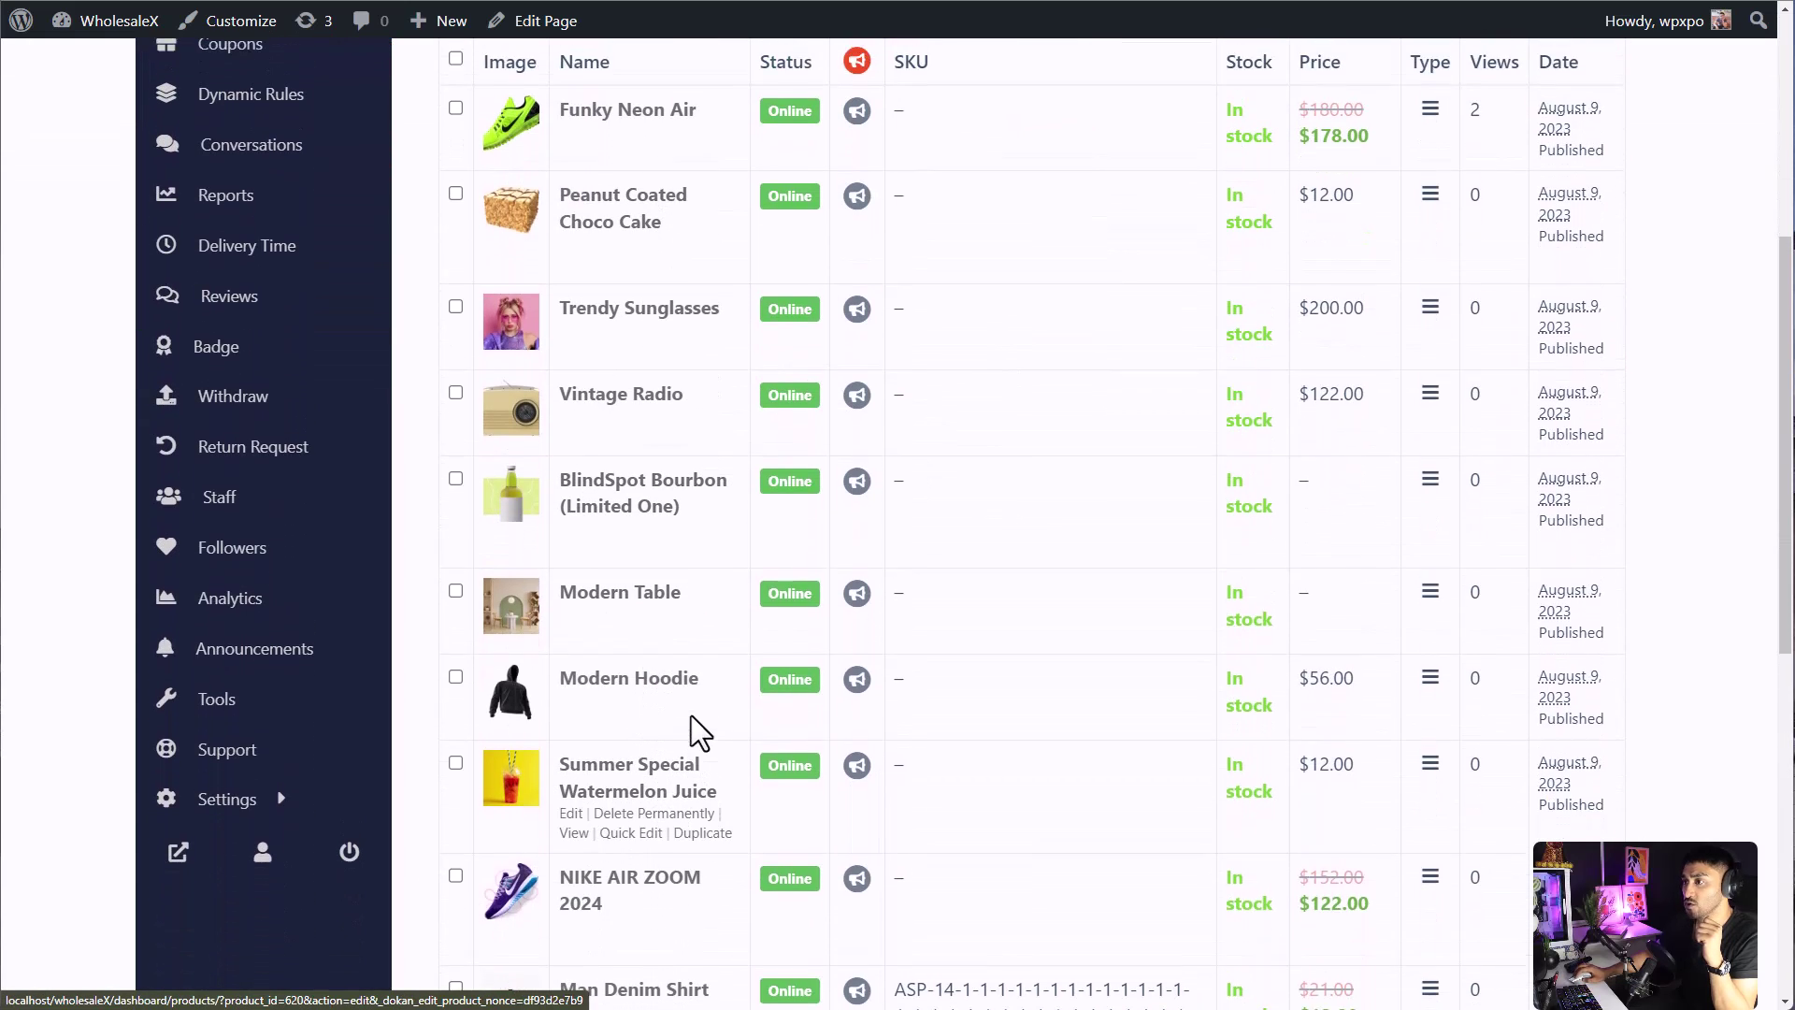
Edit Trendy Sunglasses and expand the B2C, Guest and Big Money Customers pricing panels.
click(688, 376)
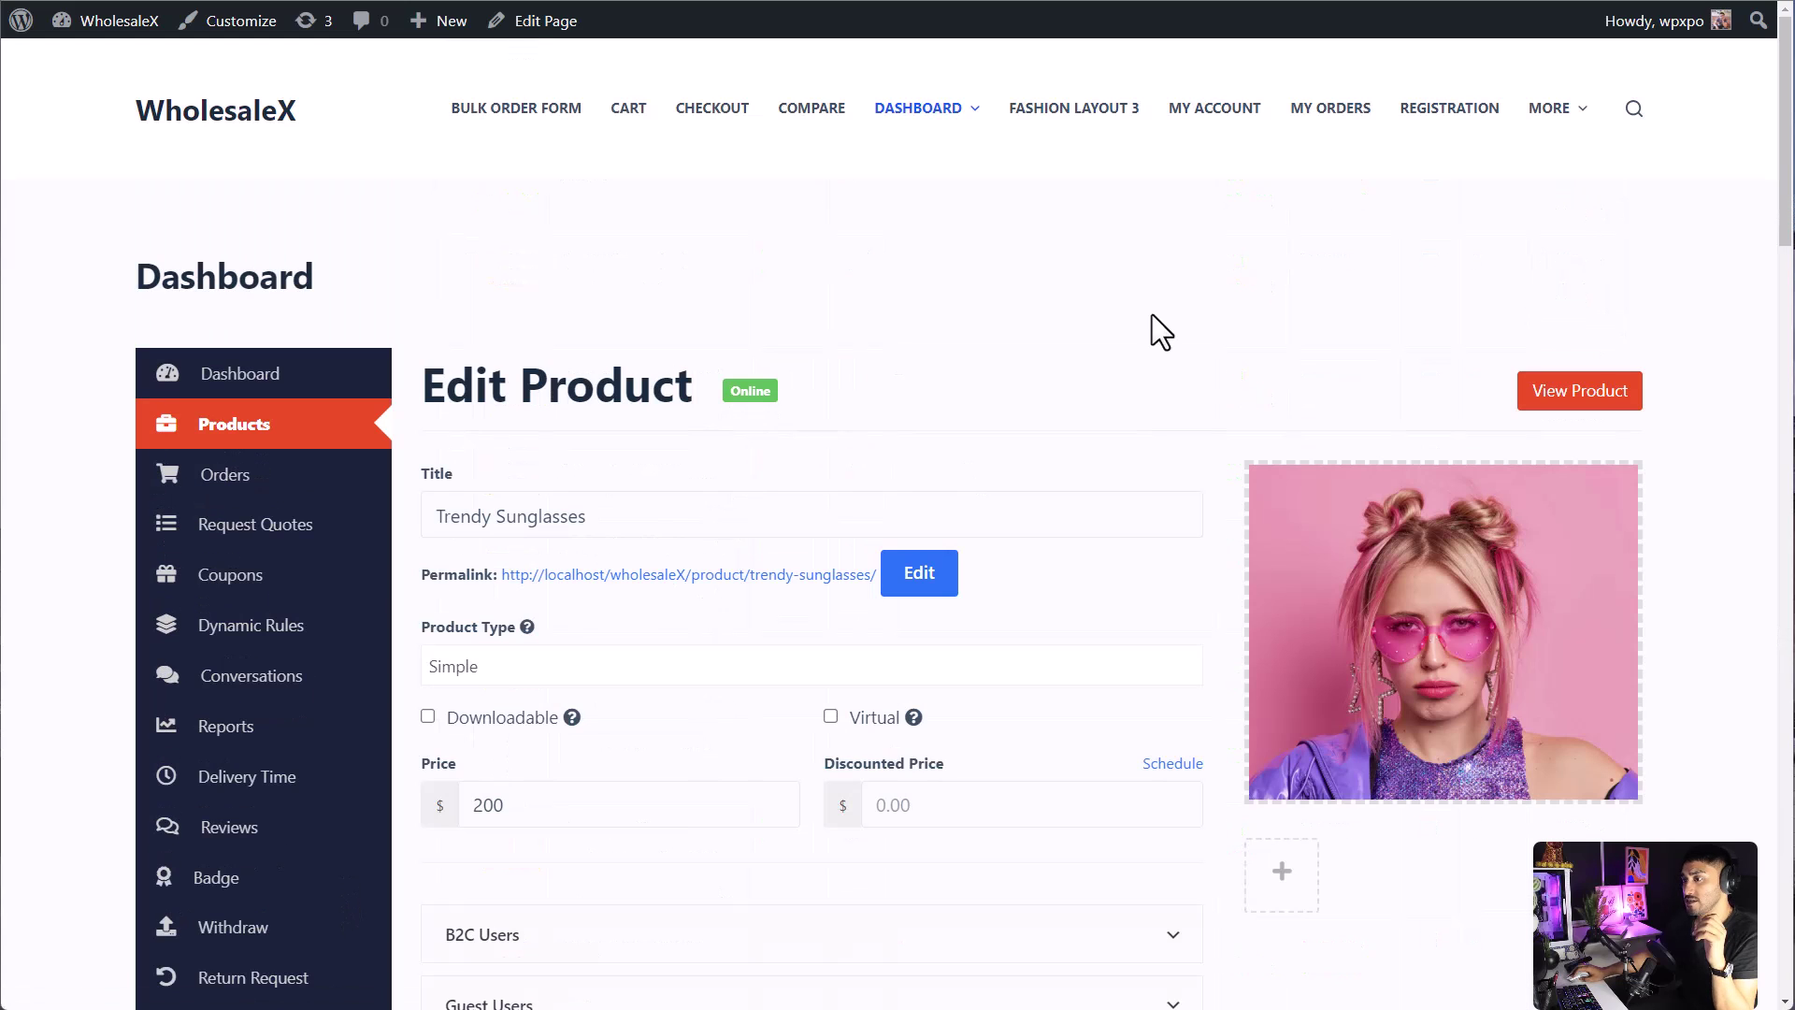
scroll(1159, 330, down, 3)
scroll(1160, 329, down, 2)
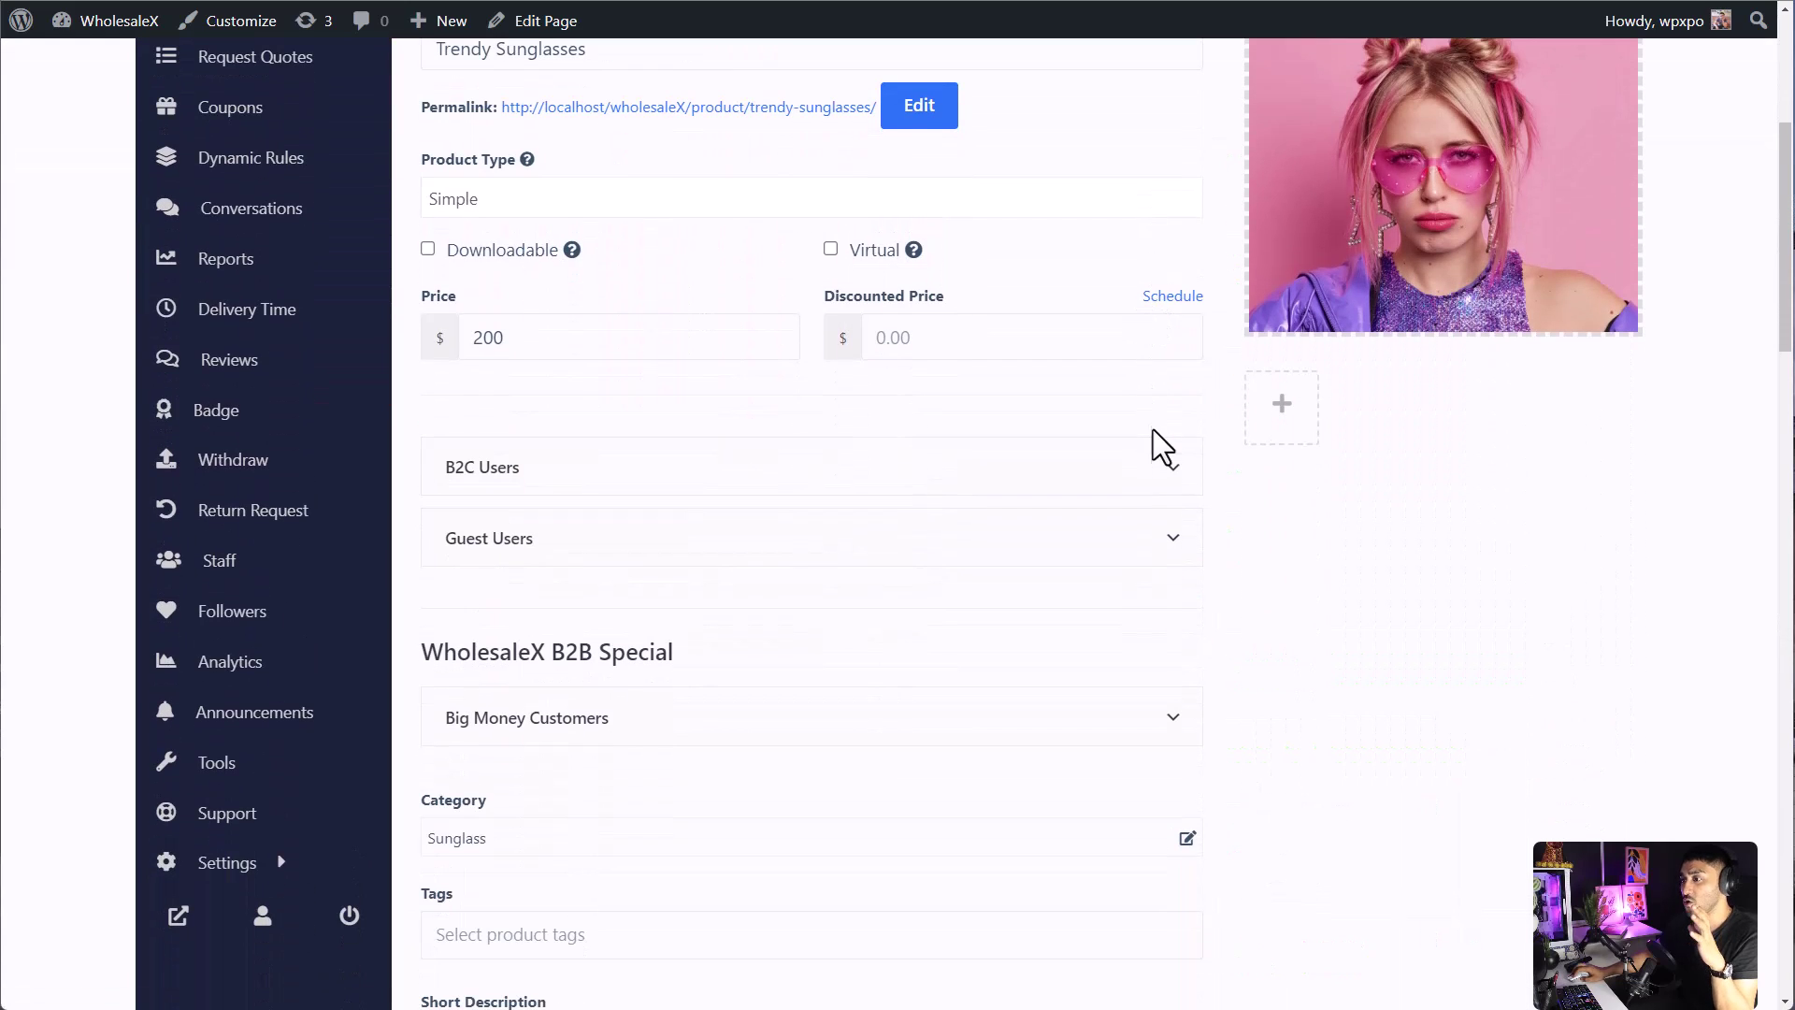
click(1168, 467)
scroll(1171, 463, down, 2)
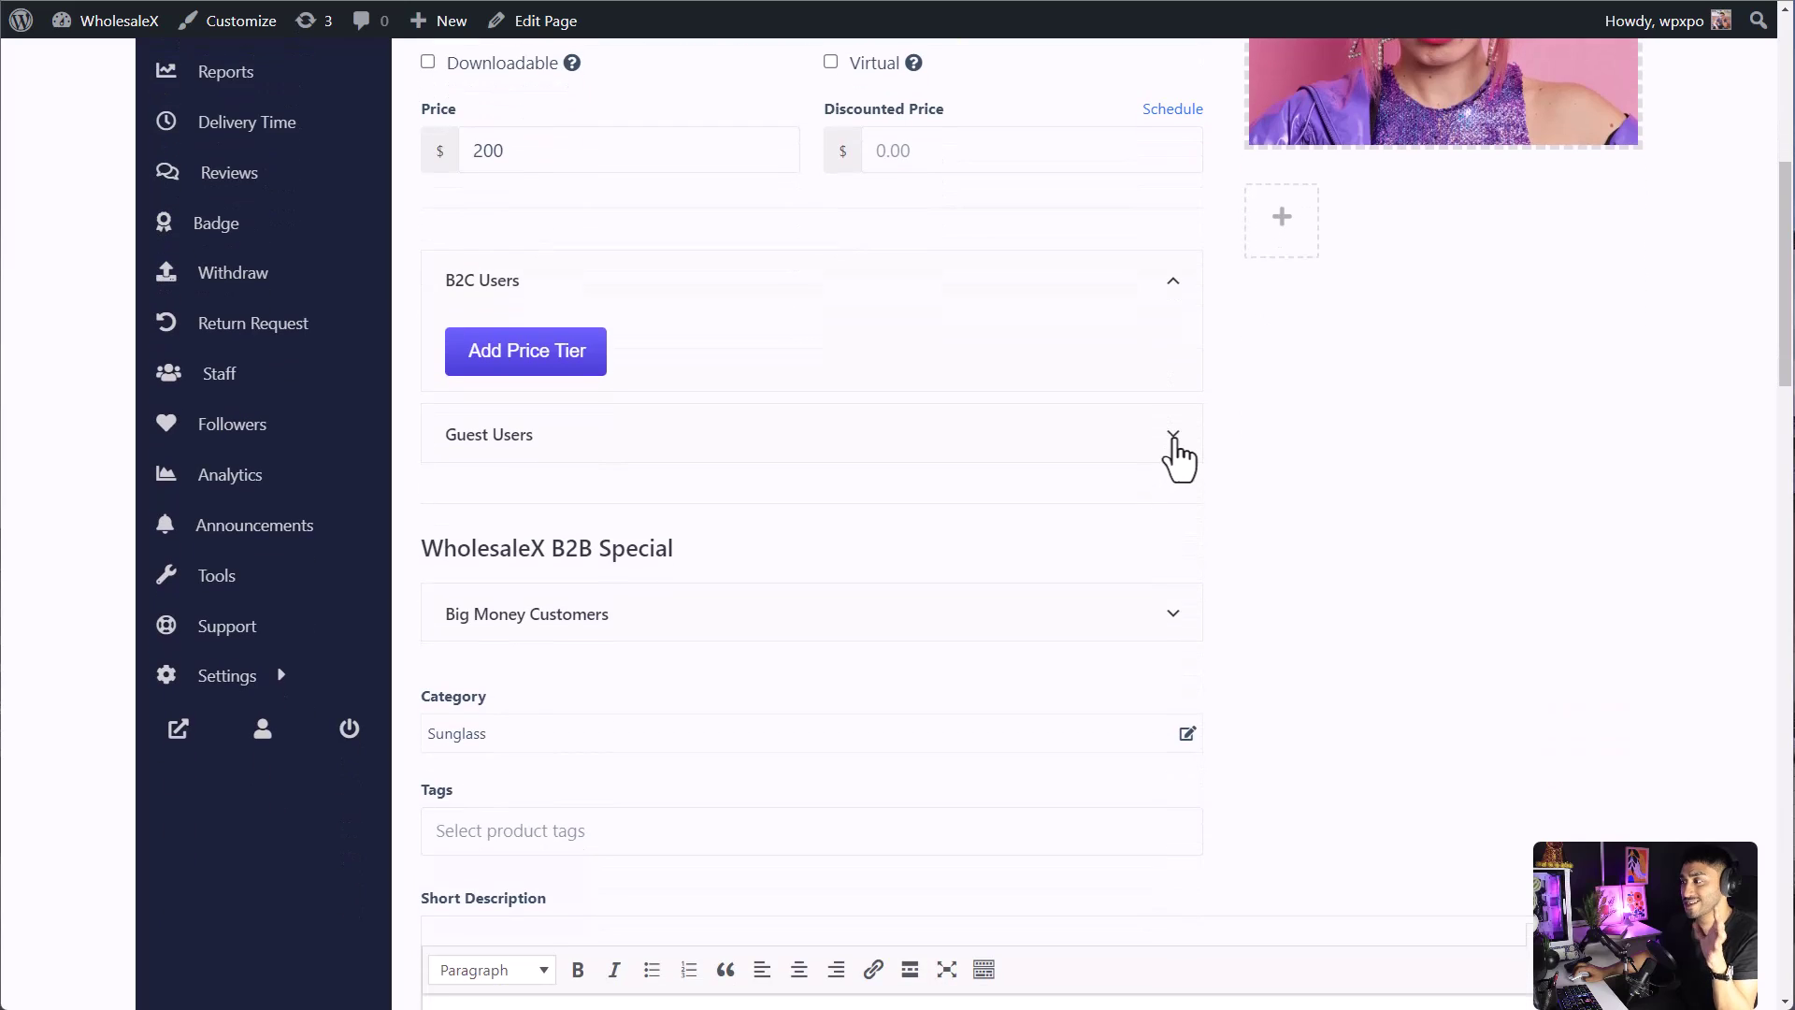
click(1175, 438)
scroll(1175, 436, down, 3)
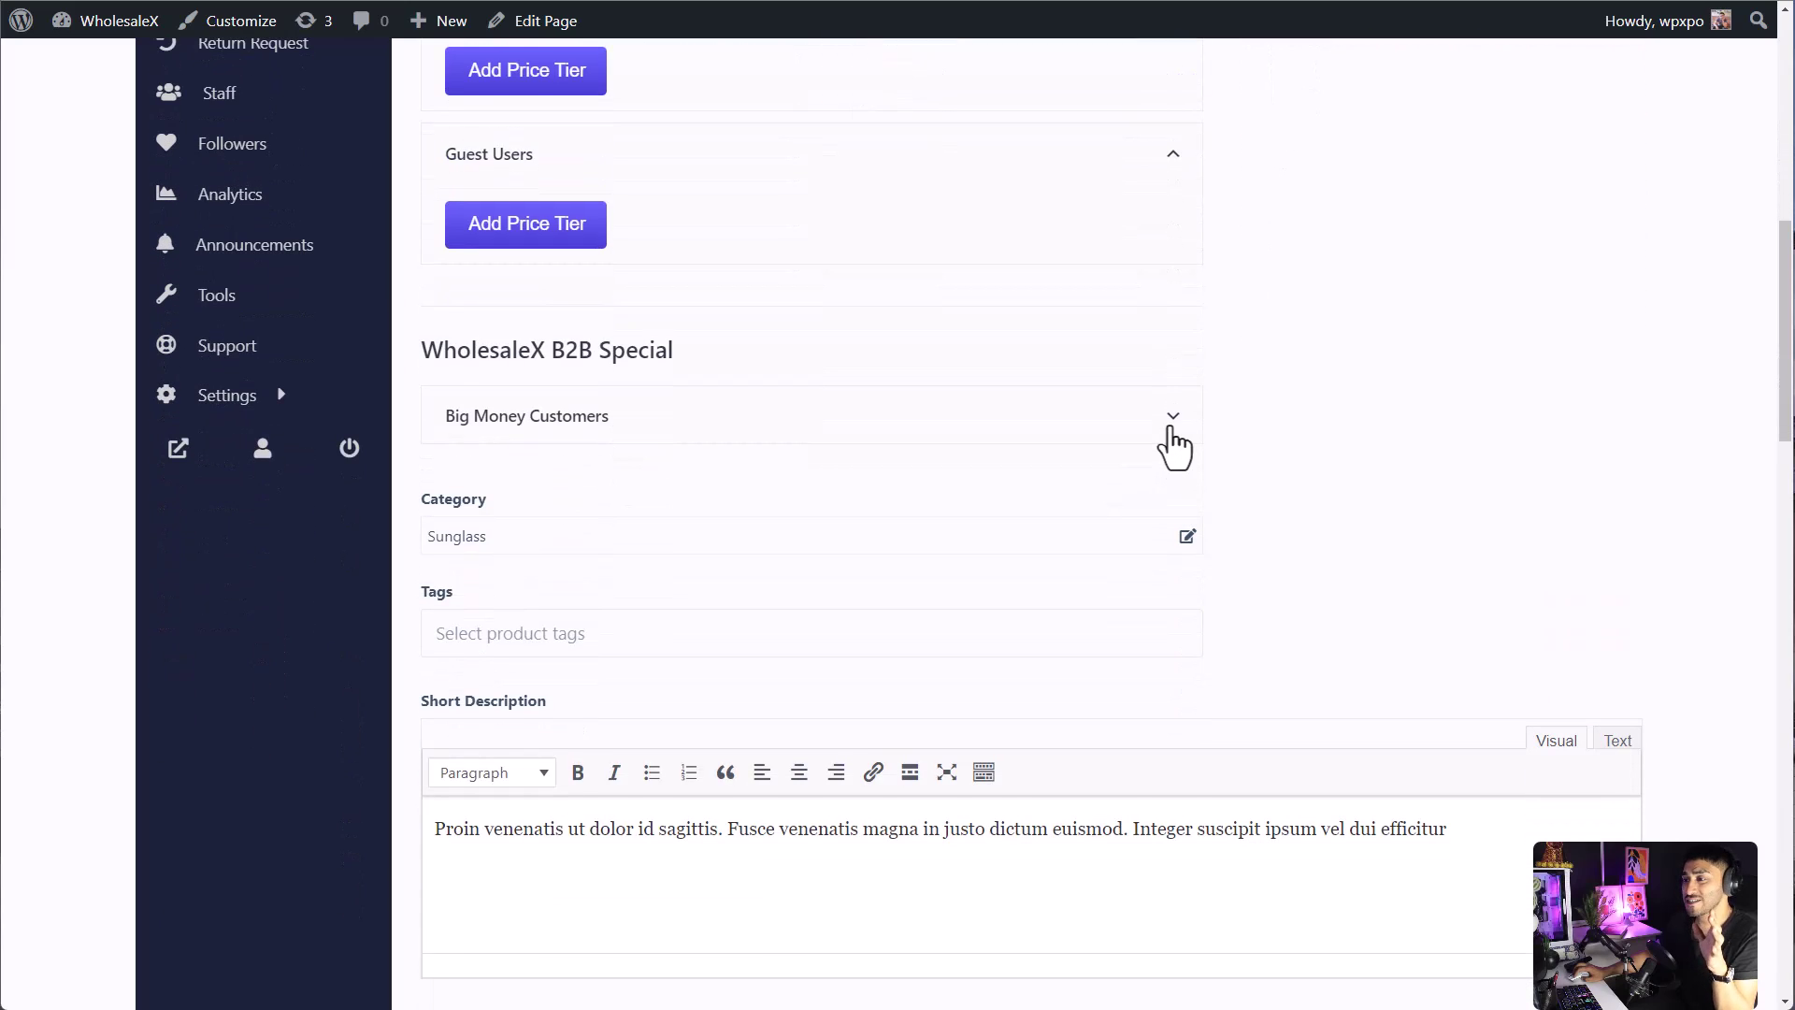
click(1173, 417)
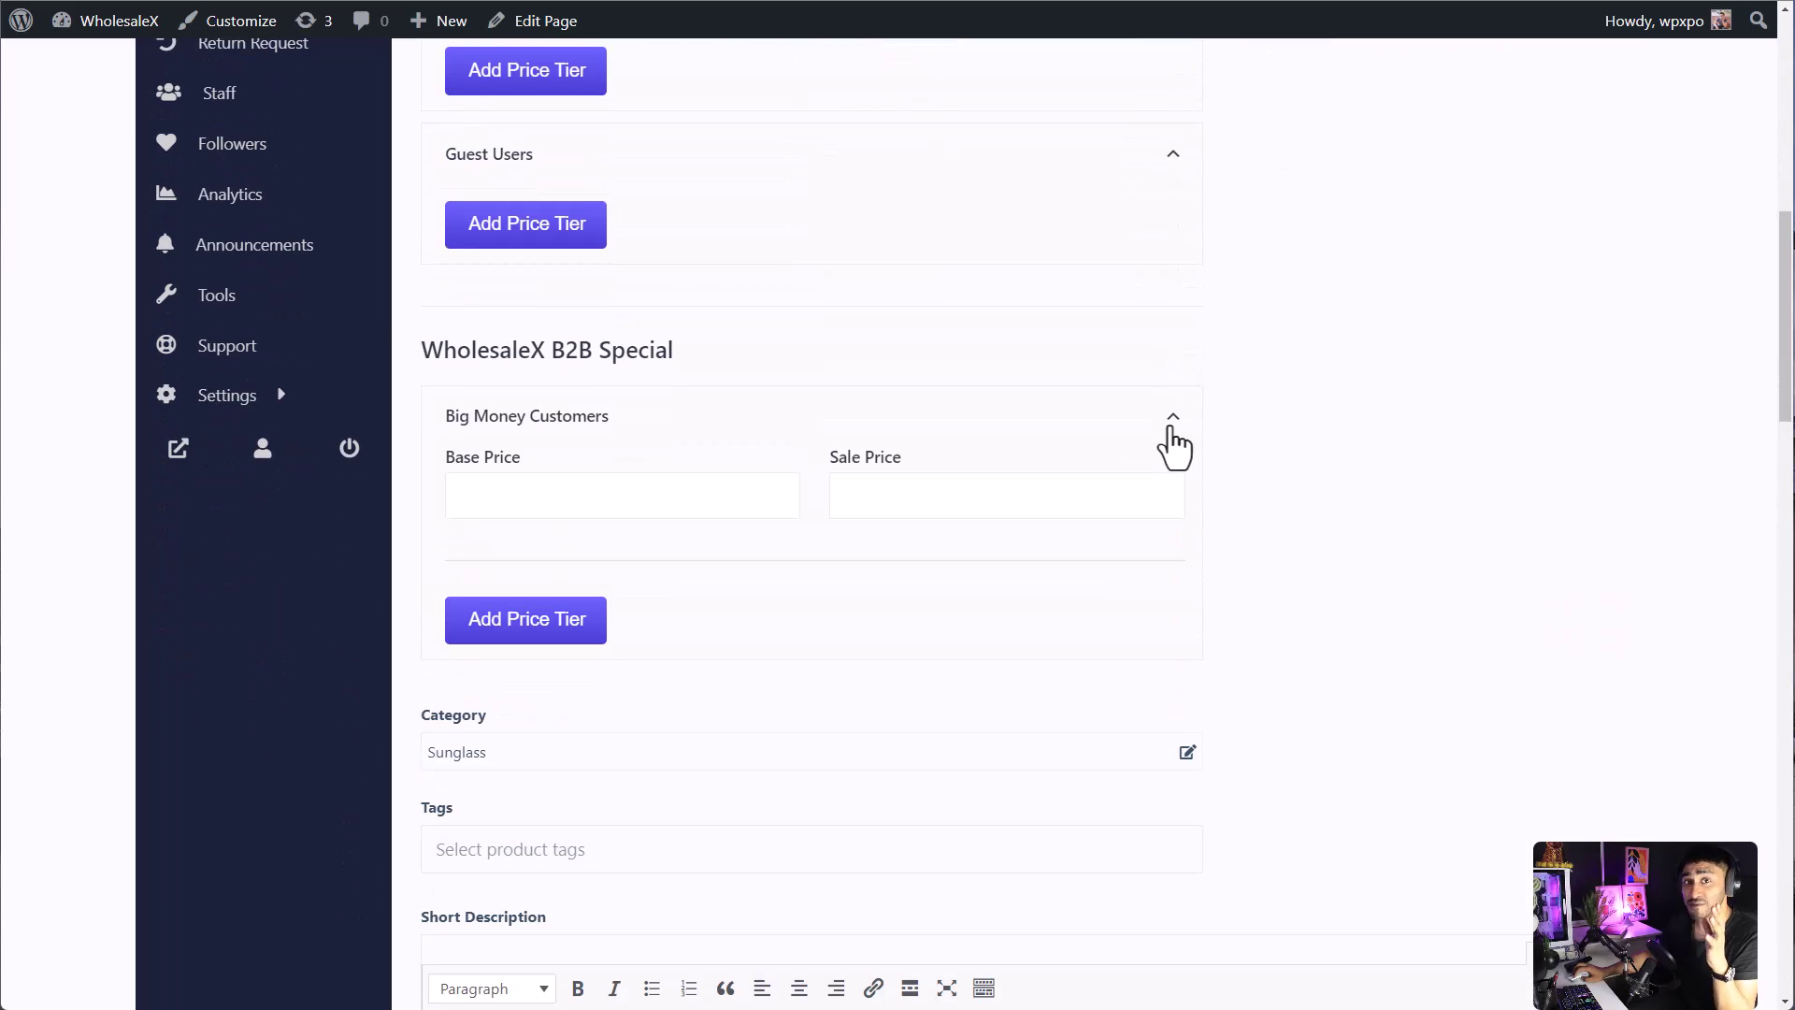
Enter a Big Money Customers base price of 200 and sale price of 180.
scroll(1091, 436, up, 3)
scroll(613, 469, up, 1)
scroll(641, 621, down, 2)
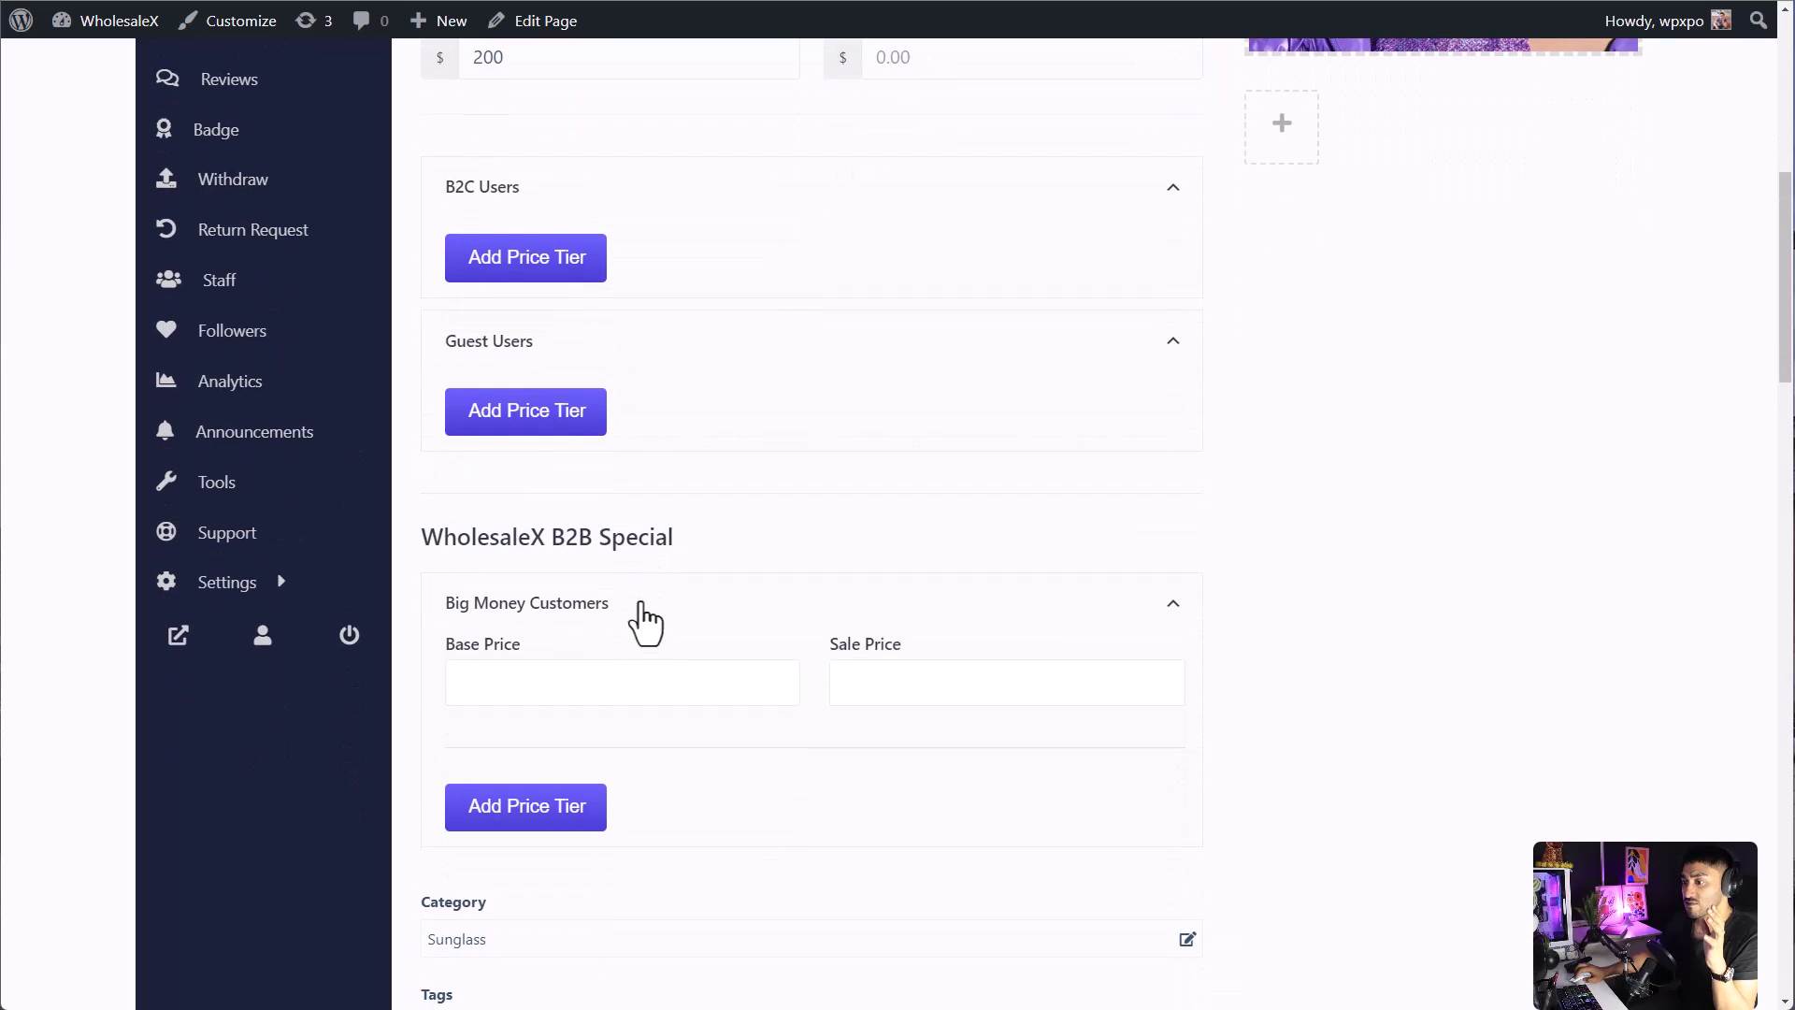
click(630, 687)
text(200)
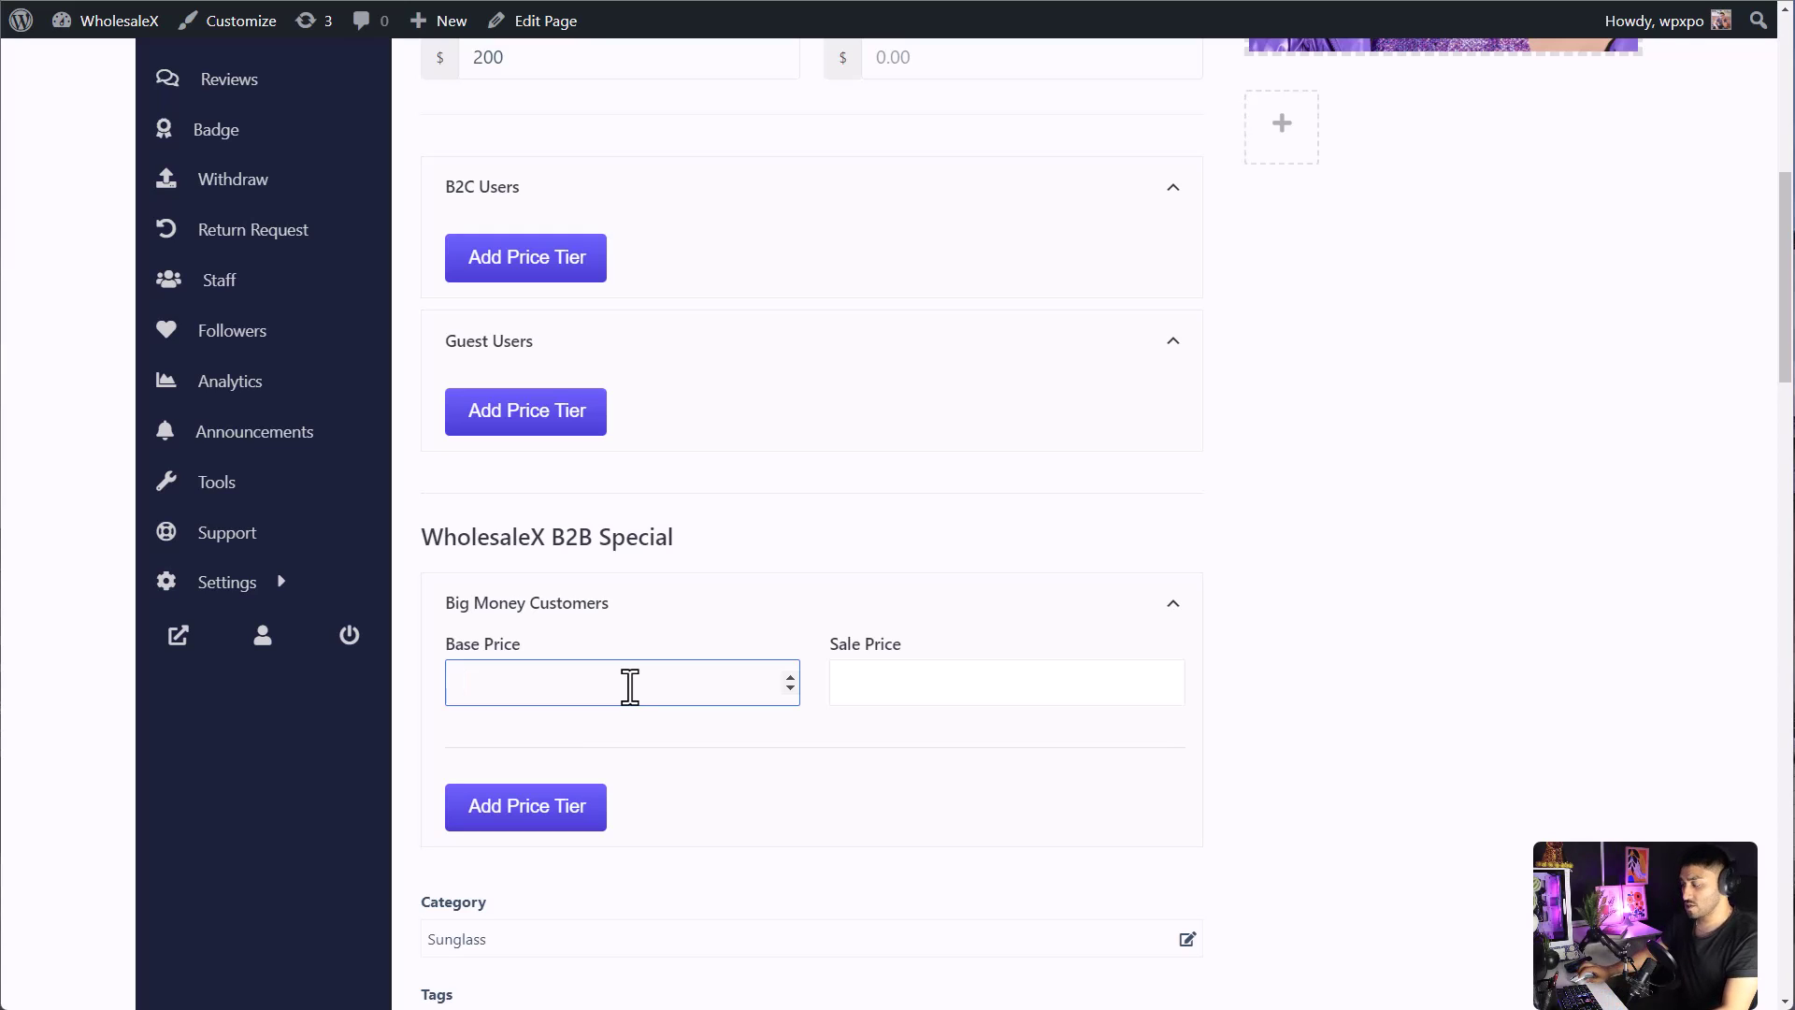
click(932, 687)
text(180)
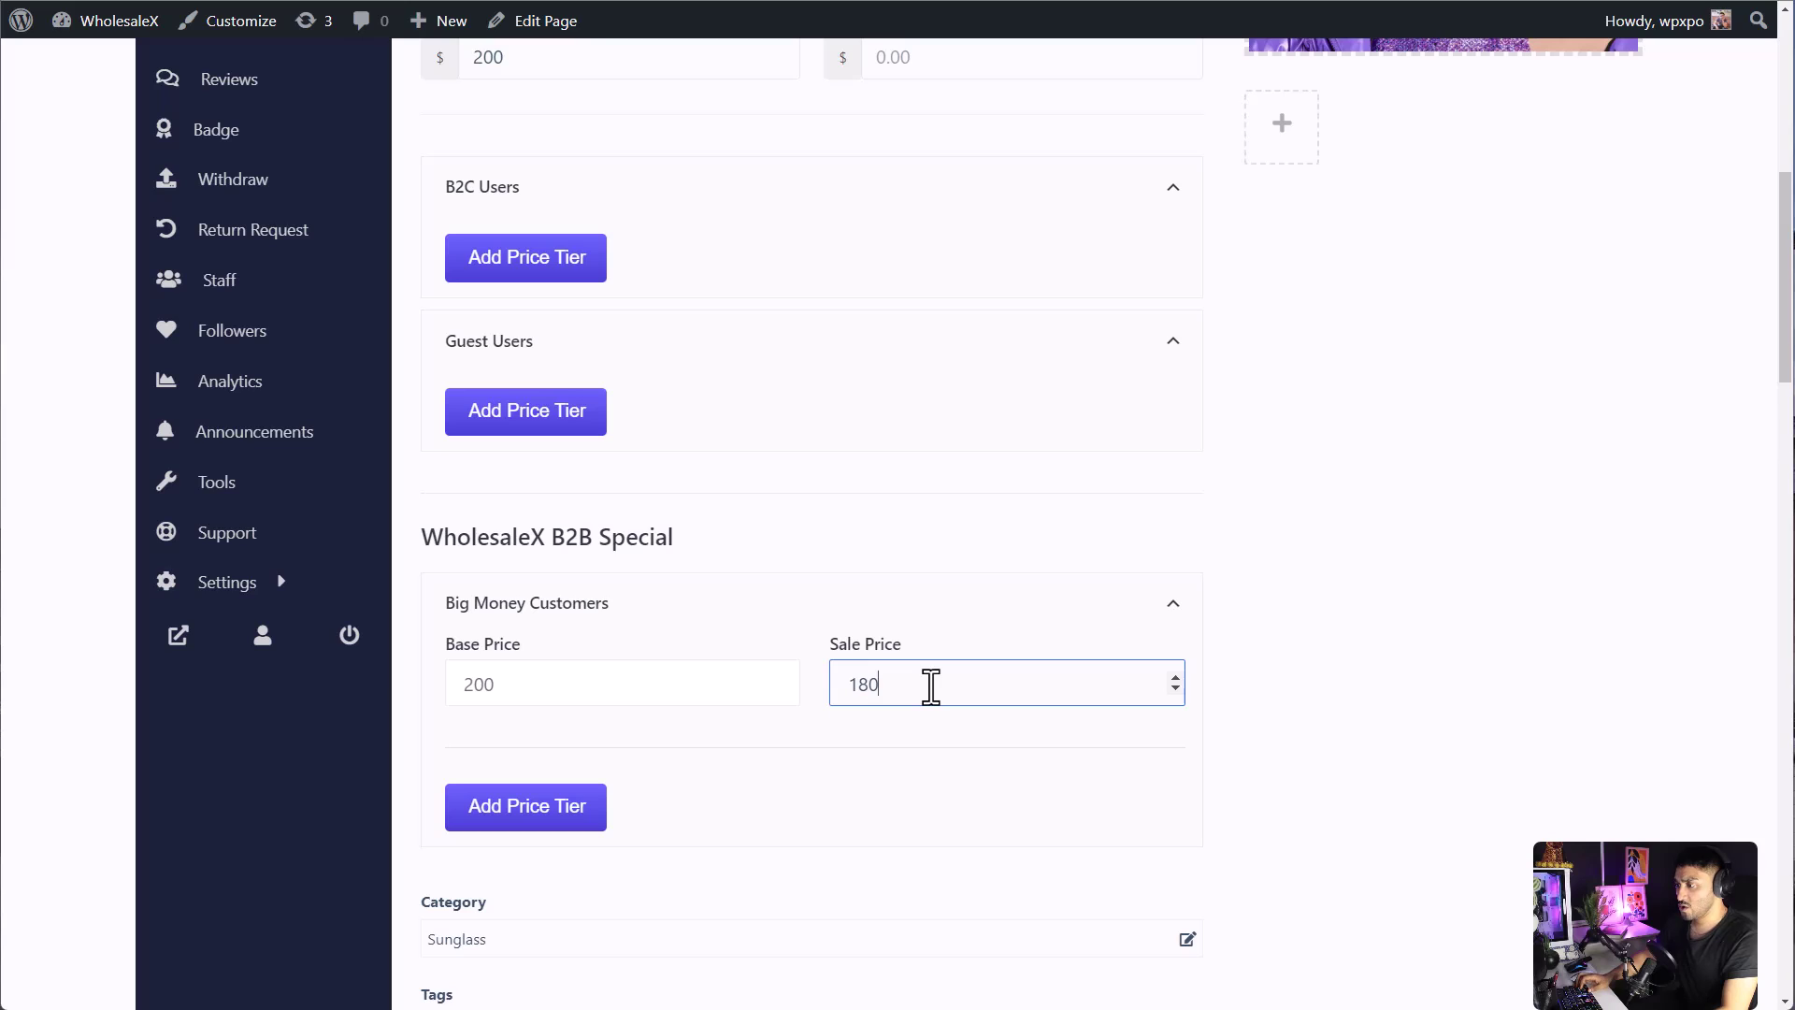
Add a first fixed-price tier: 175 from 5 units.
click(540, 816)
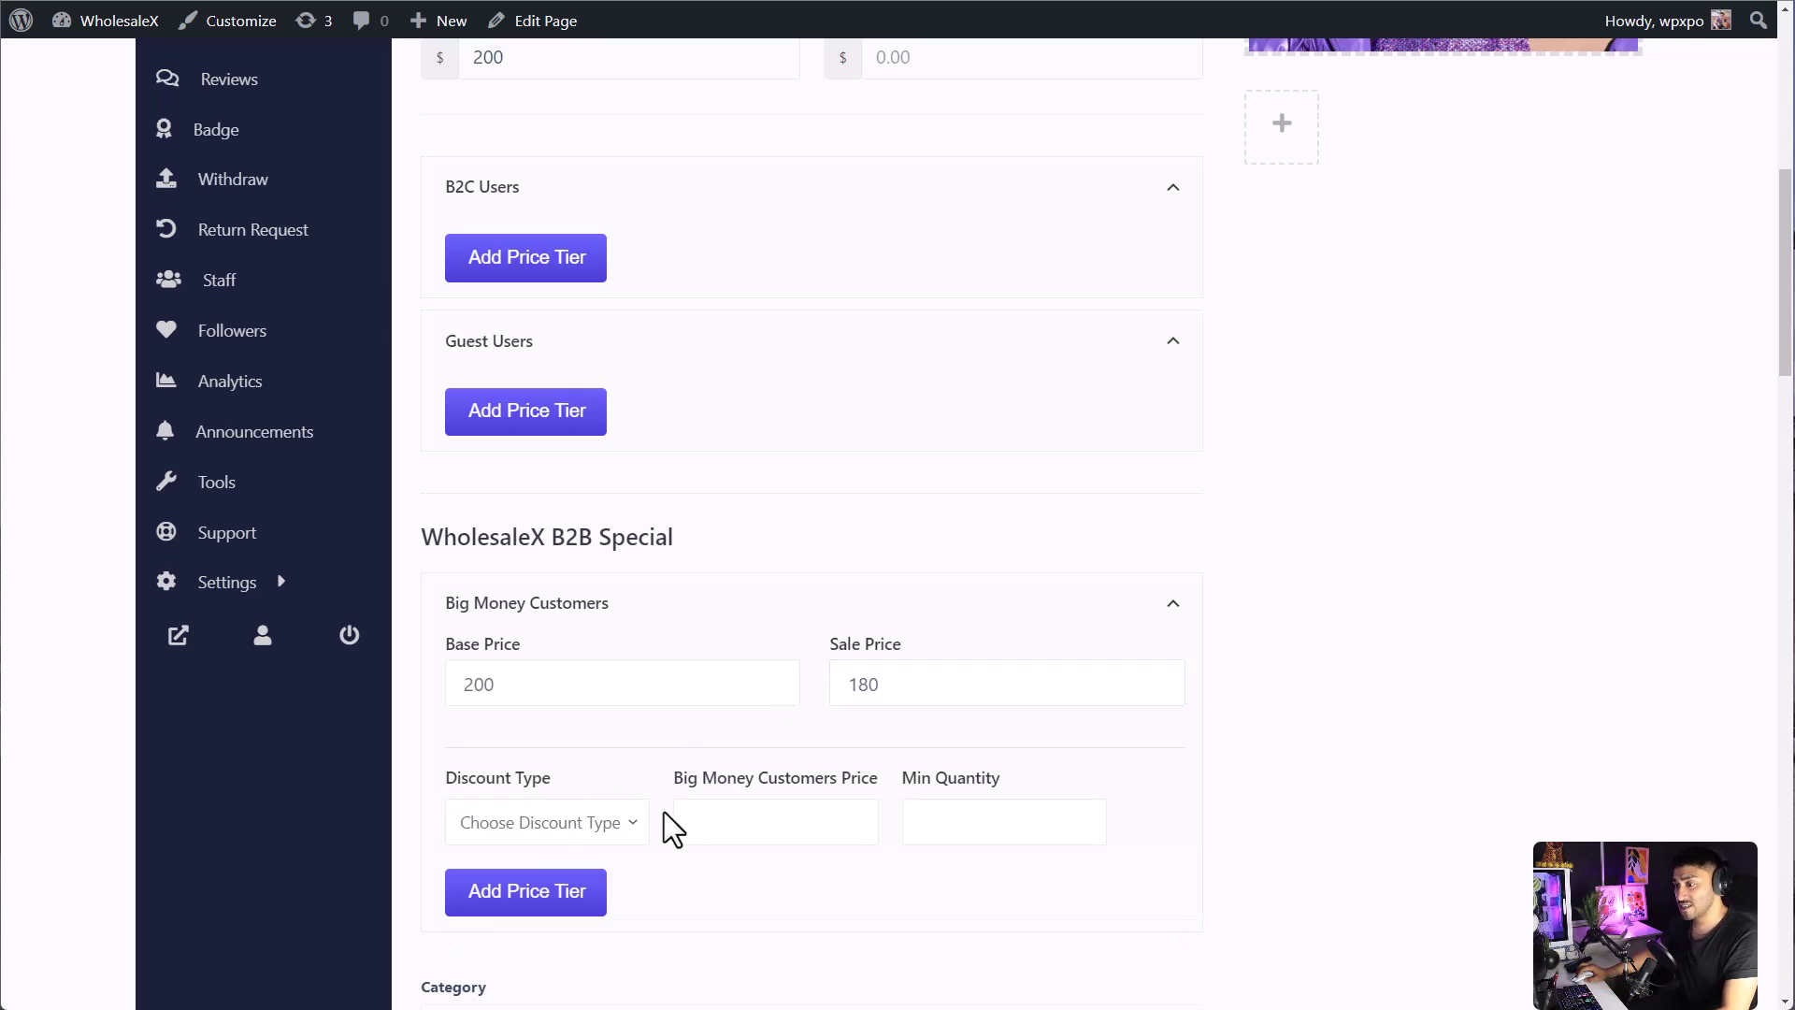
click(633, 822)
click(561, 926)
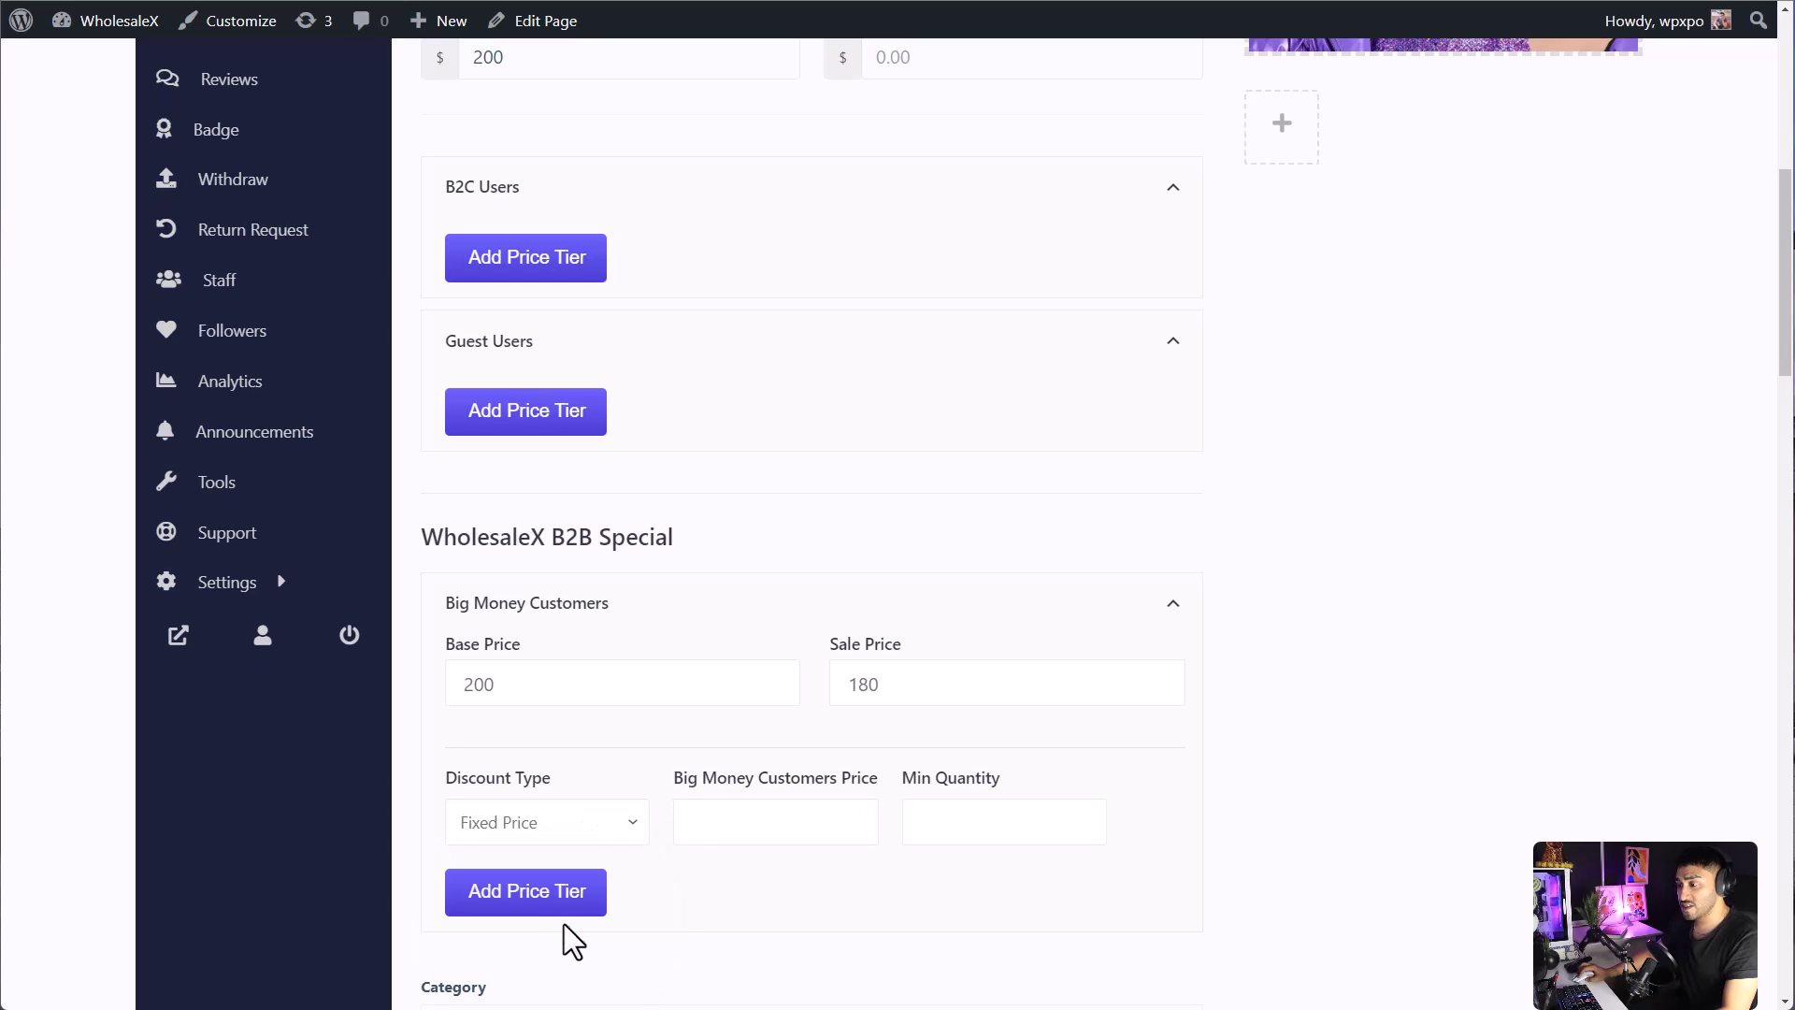
click(760, 837)
text(17)
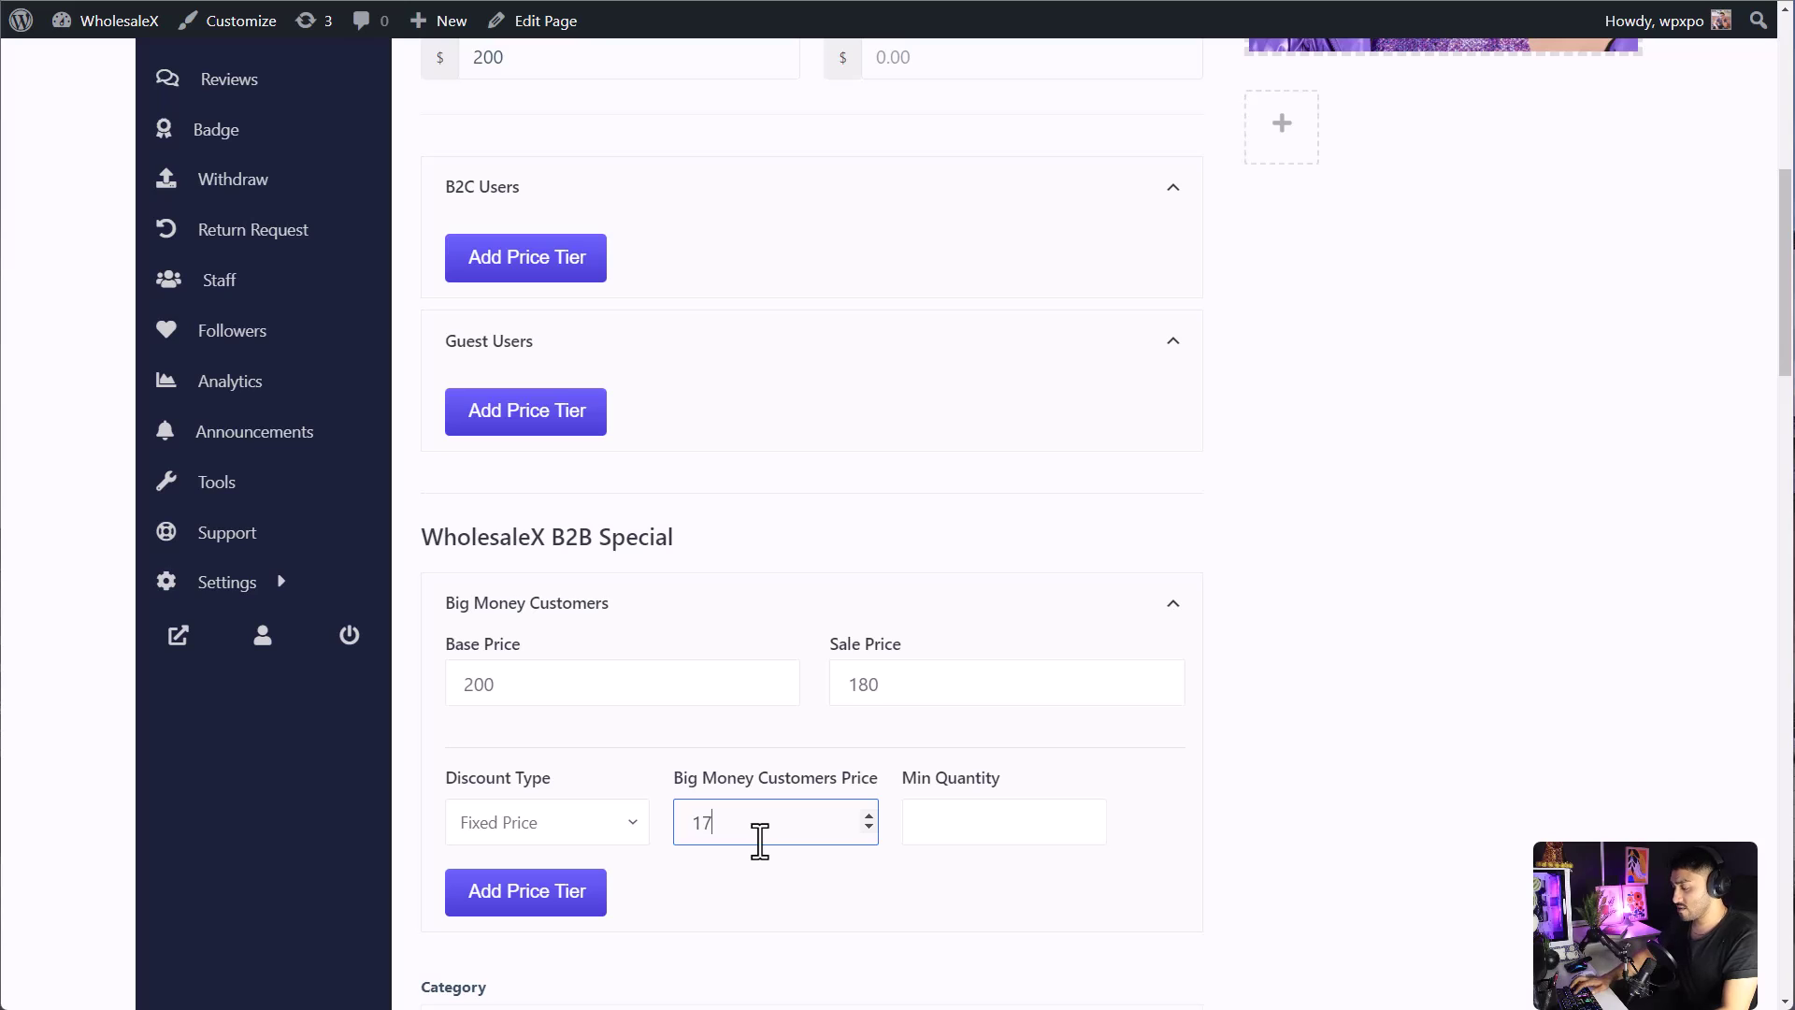
text(5)
click(993, 826)
text(5)
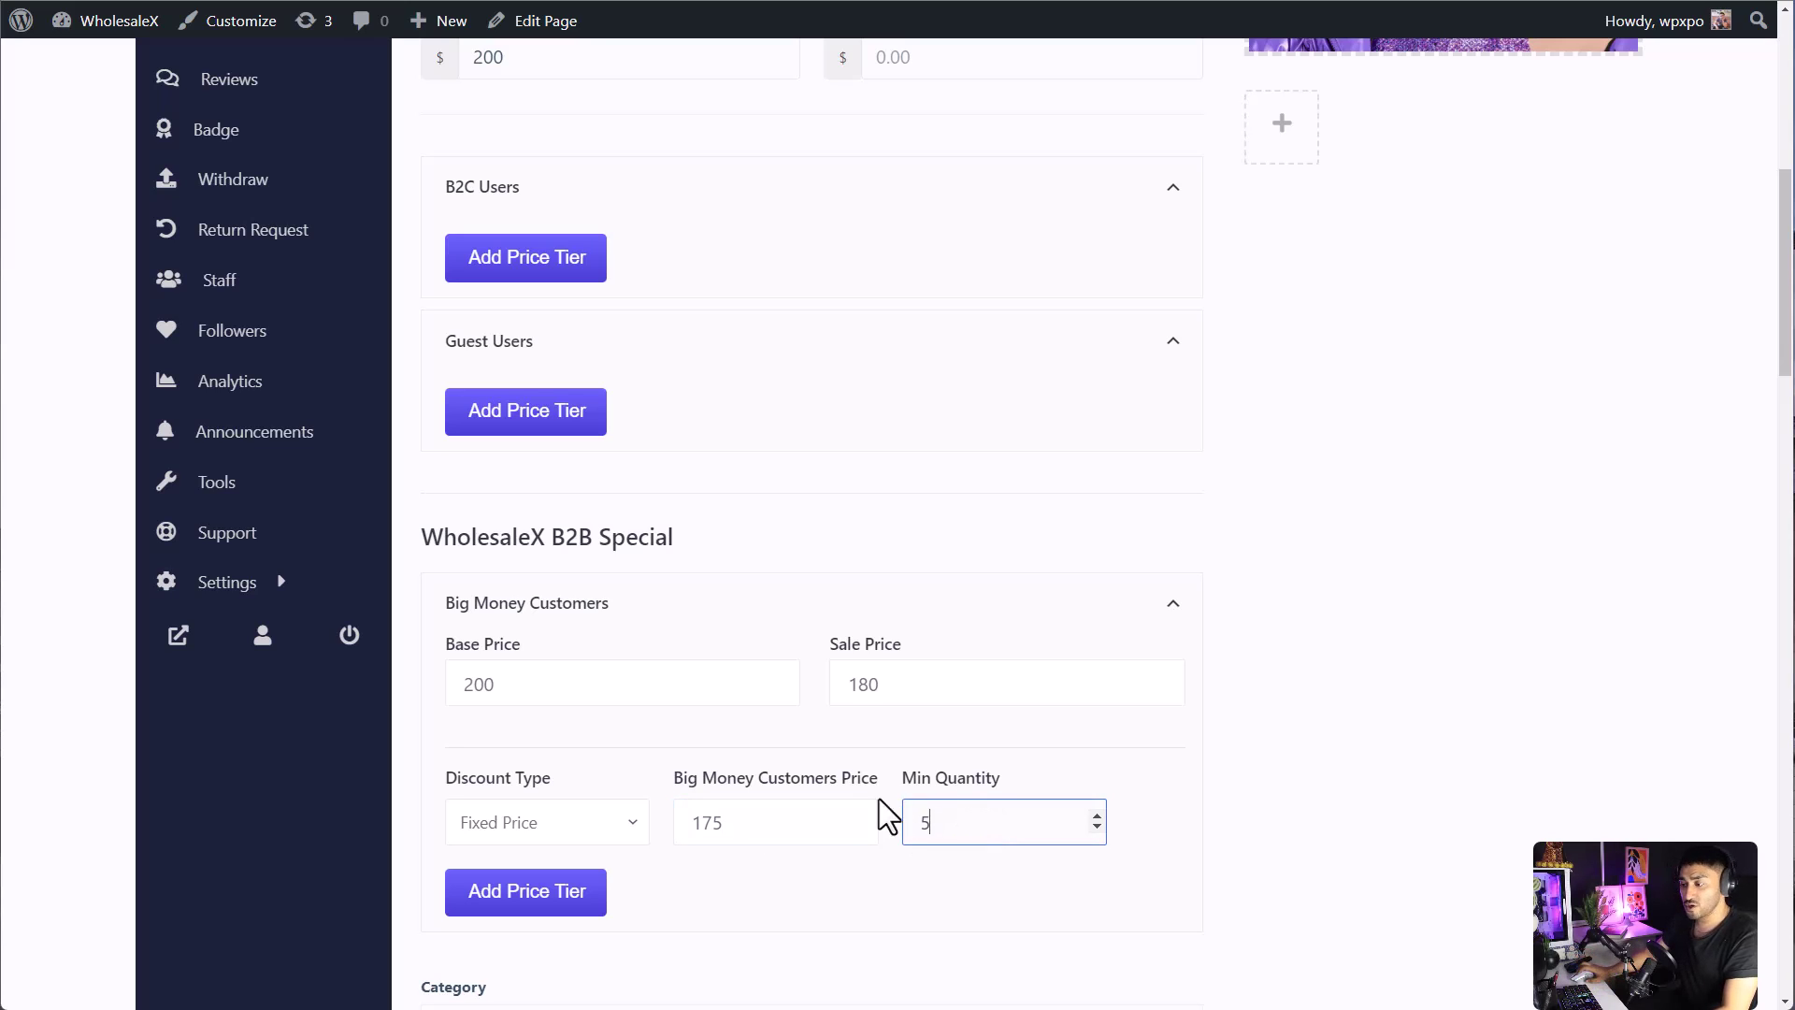
drag(743, 828, 677, 842)
scroll(561, 911, down, 2)
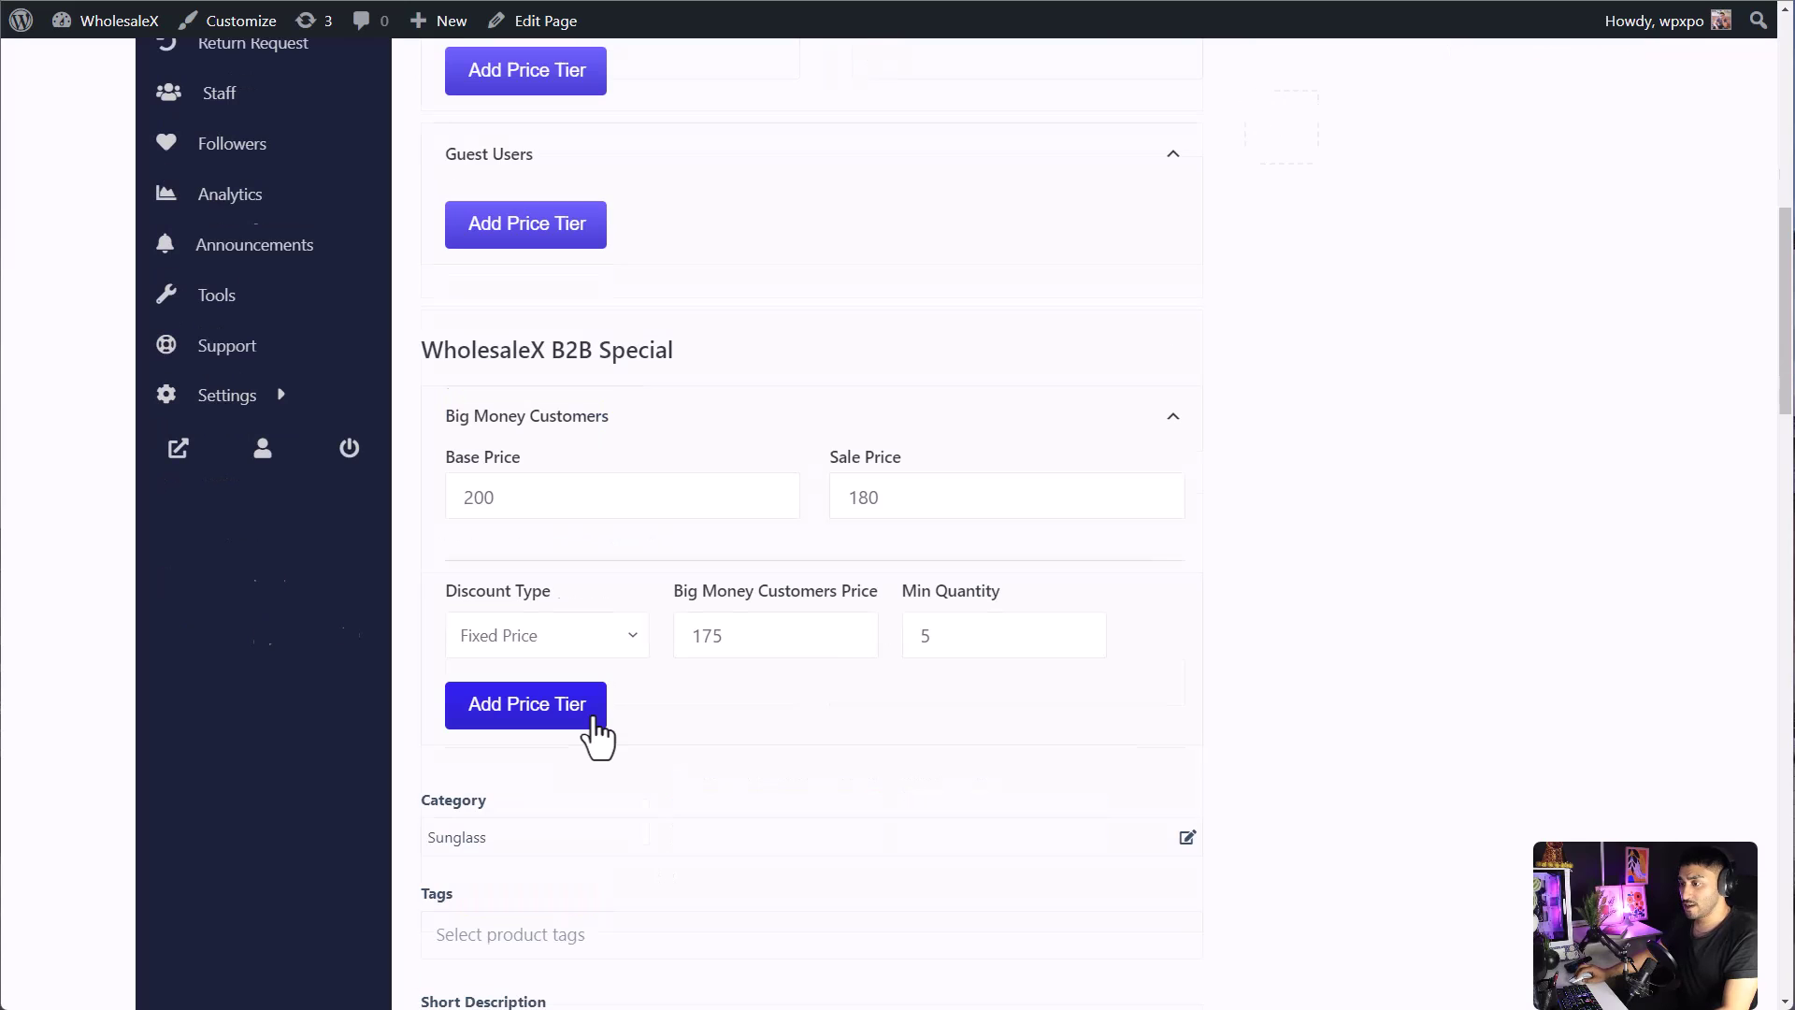
Add a second fixed-price tier: 165 from 10 units.
click(591, 715)
click(636, 718)
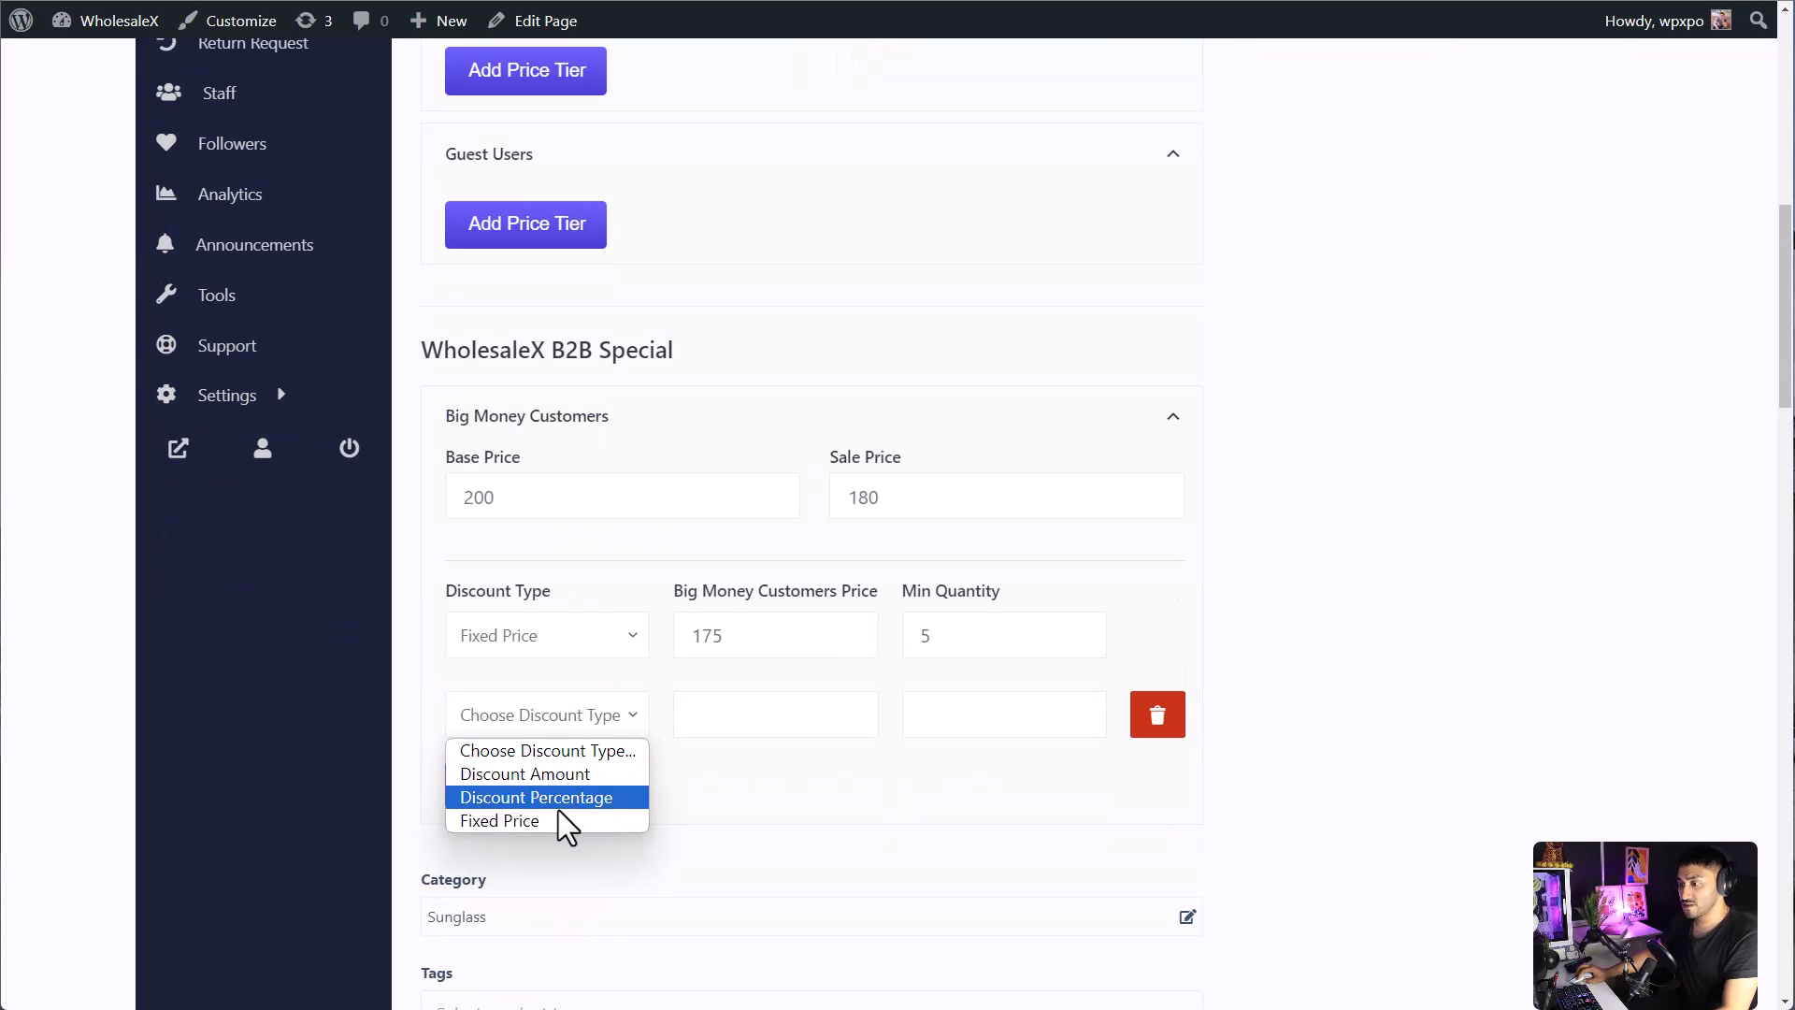
click(554, 817)
click(745, 727)
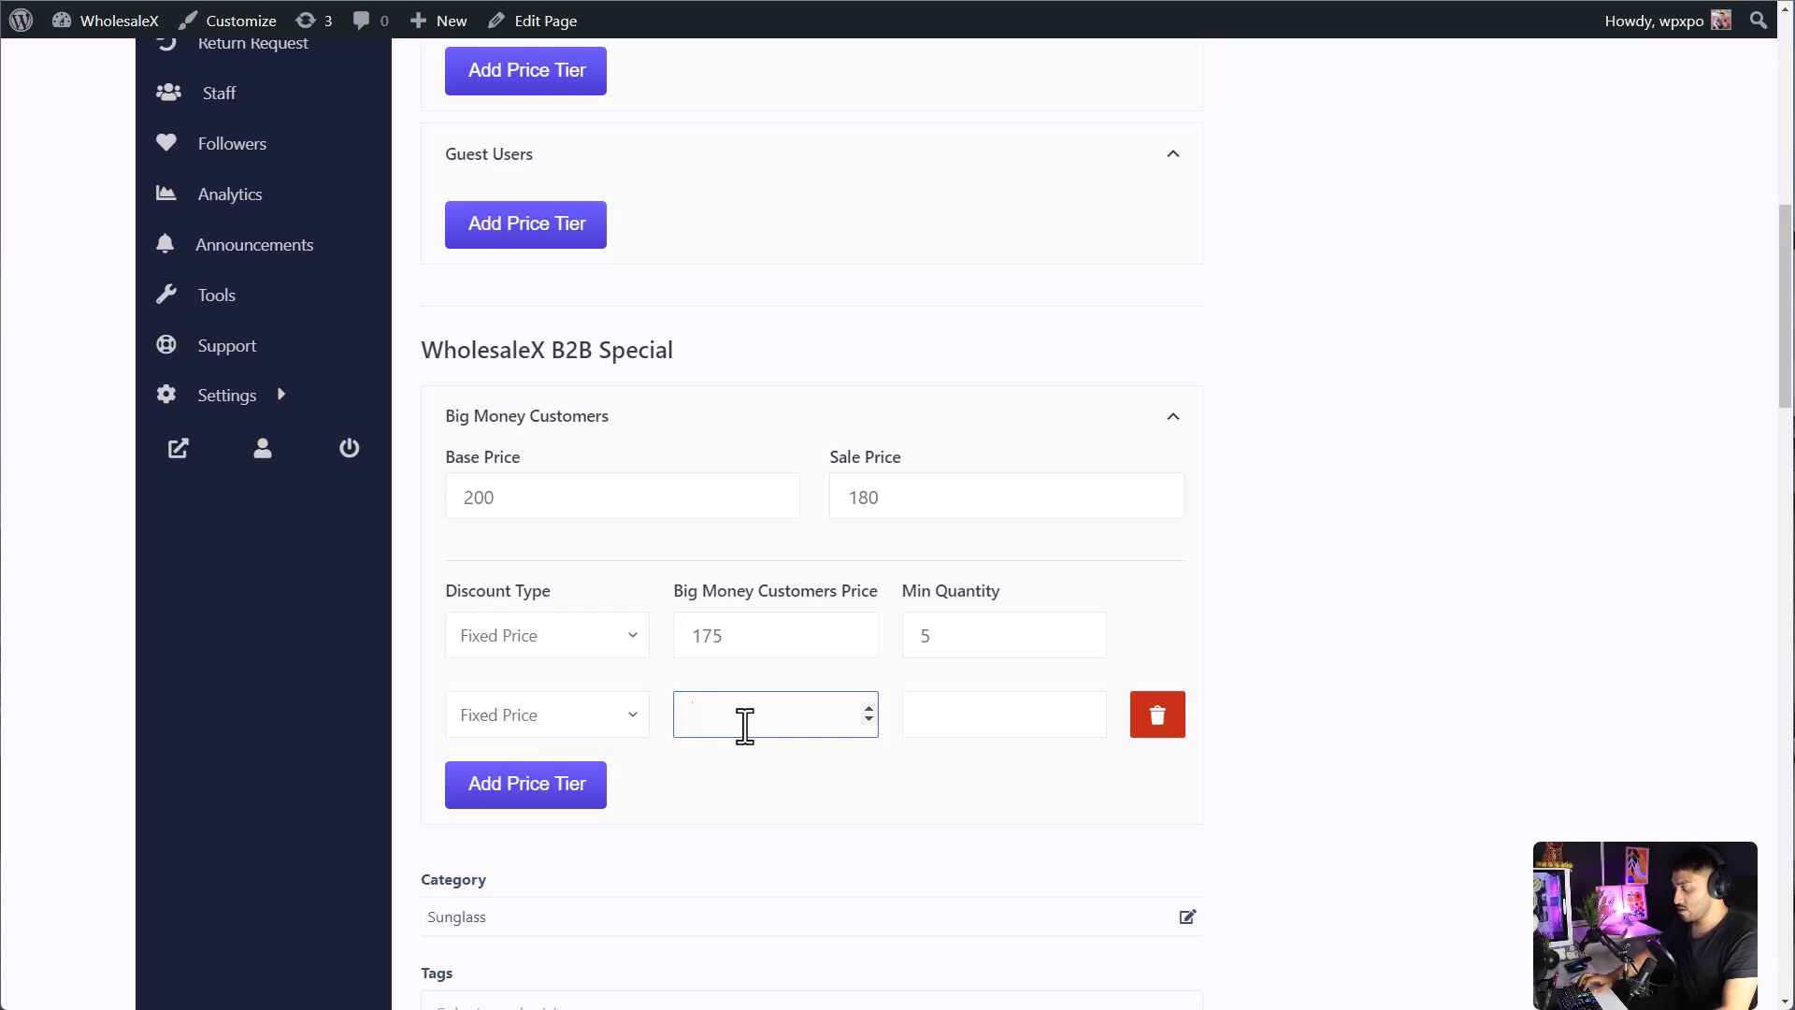
text(165)
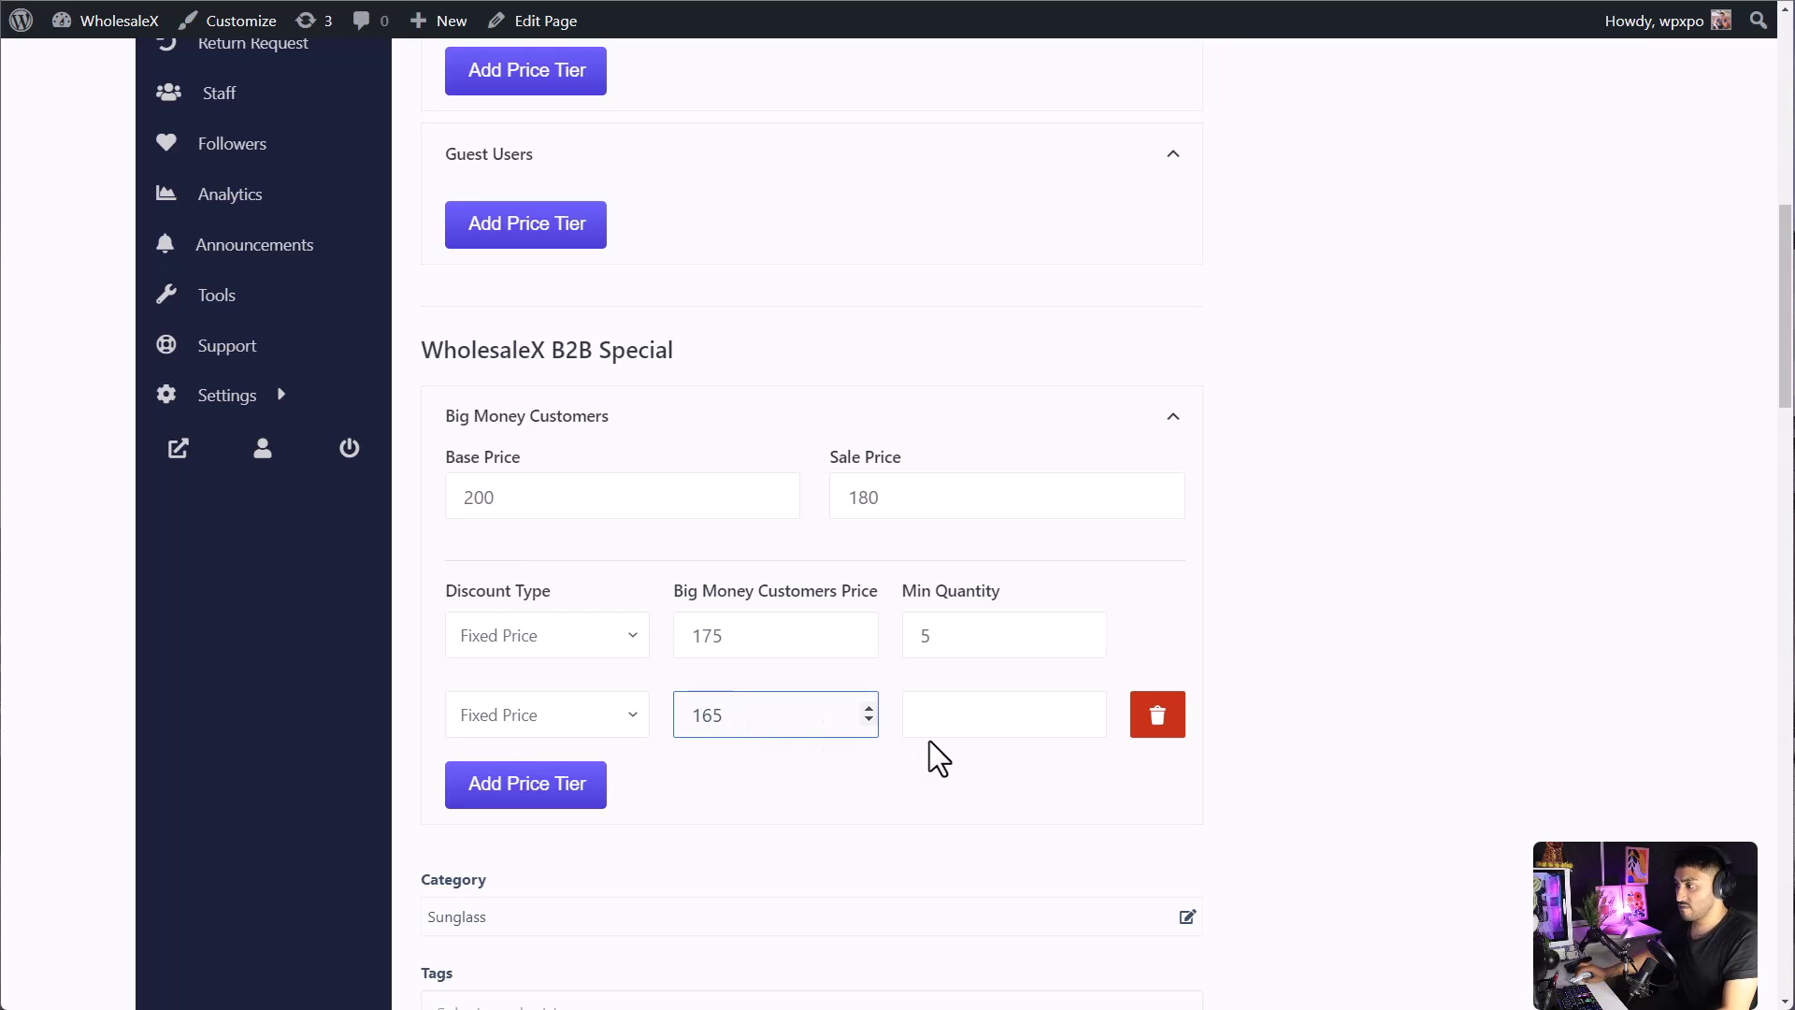
click(958, 704)
text(10)
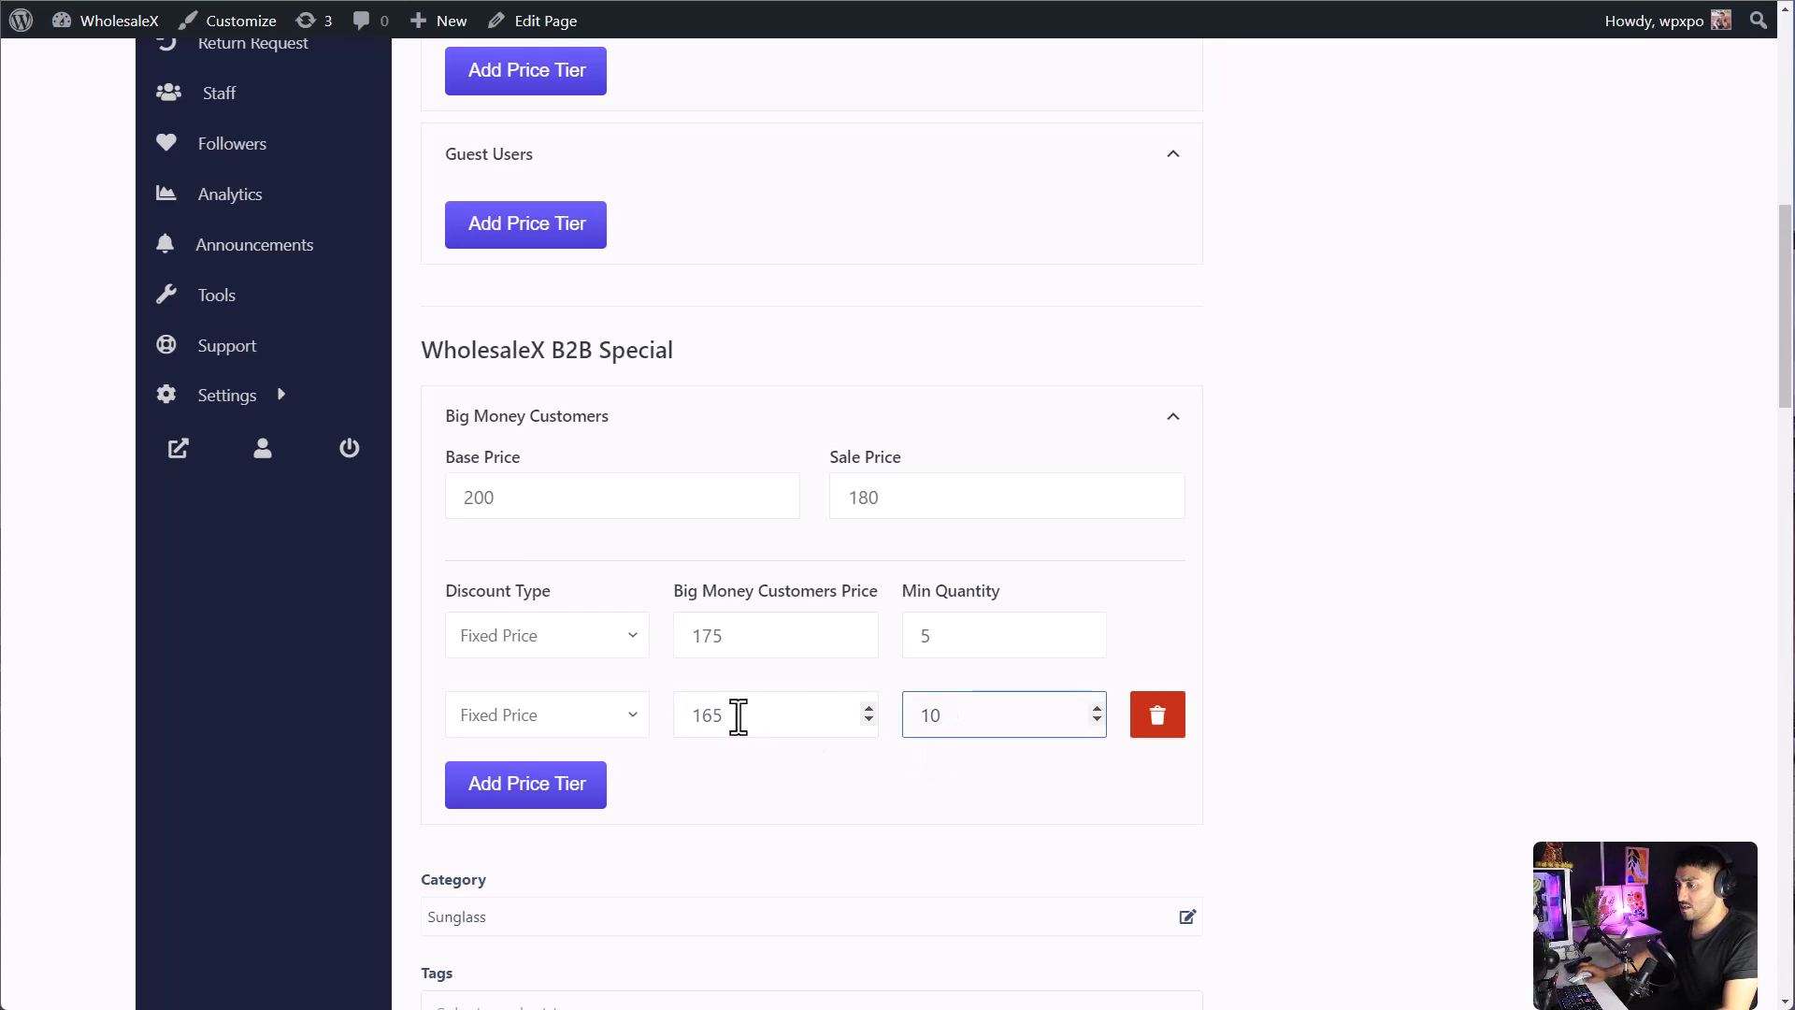
Add a third fixed-price tier: 160 from 20 units.
click(540, 785)
click(547, 793)
click(520, 904)
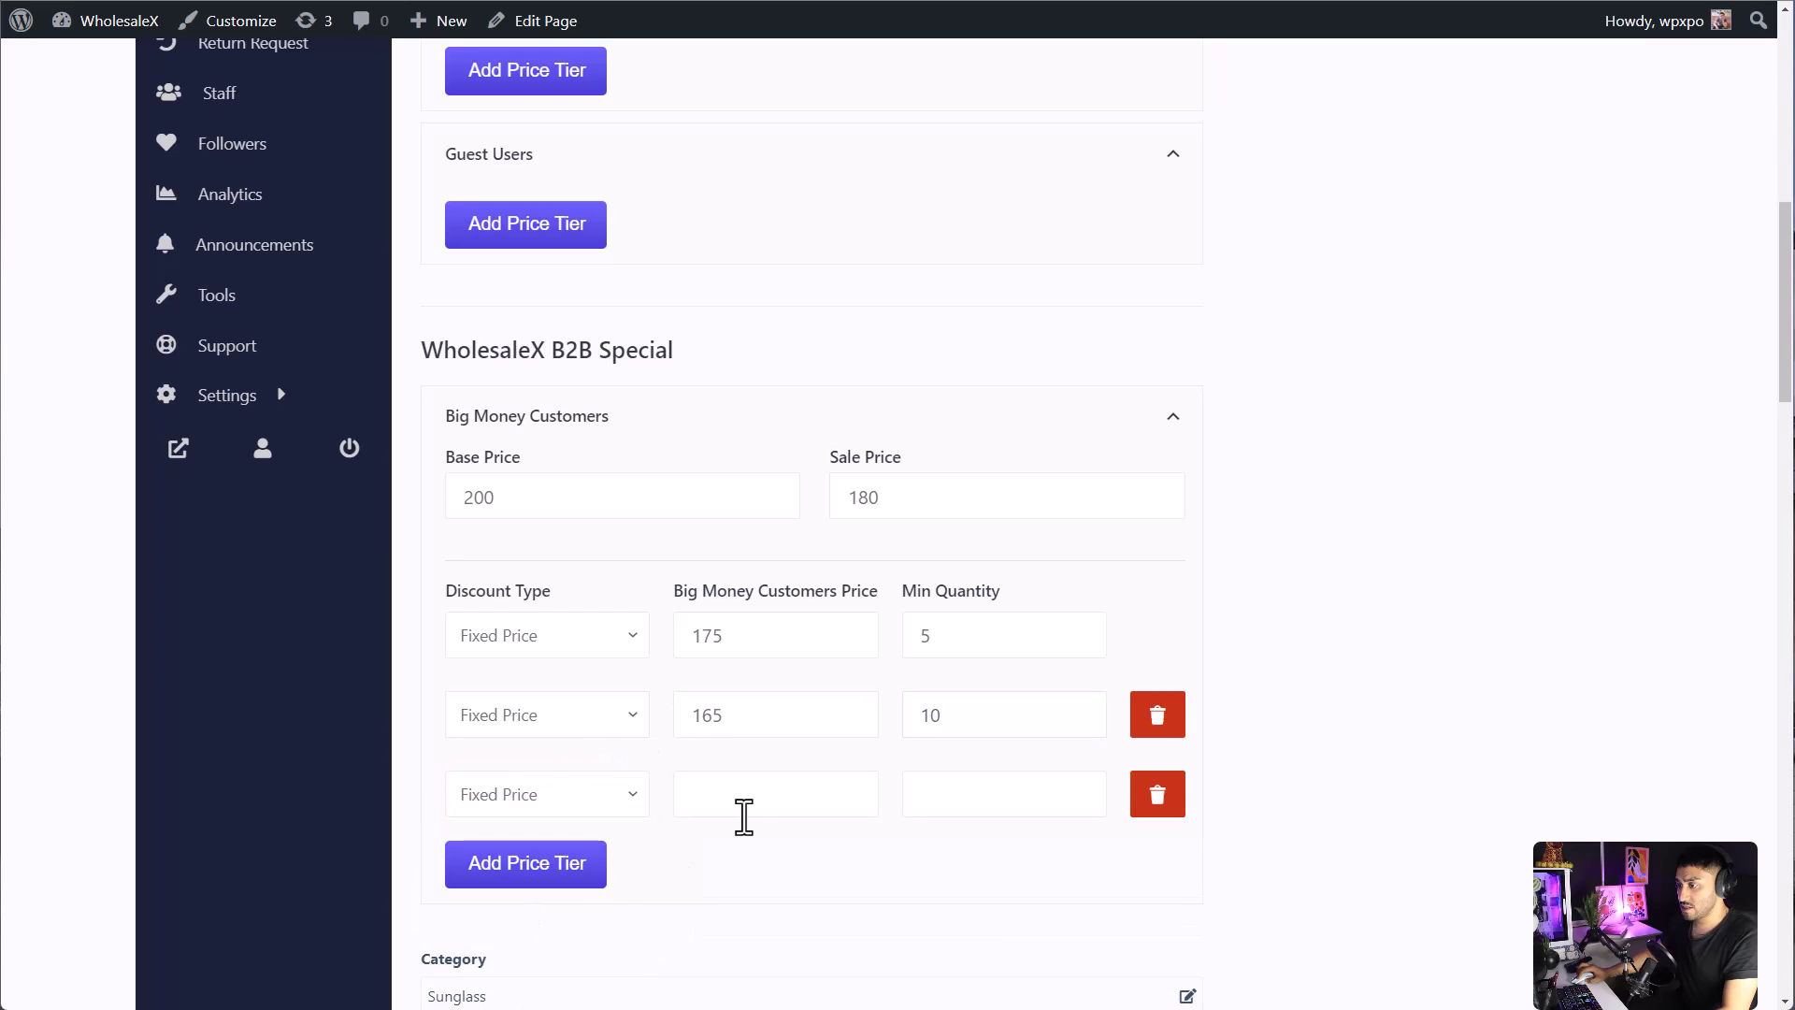
click(759, 800)
text(160)
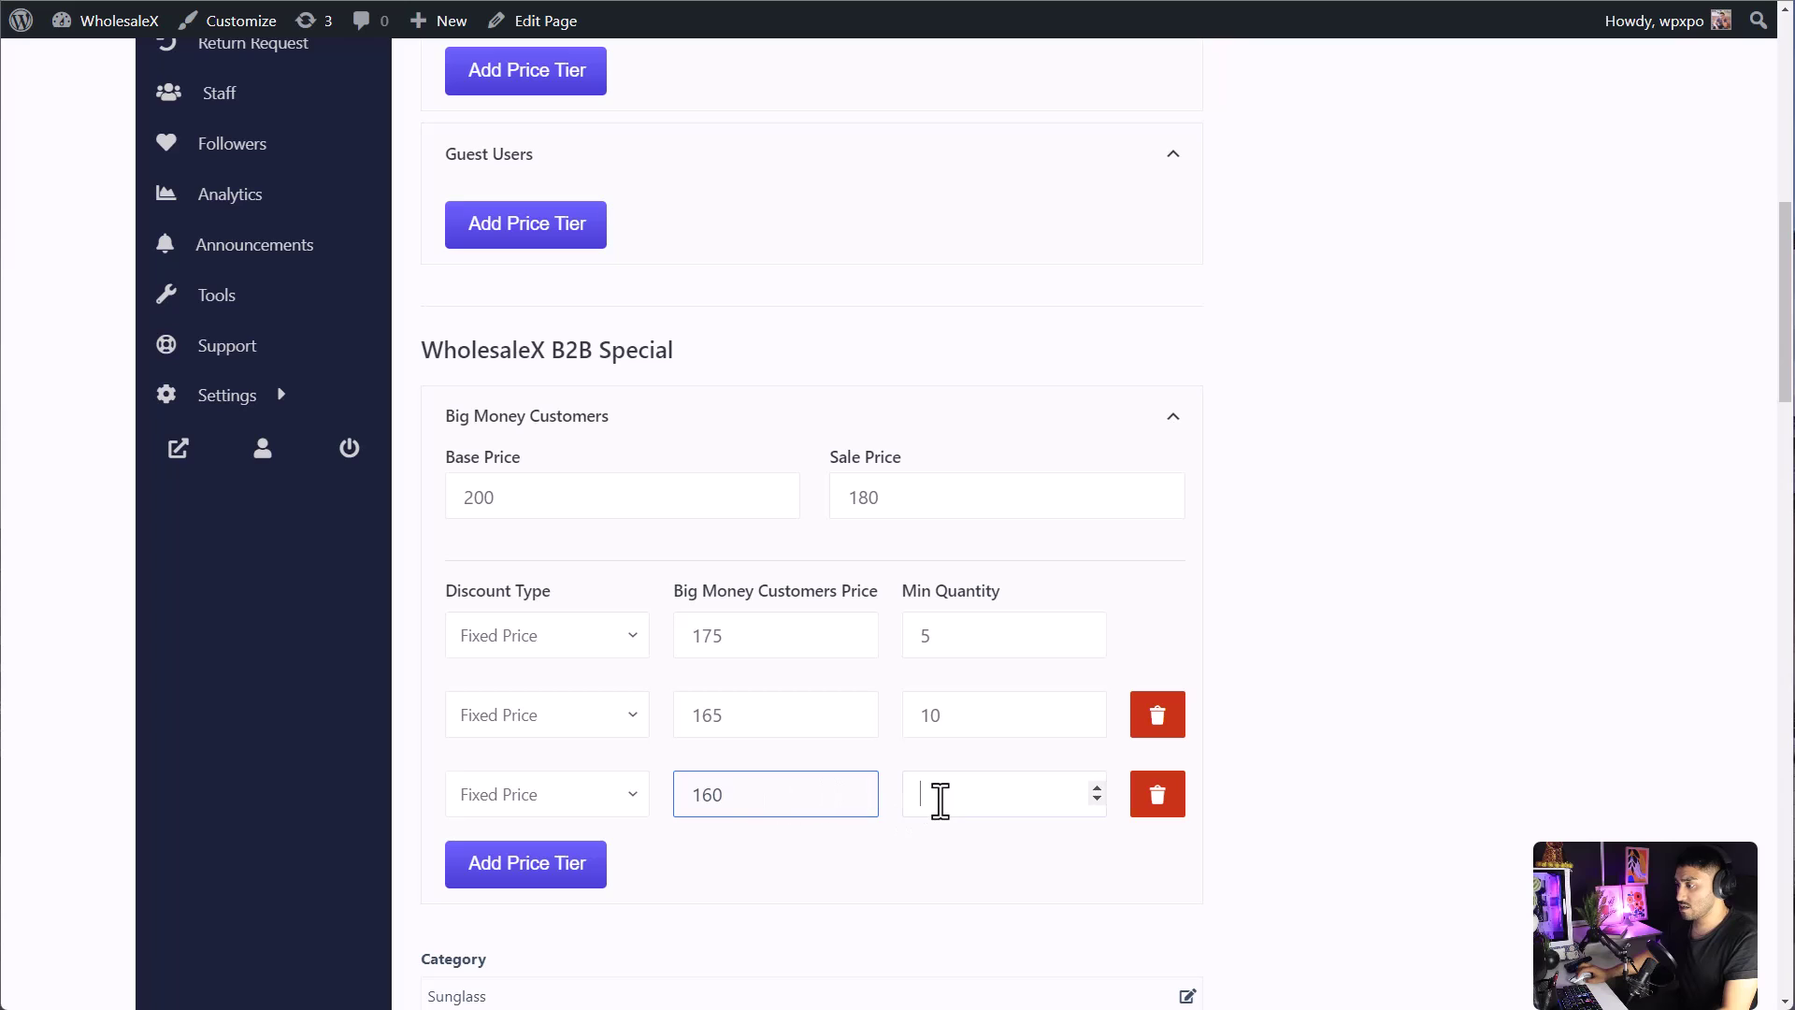
click(940, 801)
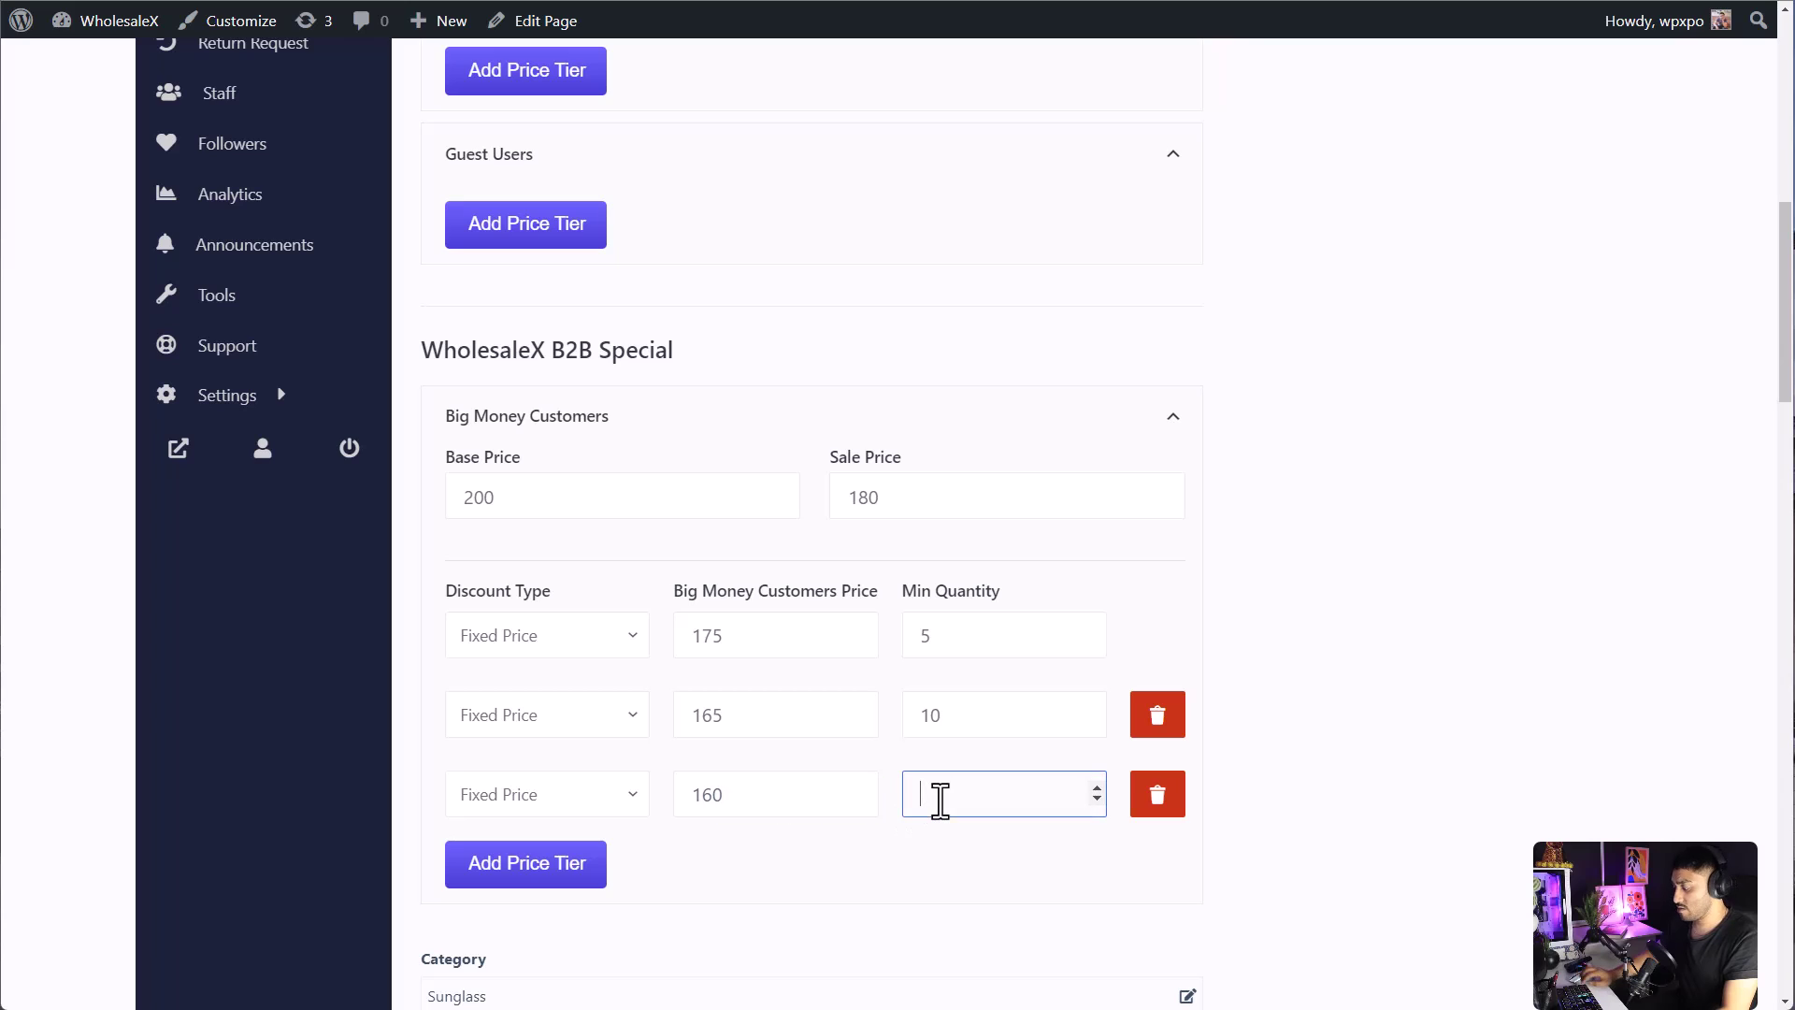
text(20)
scroll(834, 751, down, 2)
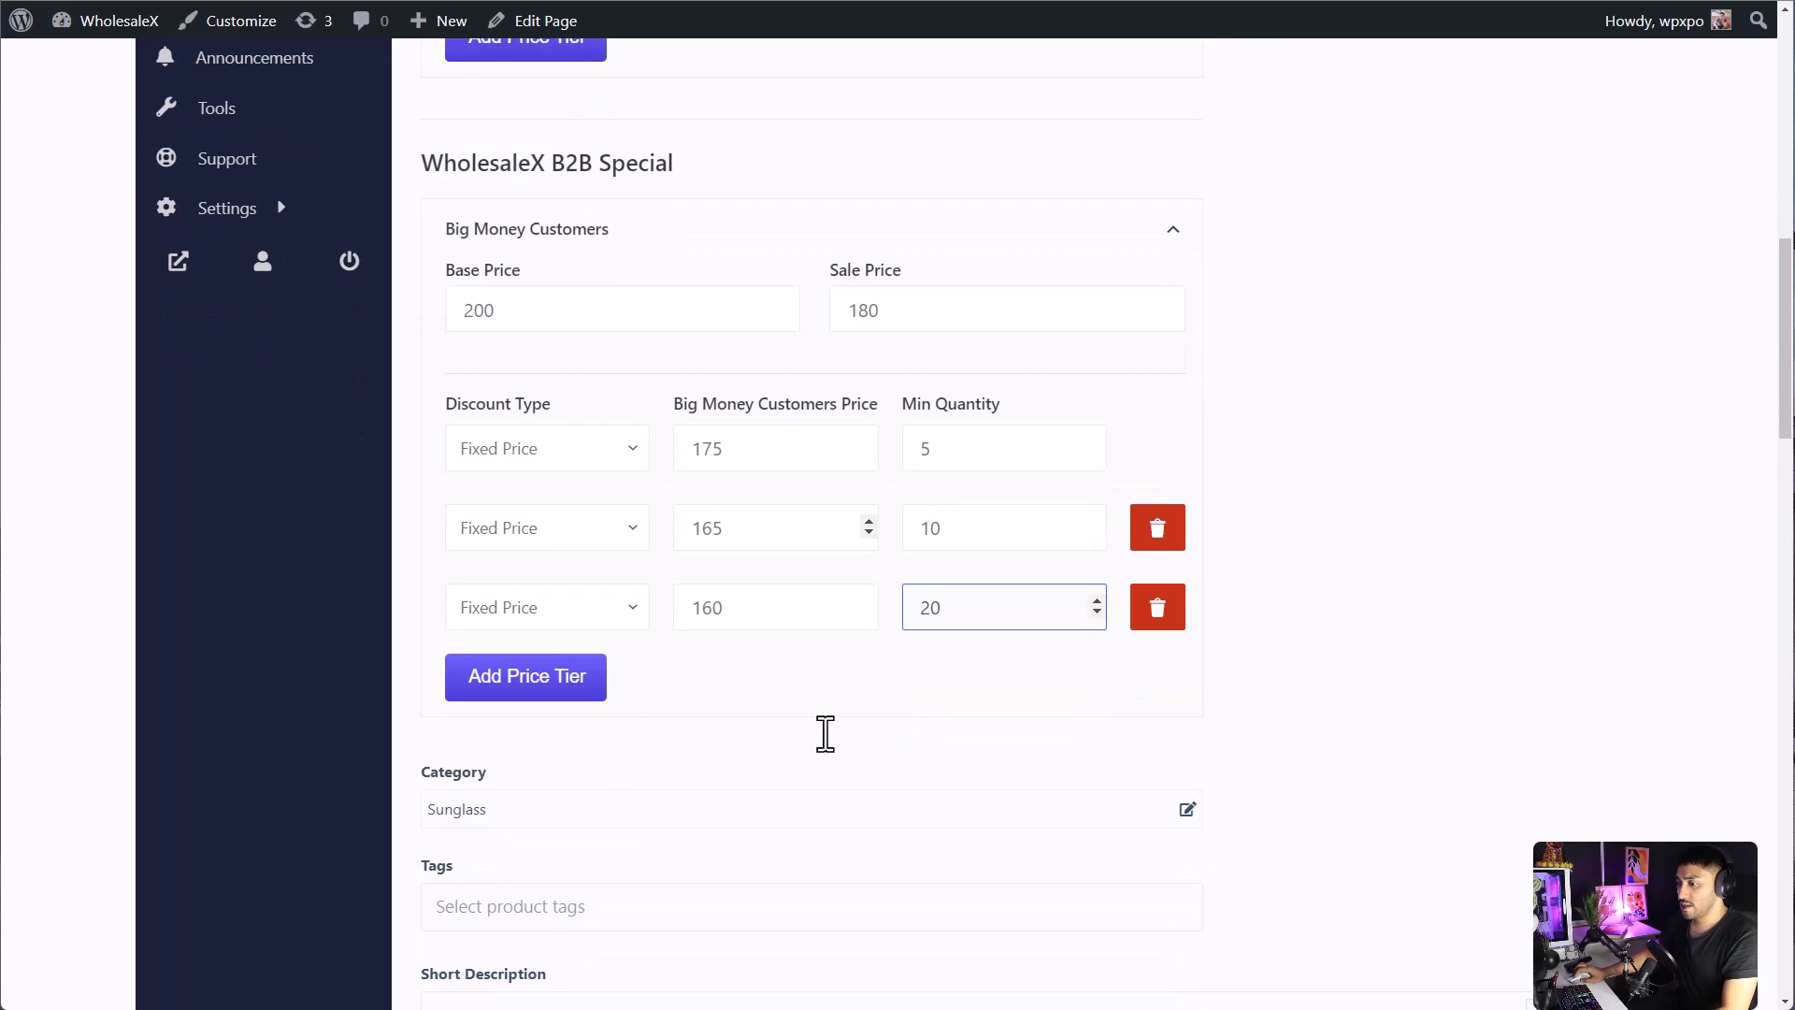
In the WholesaleX product section, preview the tier table layouts and keep the first one.
scroll(808, 715, down, 4)
scroll(808, 714, down, 4)
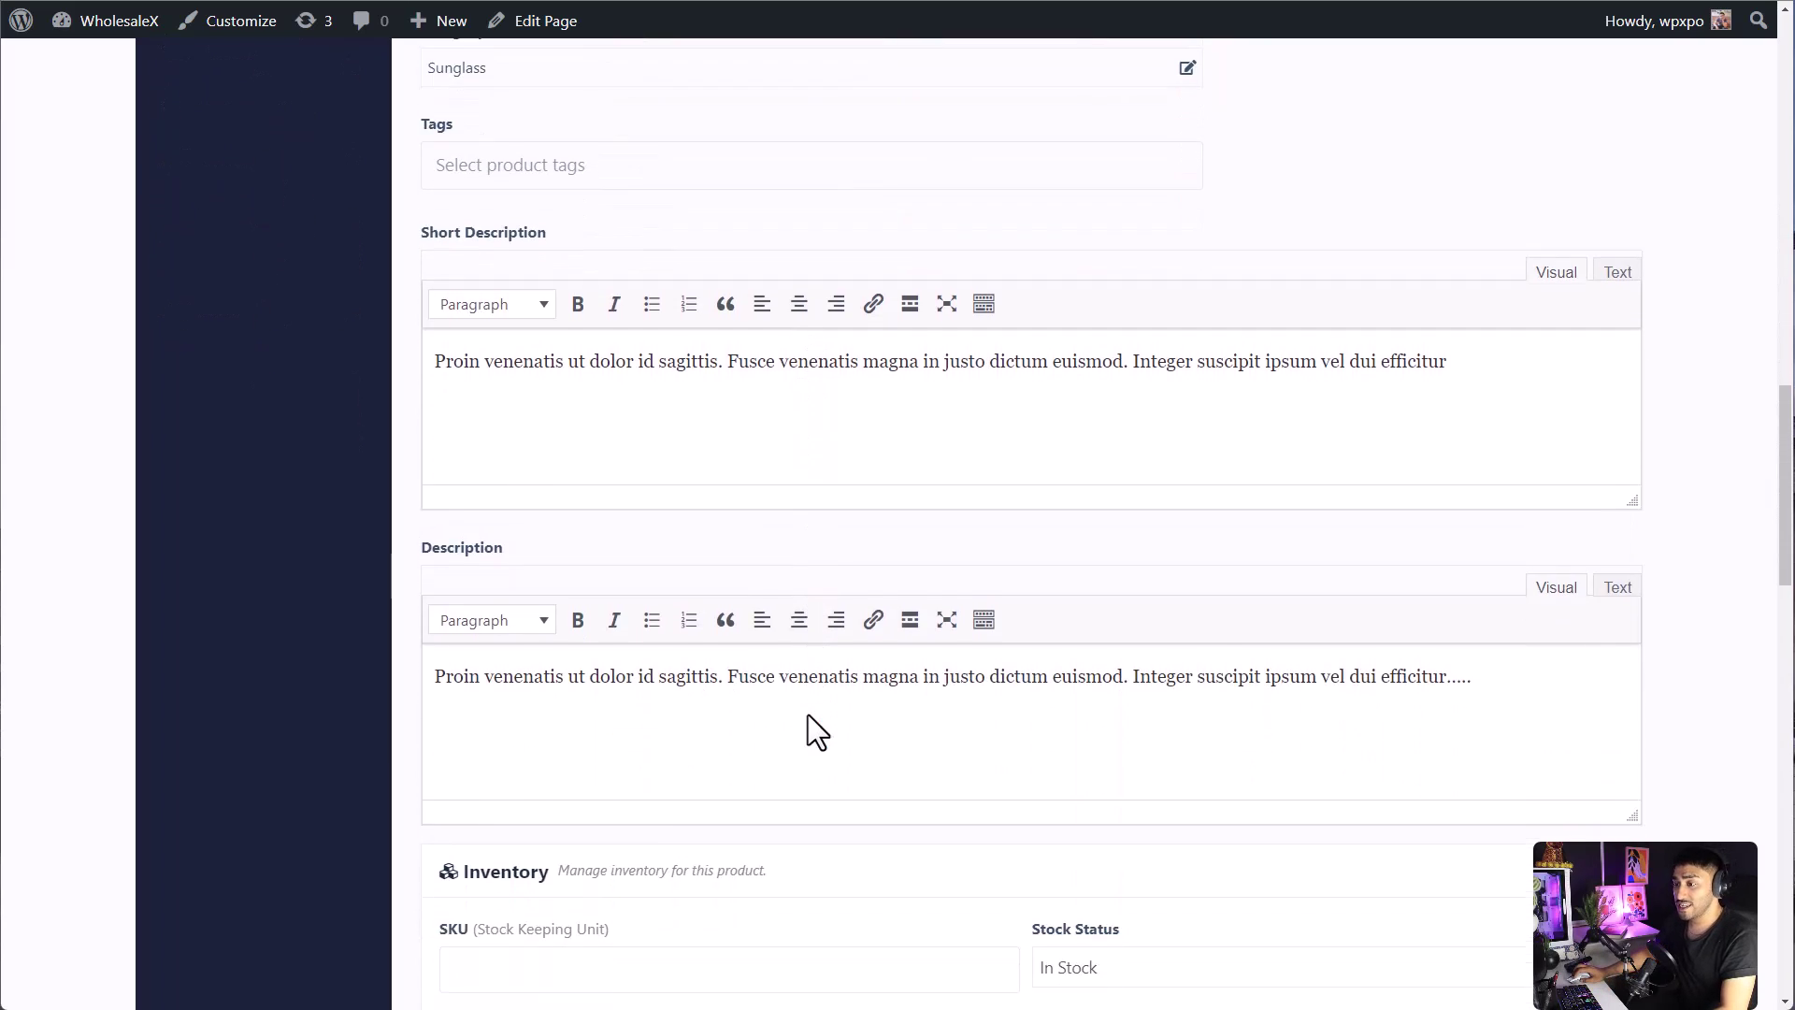
scroll(808, 715, down, 2)
scroll(795, 709, down, 2)
scroll(791, 710, down, 1)
scroll(800, 673, down, 1)
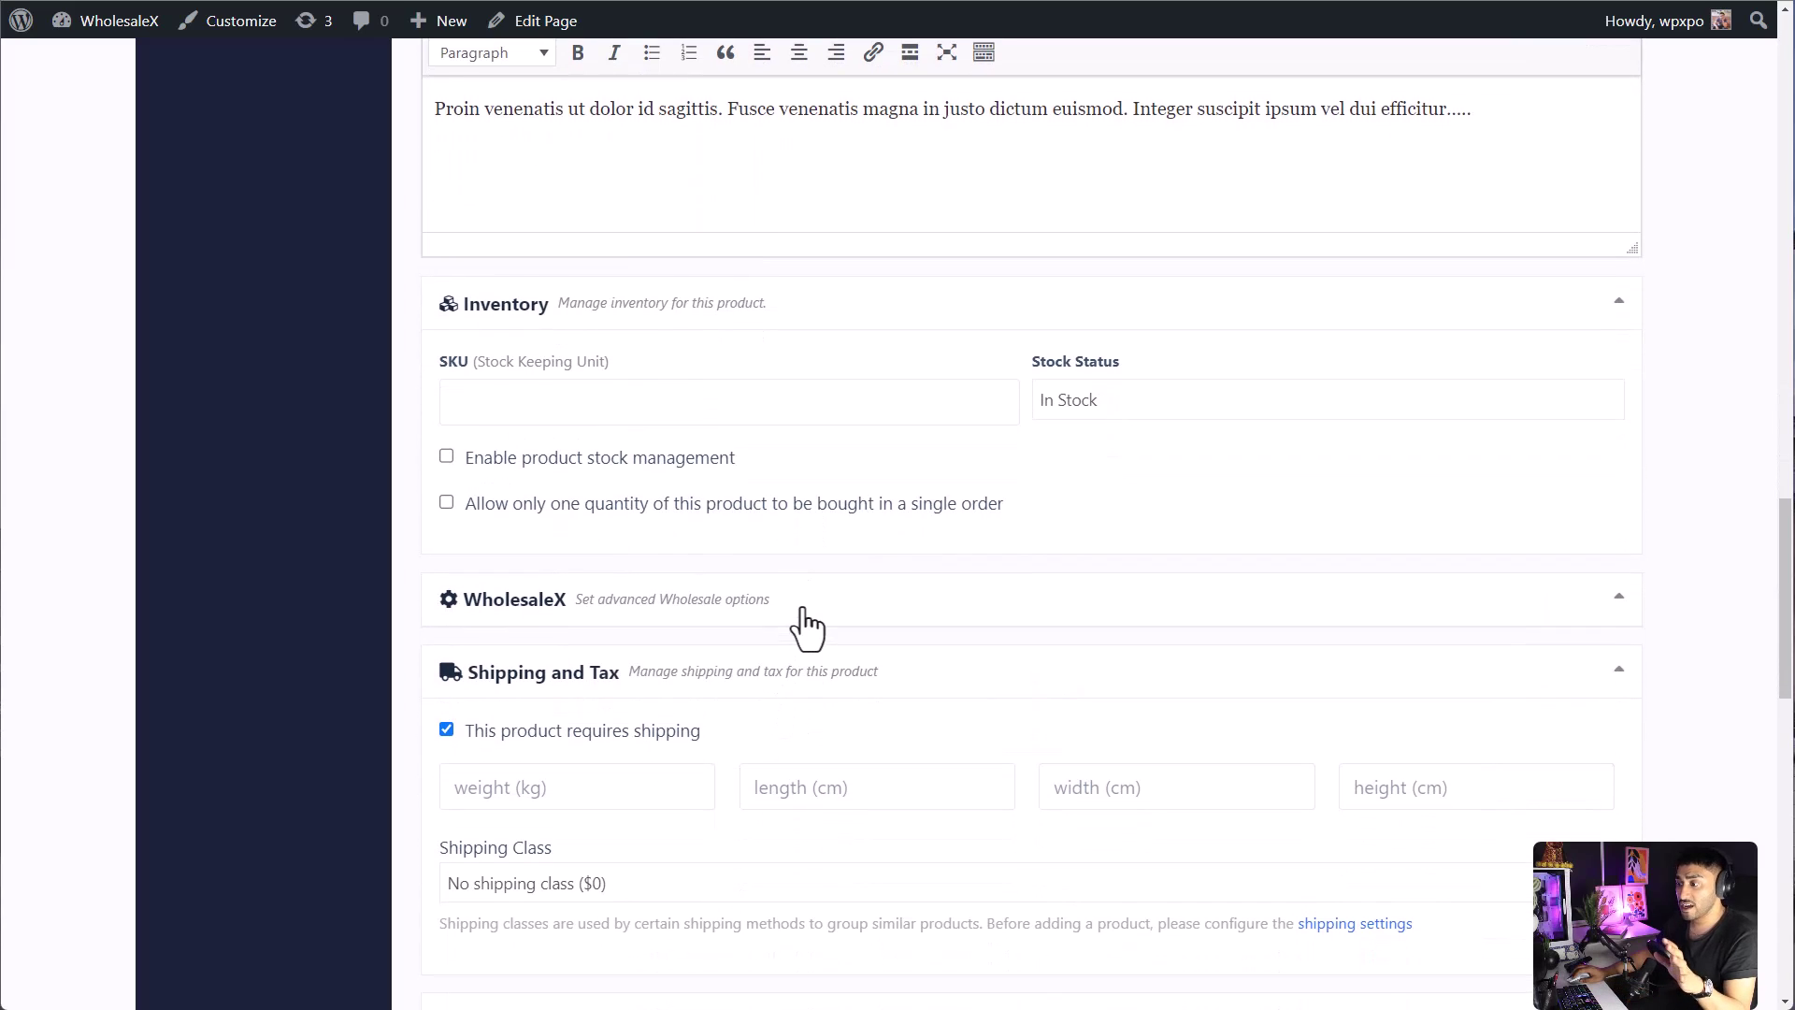
click(808, 617)
scroll(823, 655, down, 2)
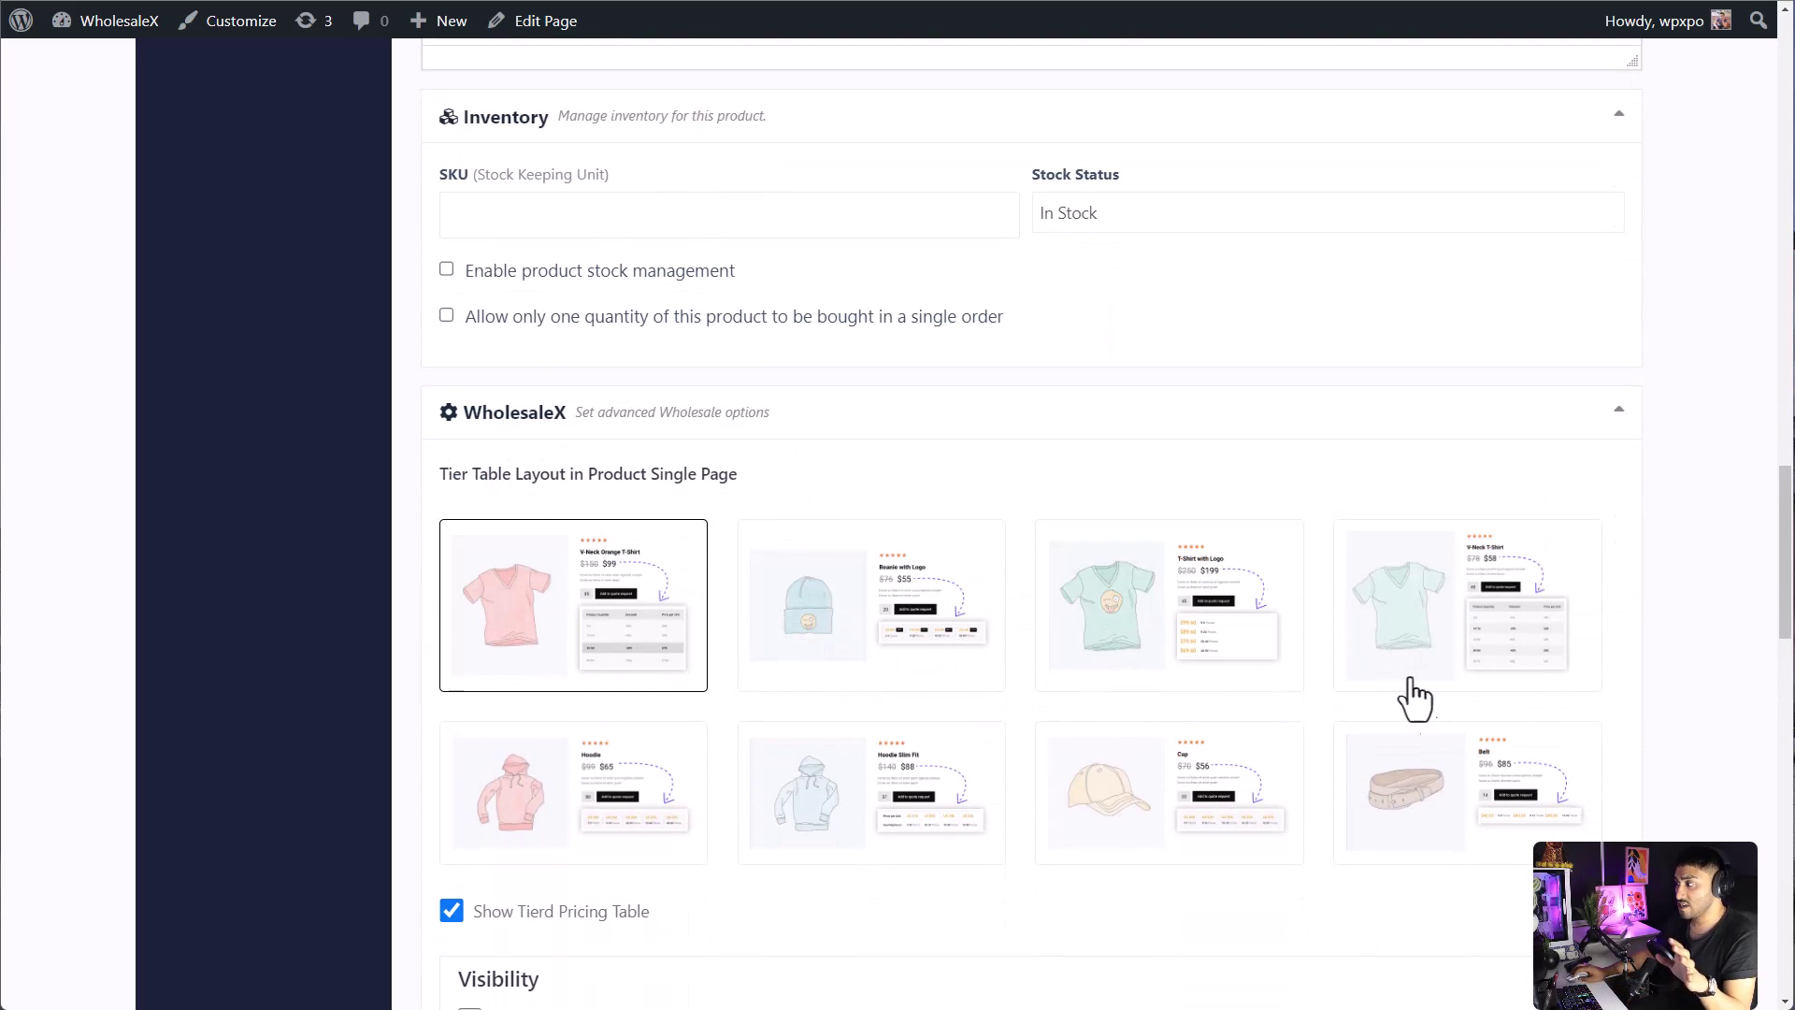
click(922, 633)
click(1163, 654)
click(680, 648)
Save the Trendy Sunglasses product.
scroll(790, 669, down, 1)
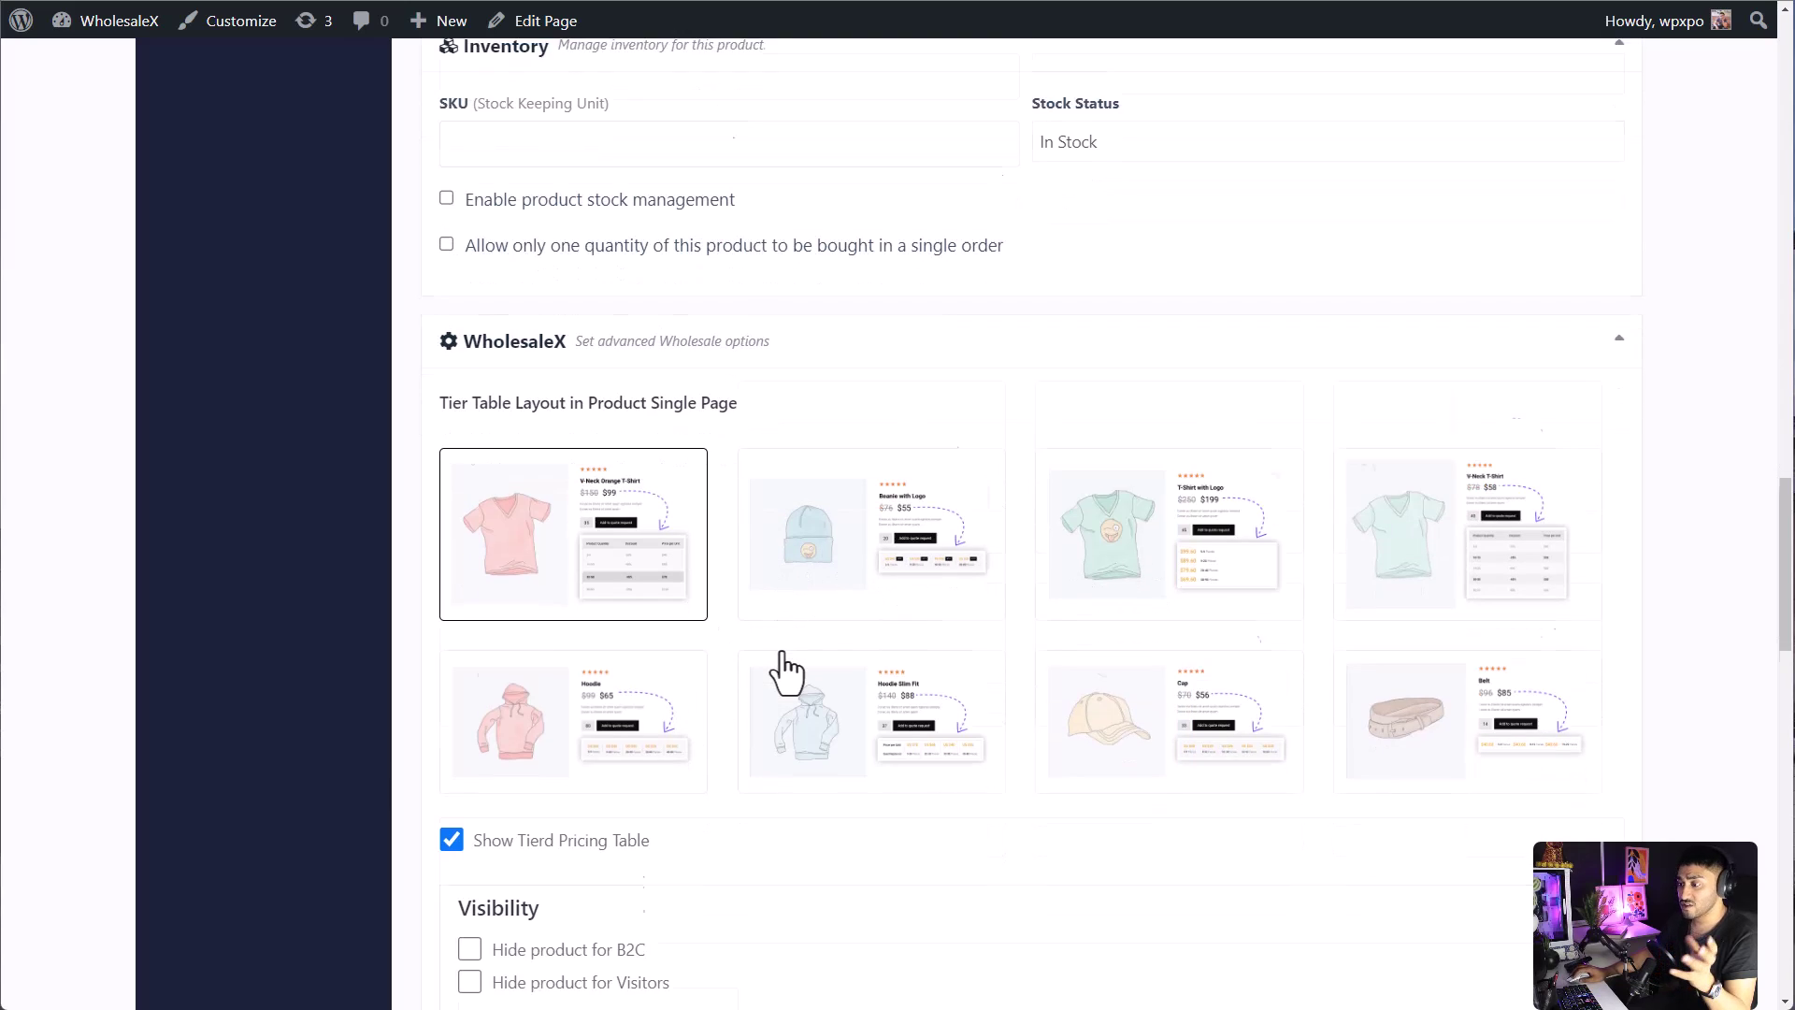
scroll(790, 669, down, 8)
scroll(785, 670, down, 5)
scroll(785, 670, down, 4)
scroll(786, 669, down, 4)
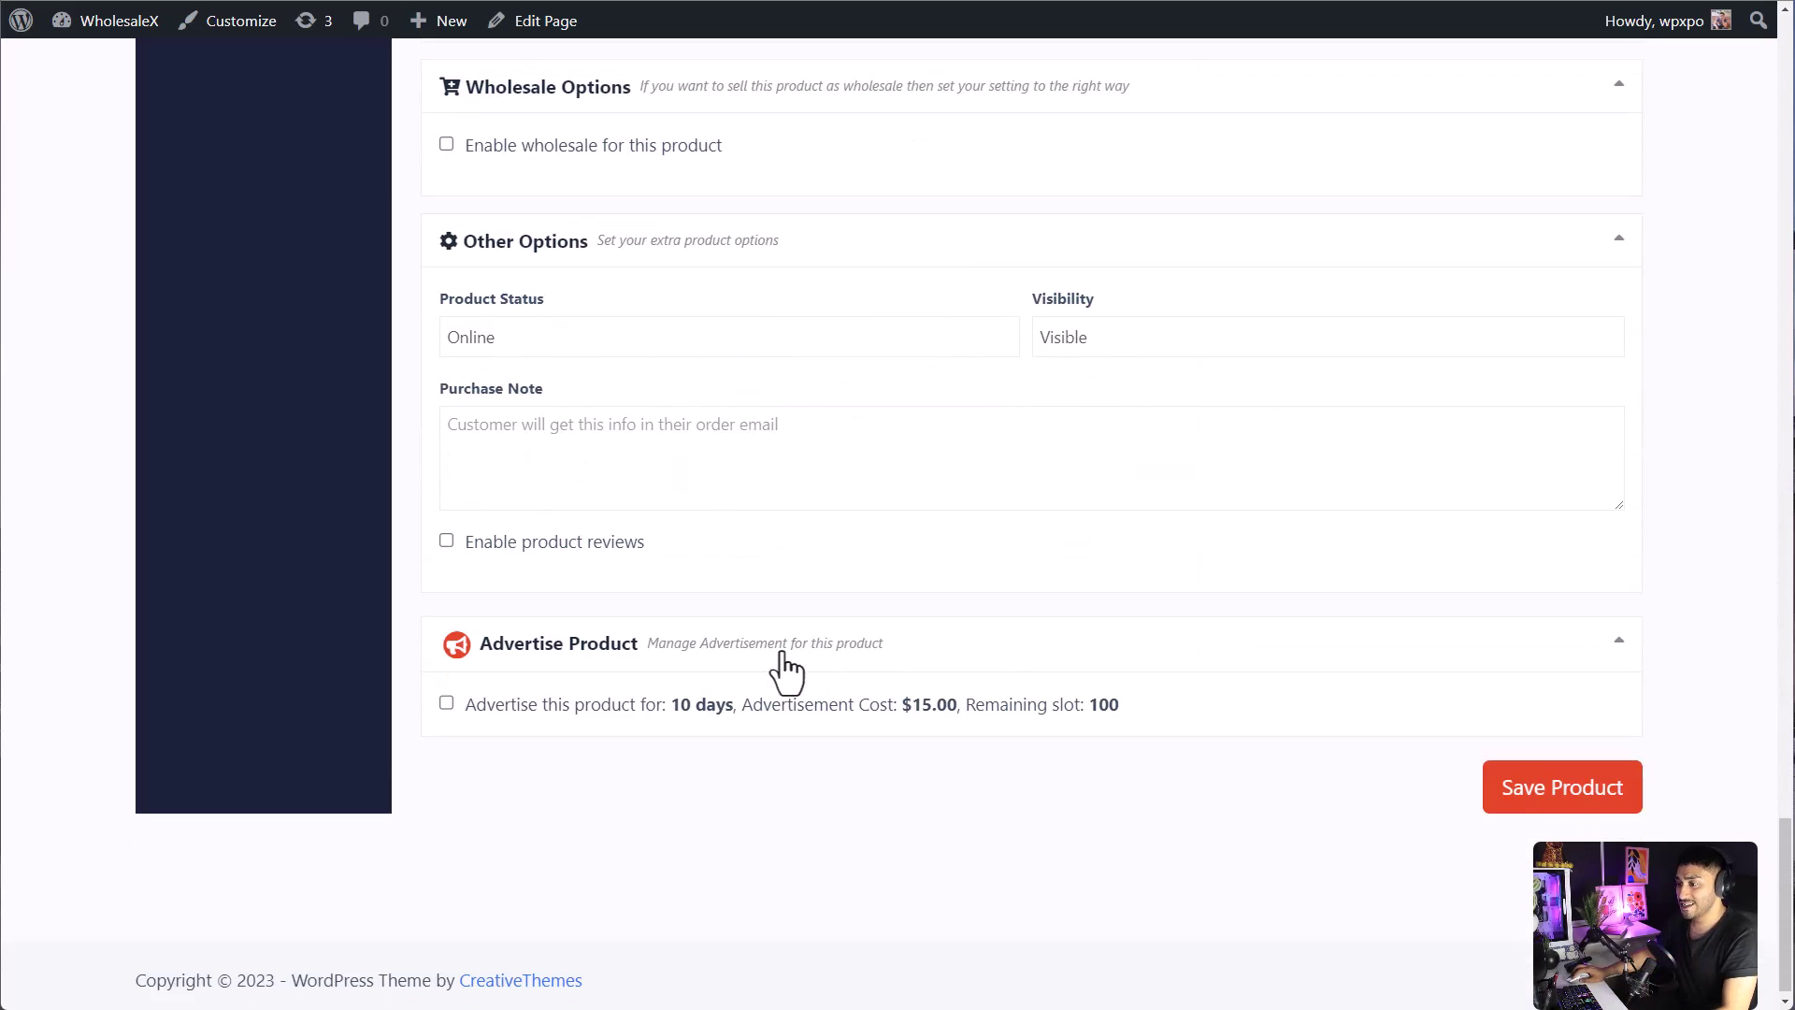
click(1606, 802)
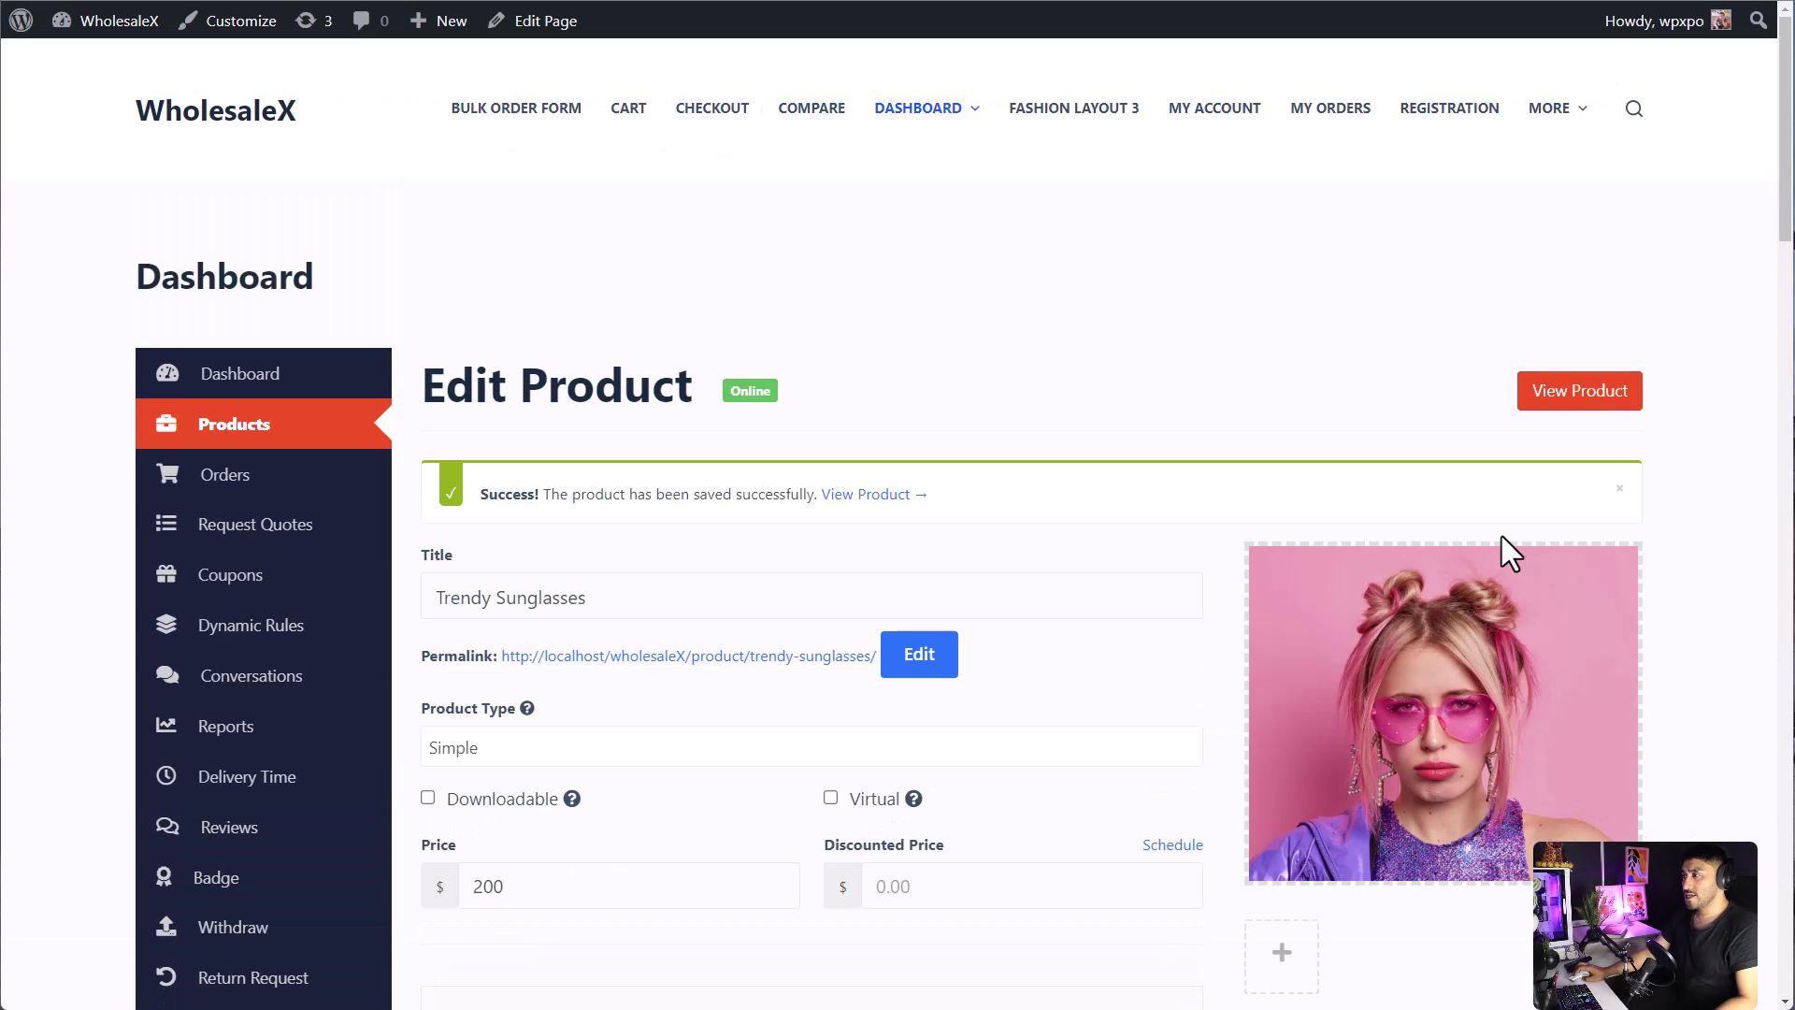
Check Trendy Sunglasses' storefront $180 price and three-tier table, then return to the vendor dashboard.
click(1586, 393)
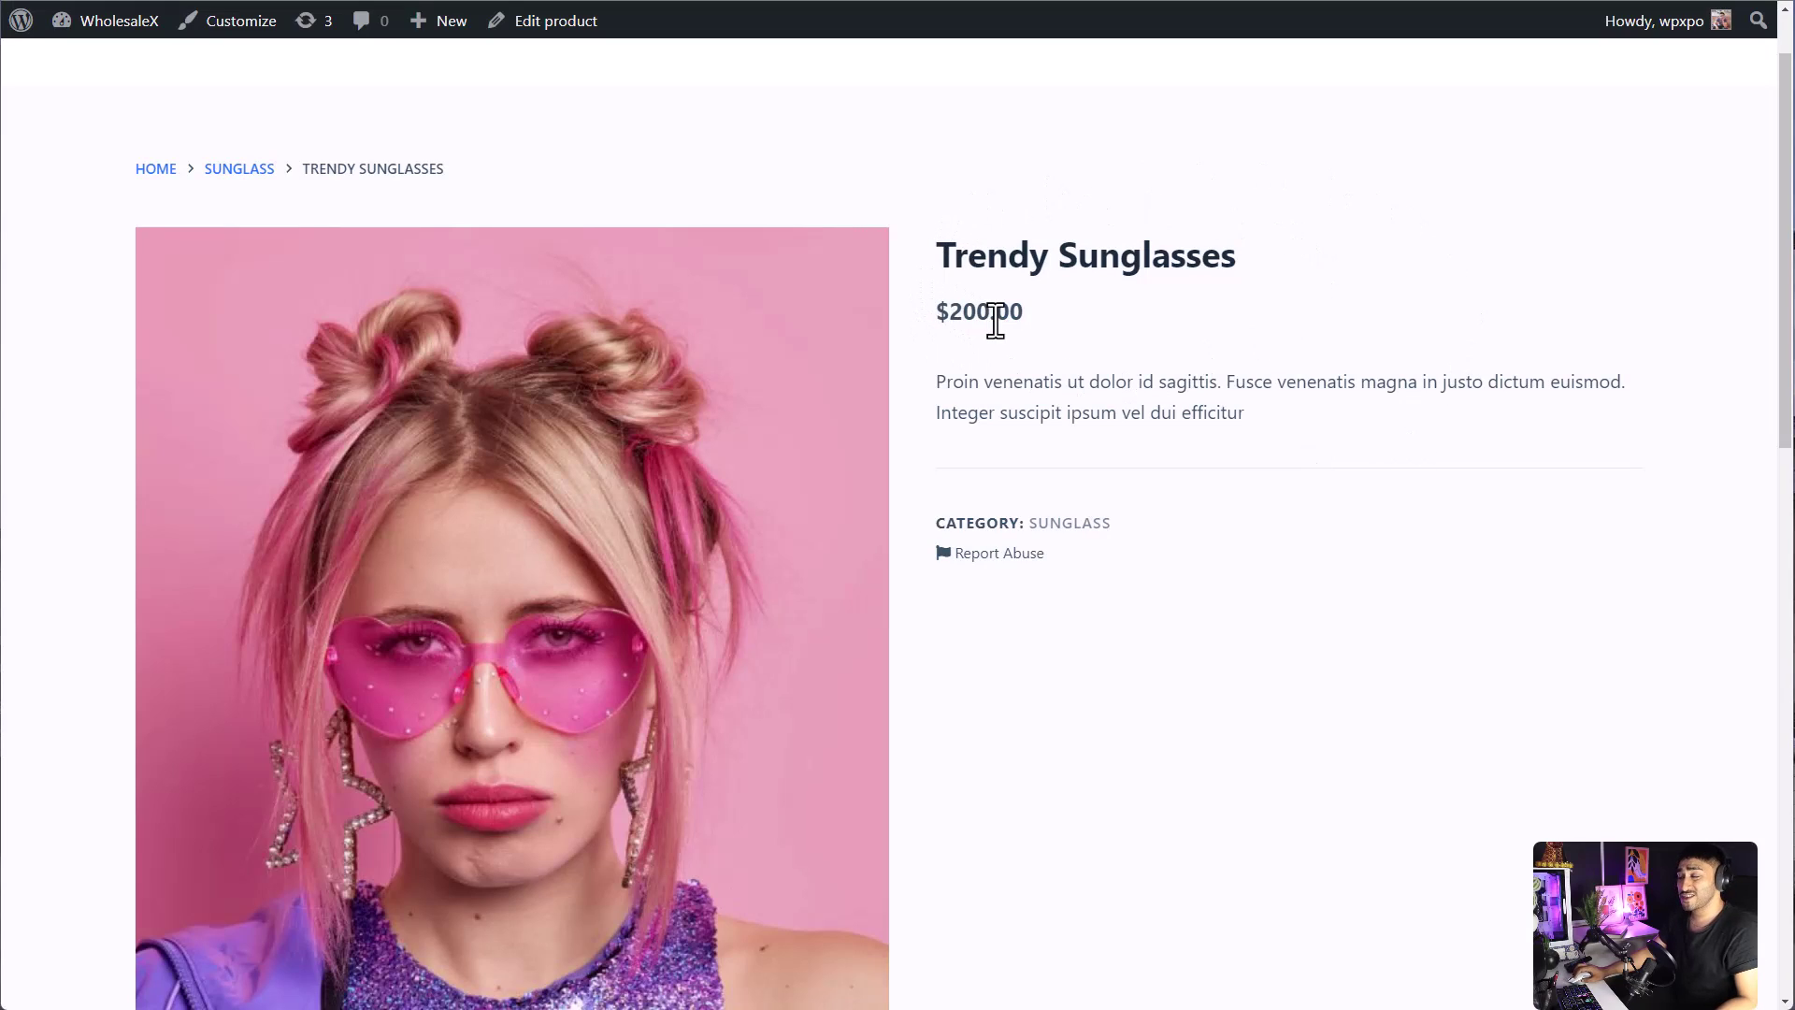
mouse_move(1107, 999)
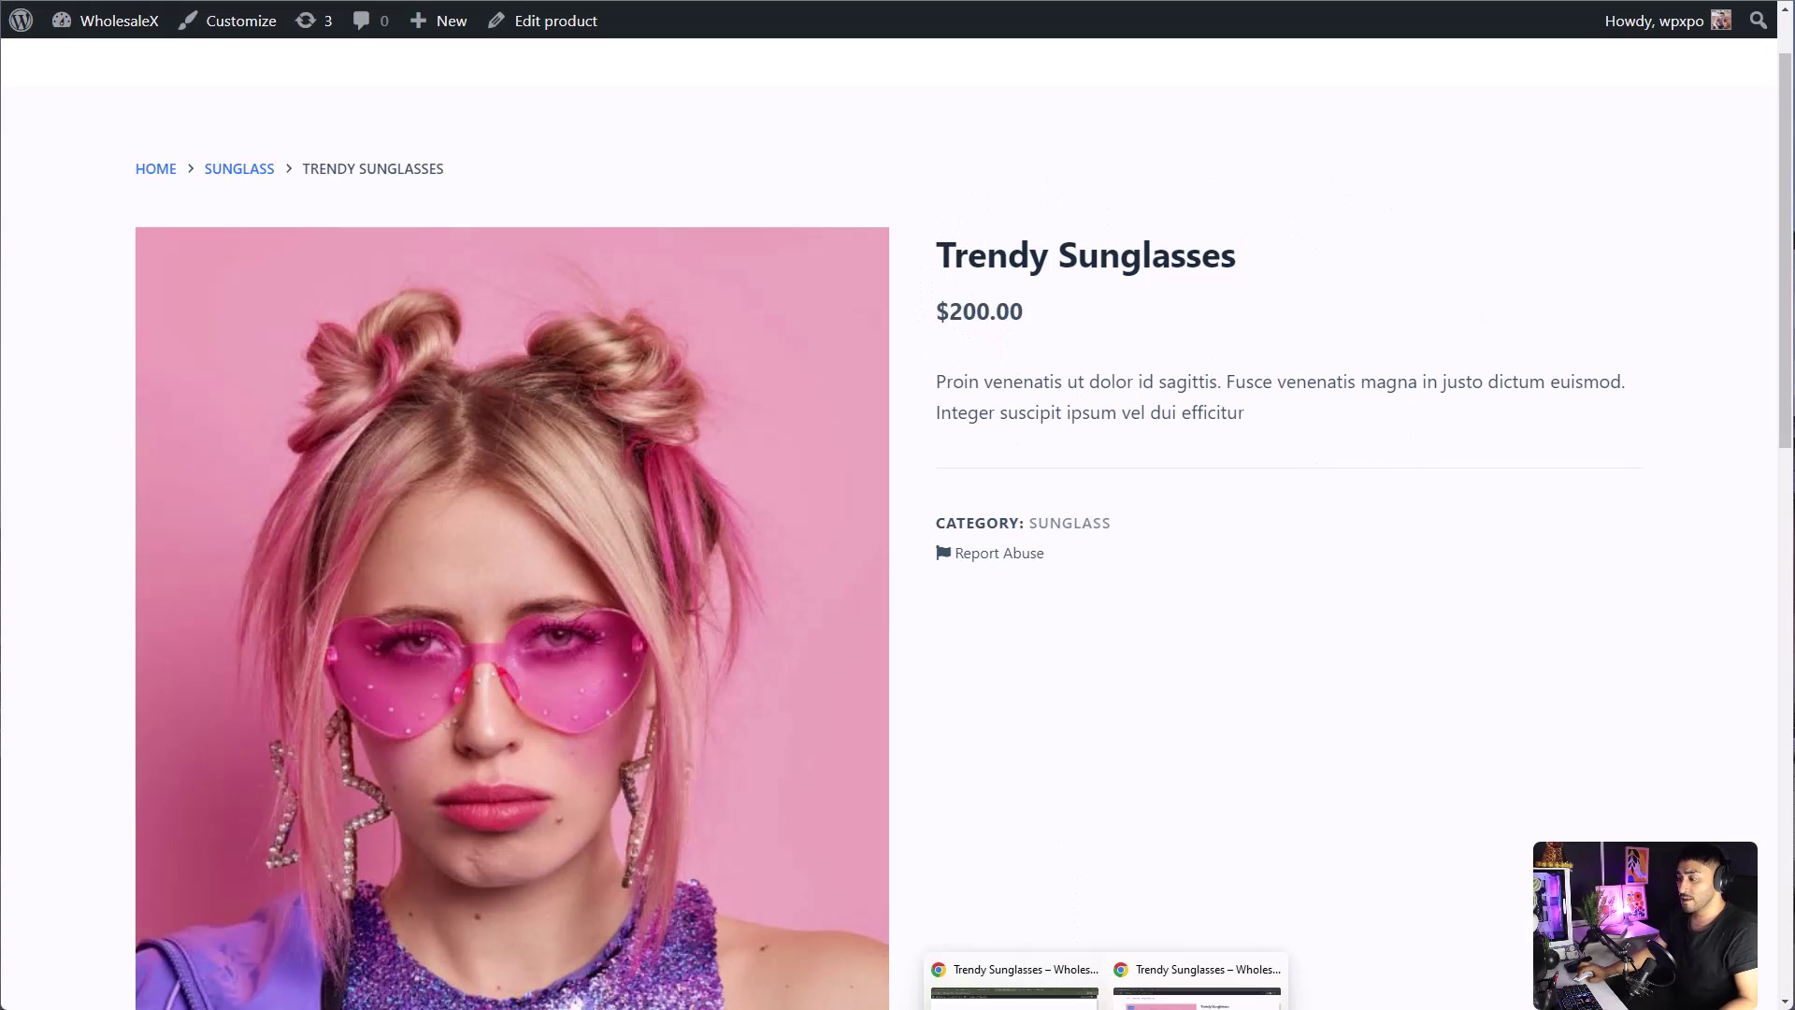
click(1149, 993)
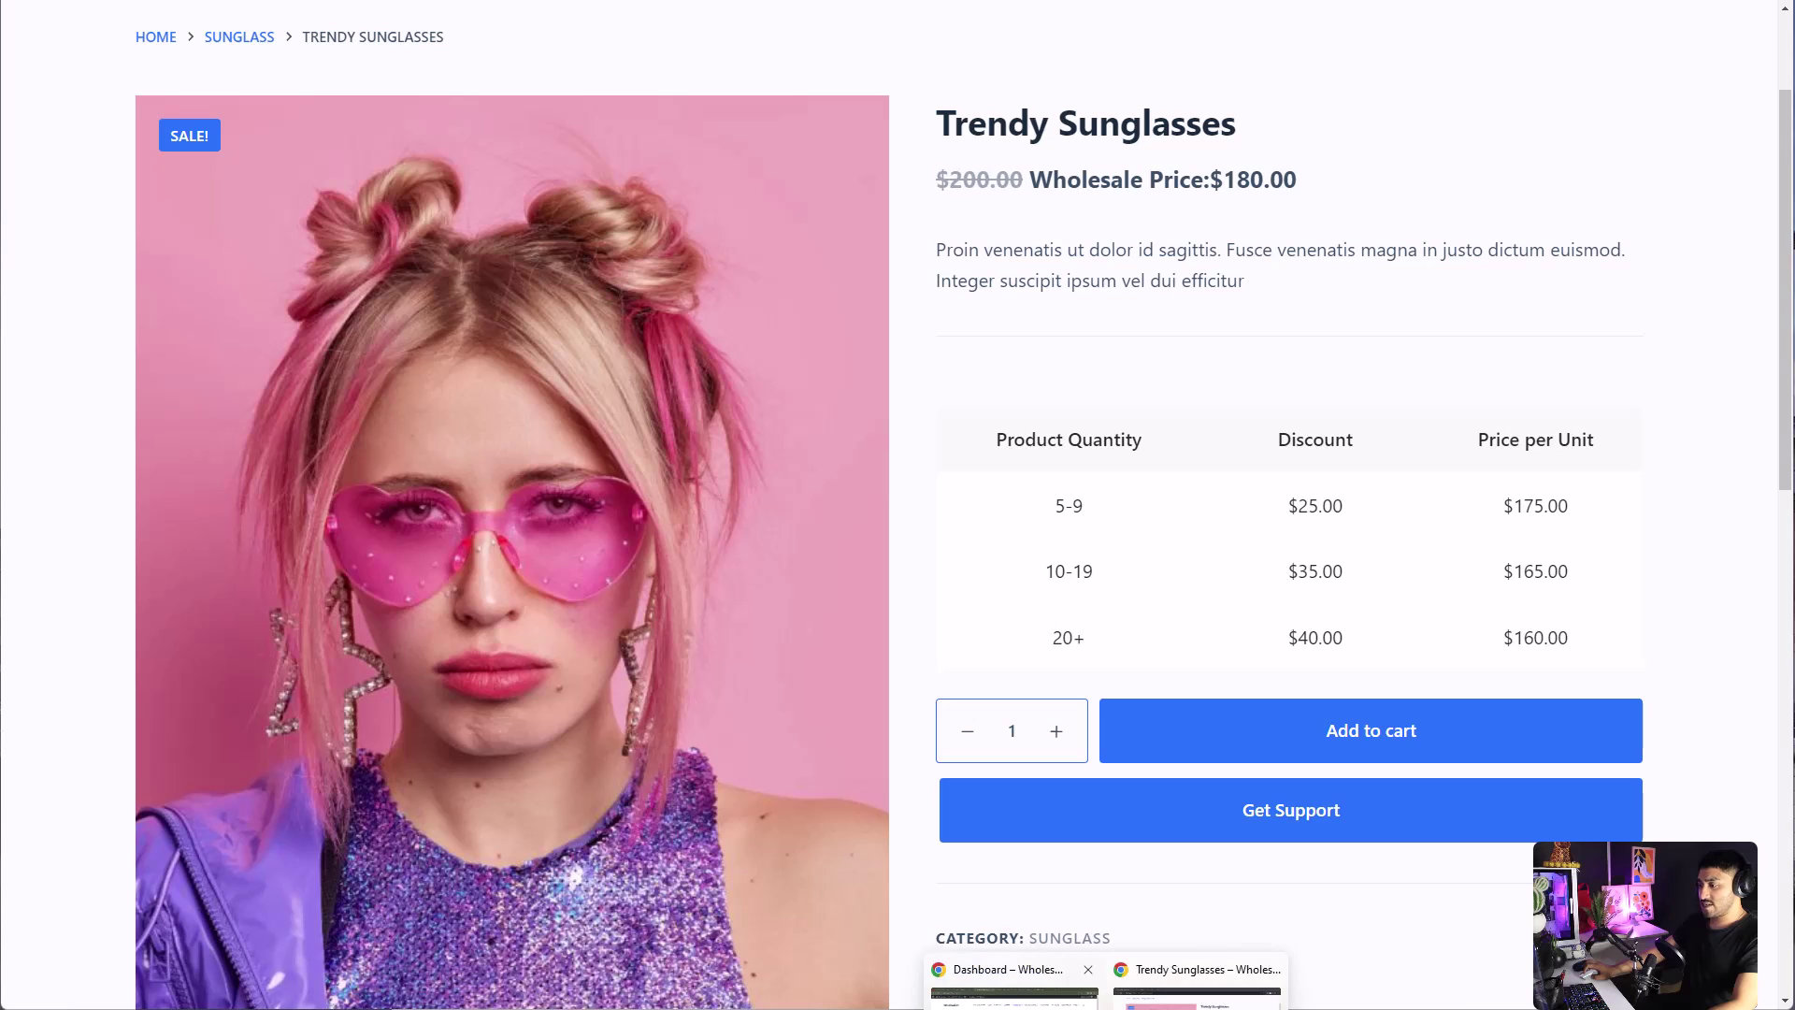
click(1006, 977)
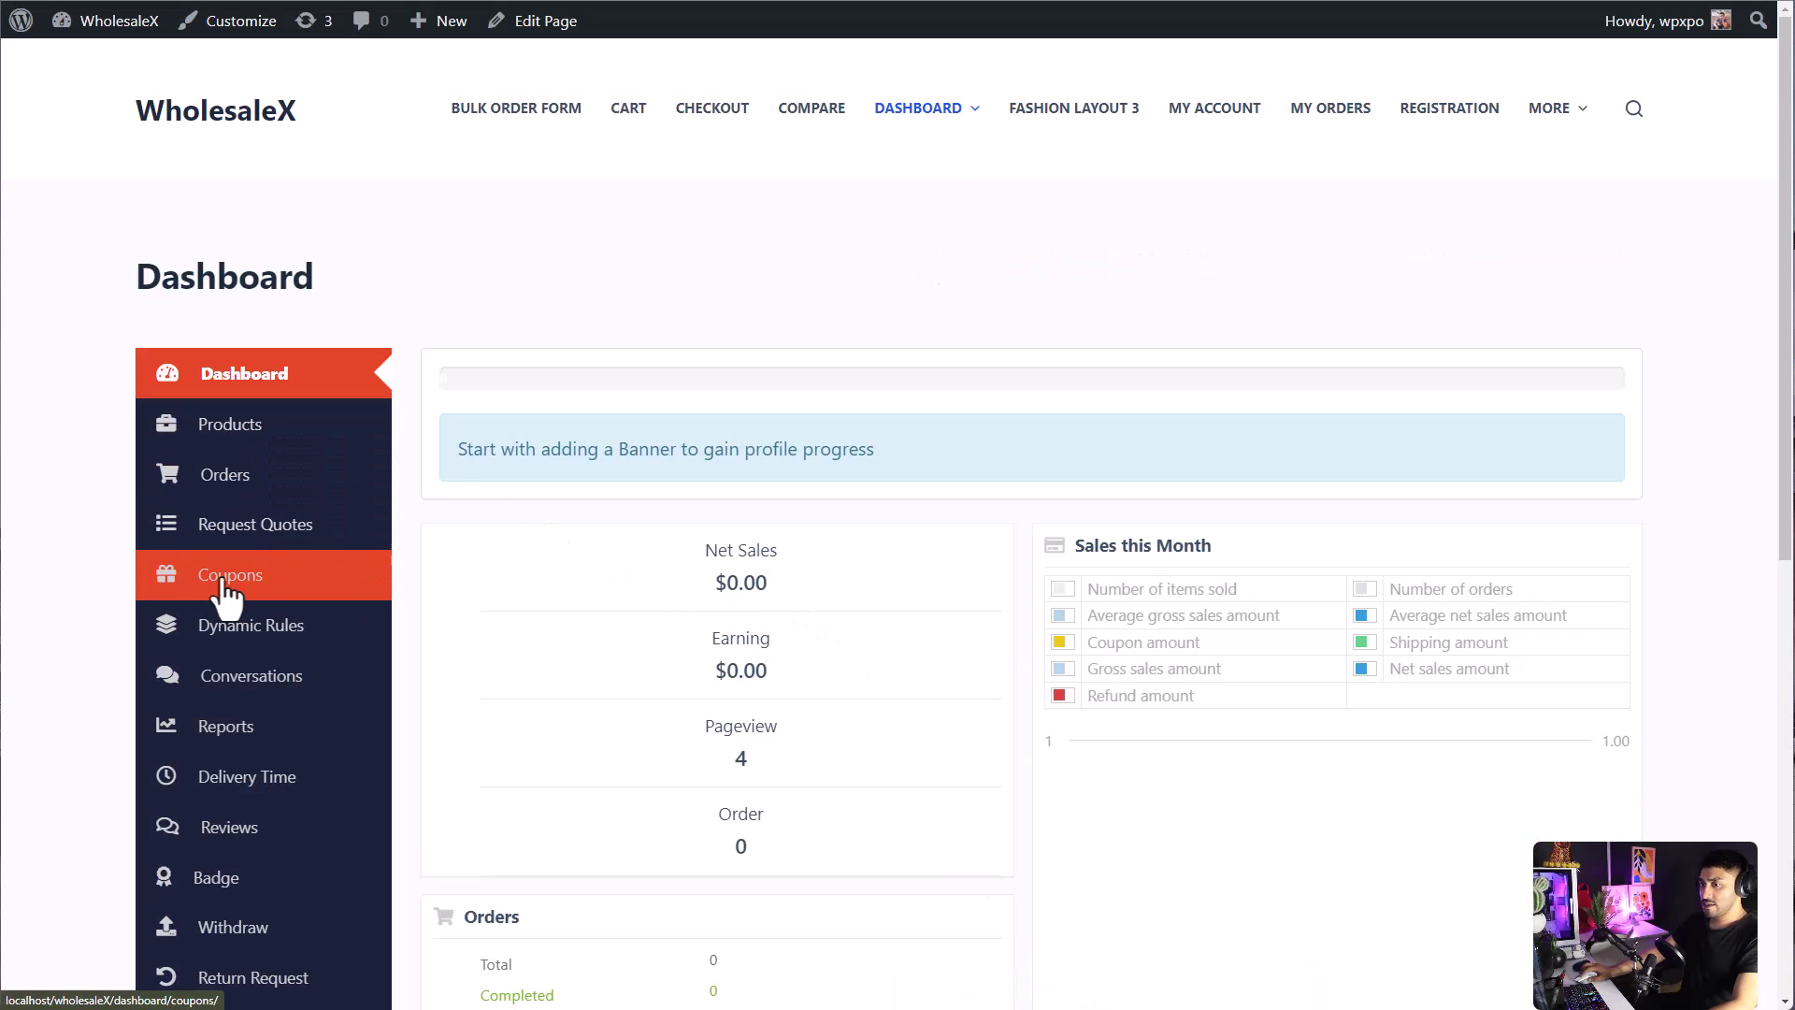
Create a new dynamic rule titled 'New Discount'.
click(297, 652)
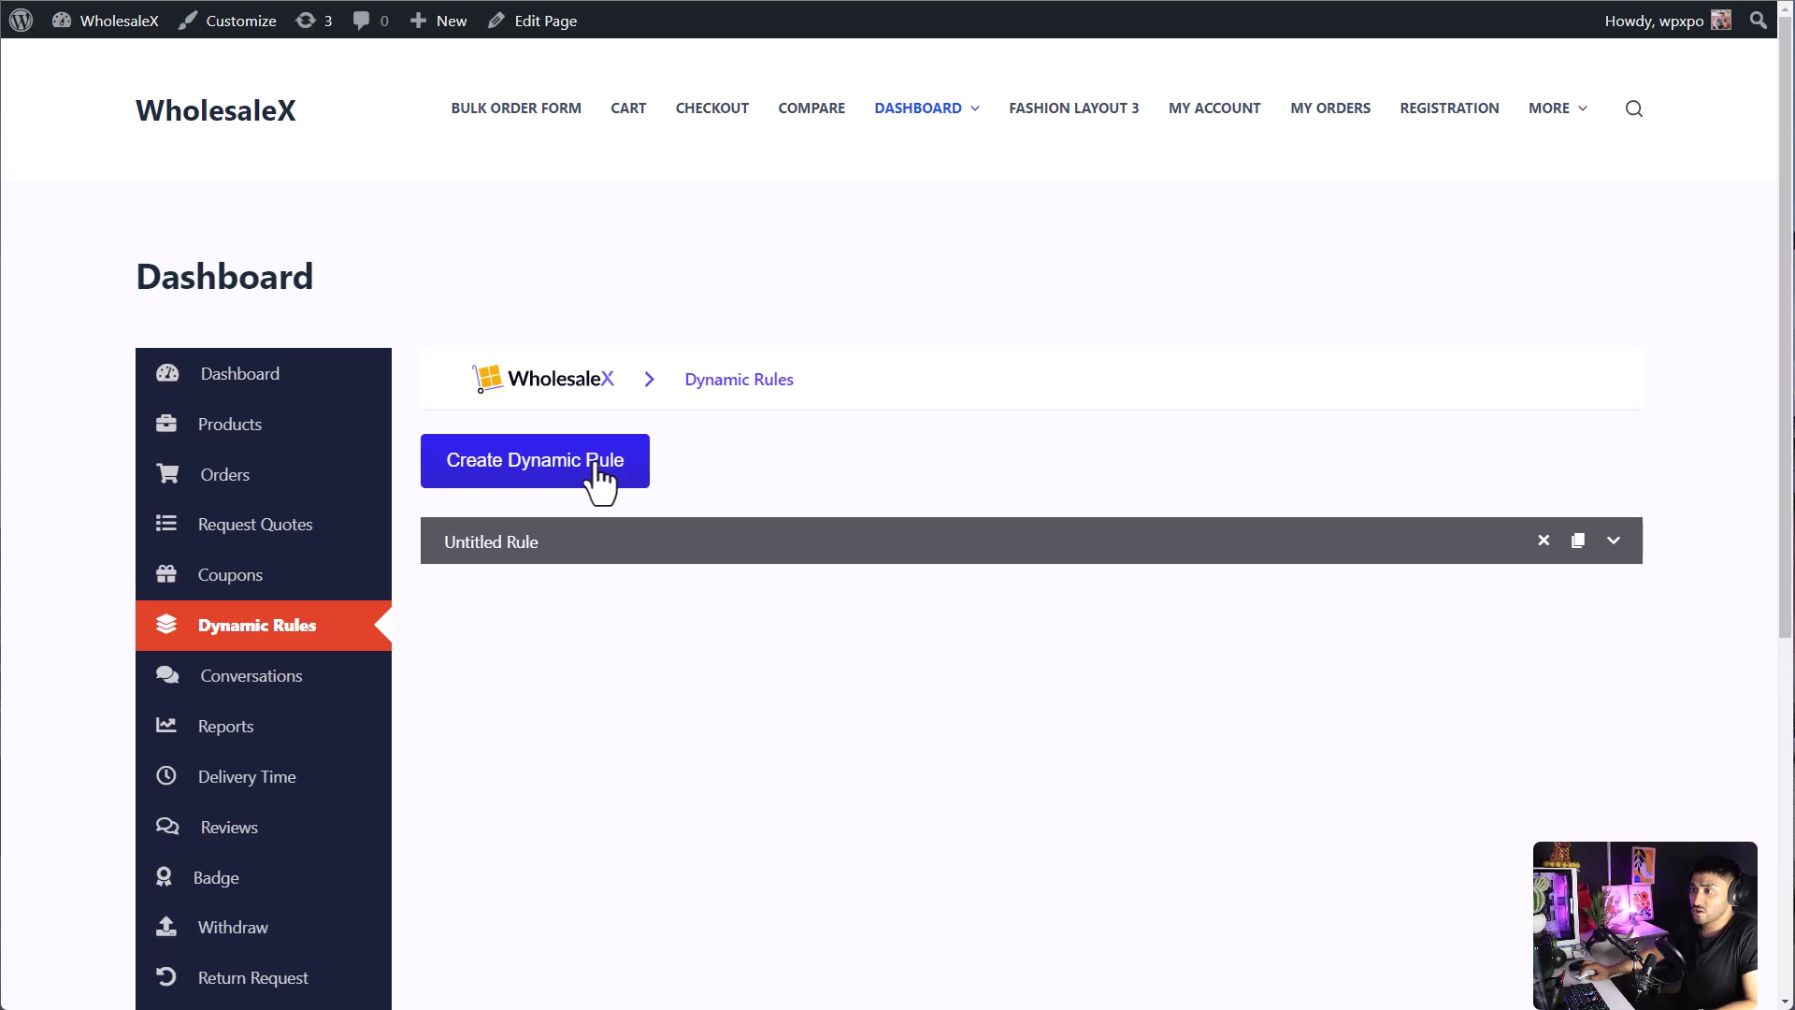
click(593, 466)
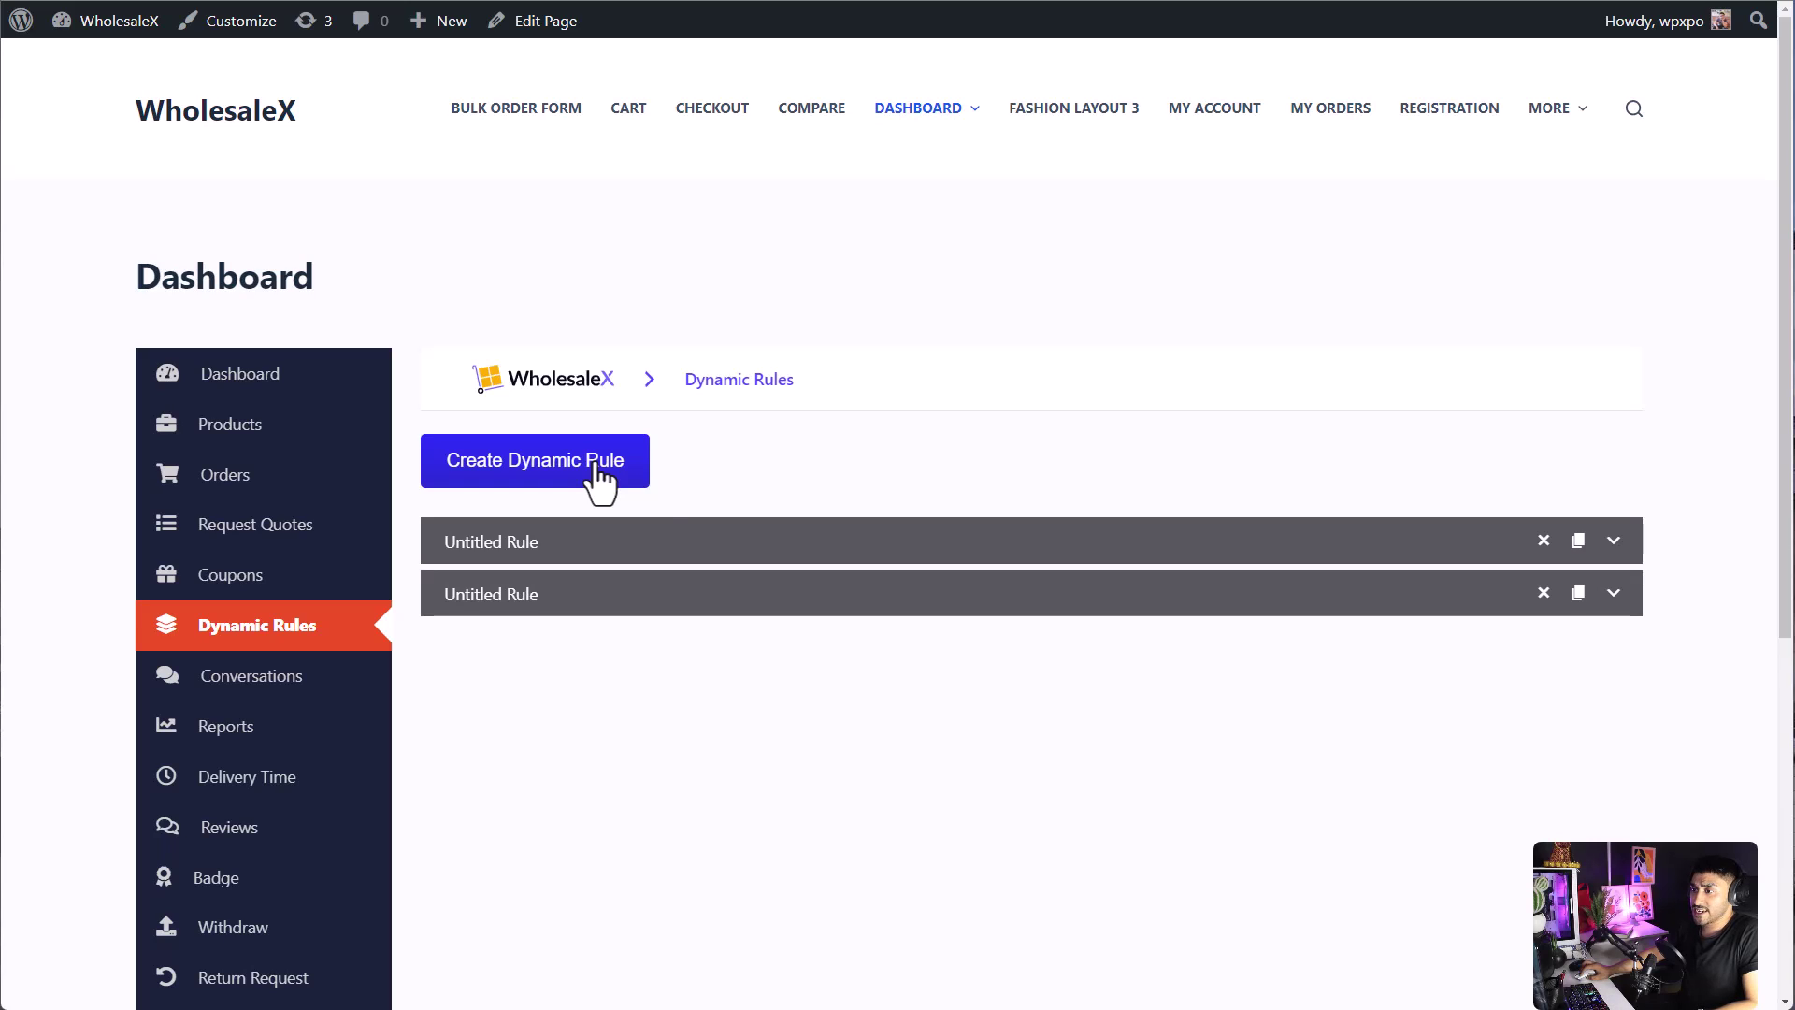
click(1038, 539)
scroll(973, 542, down, 2)
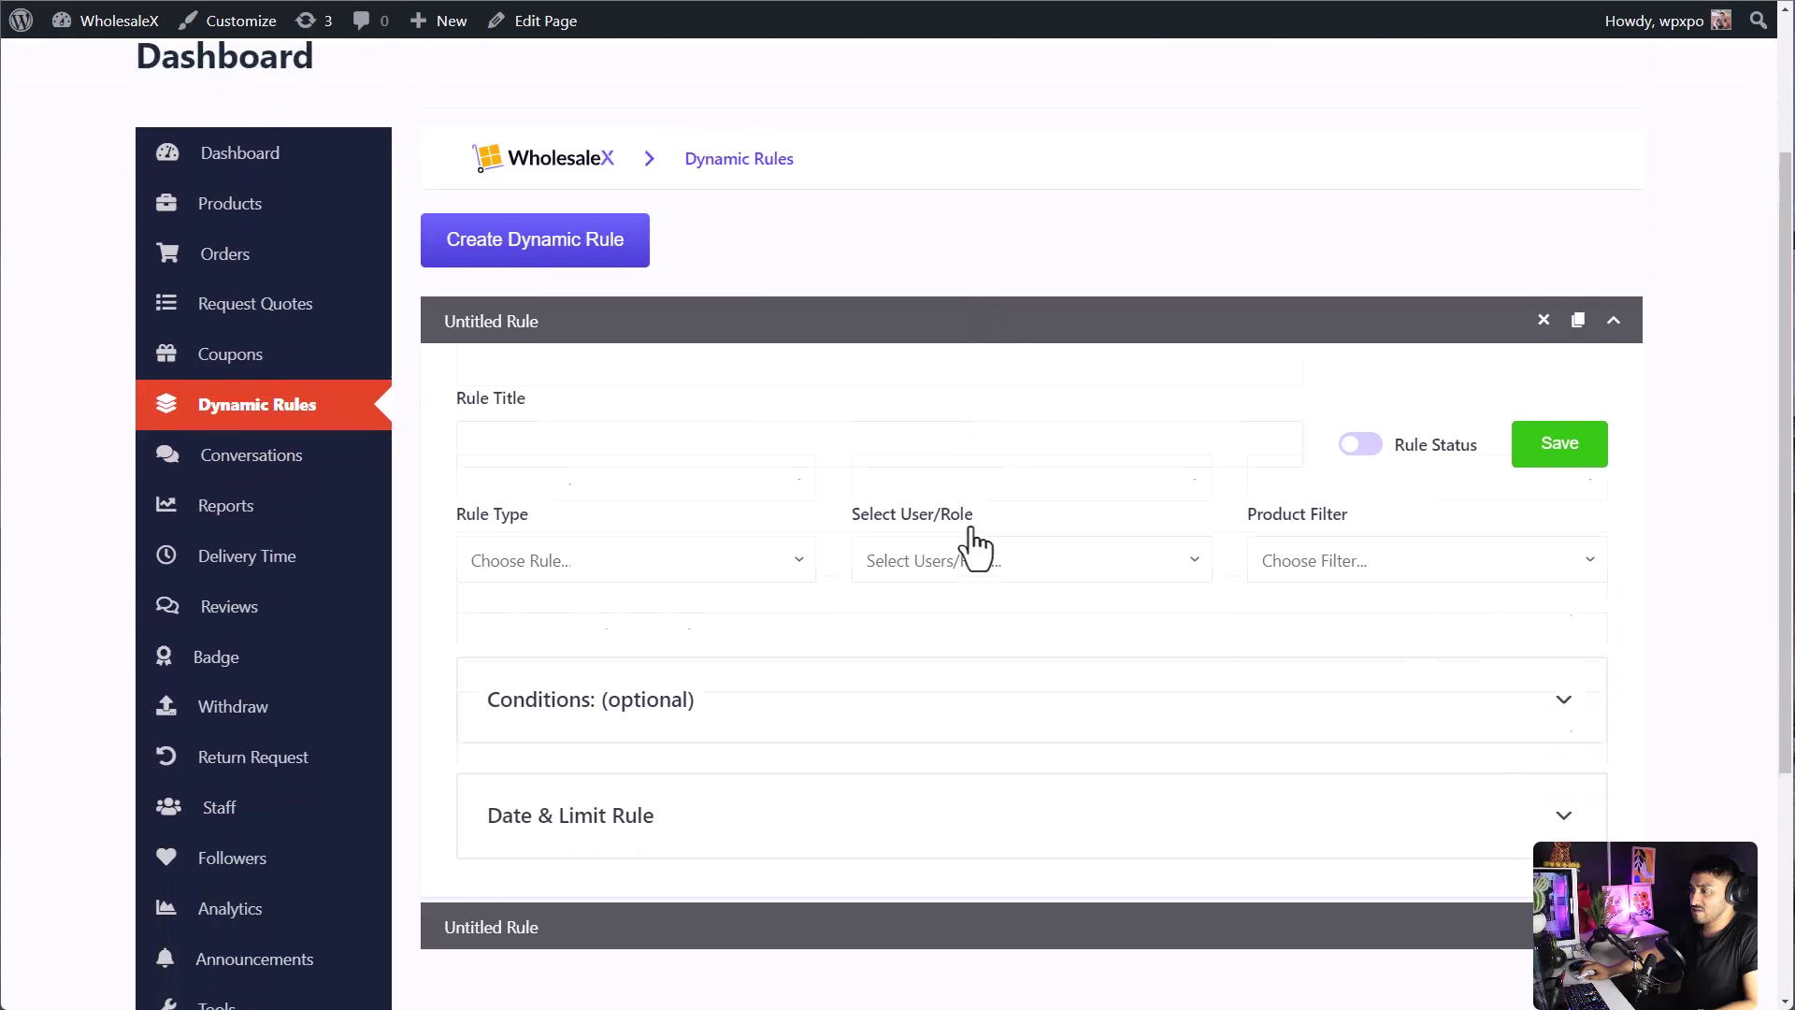
click(1183, 287)
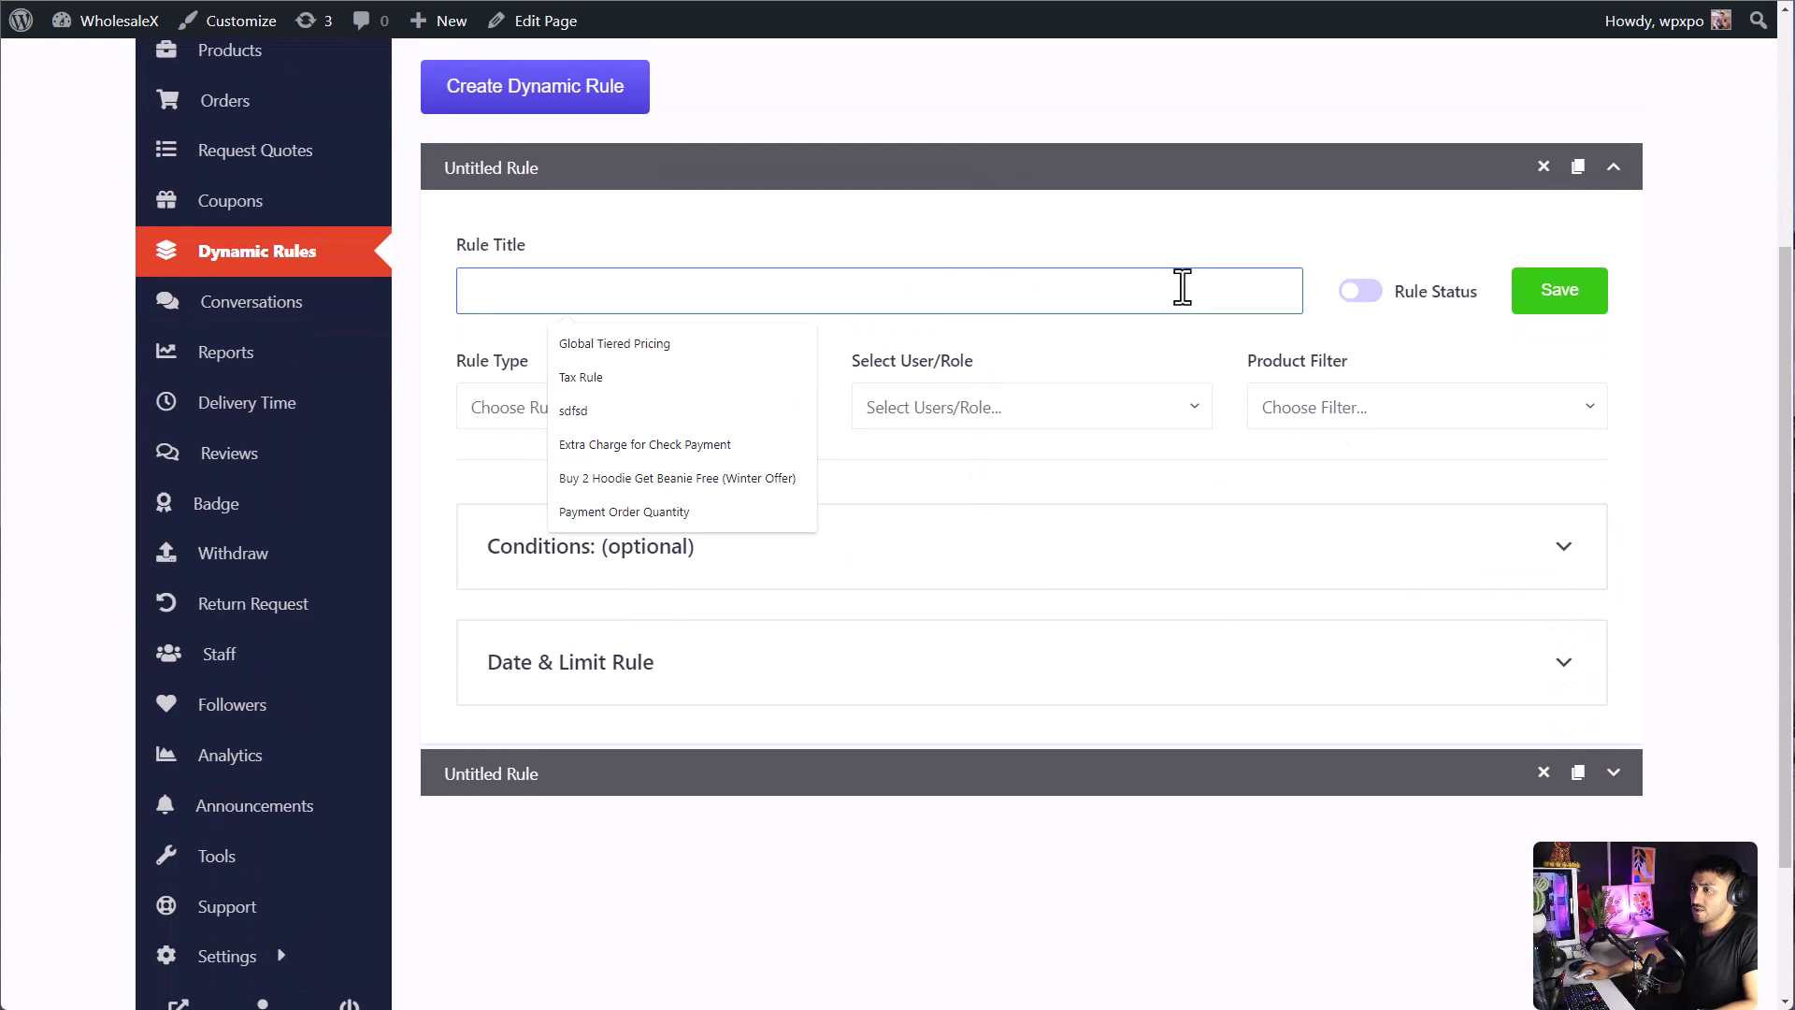
text(N)
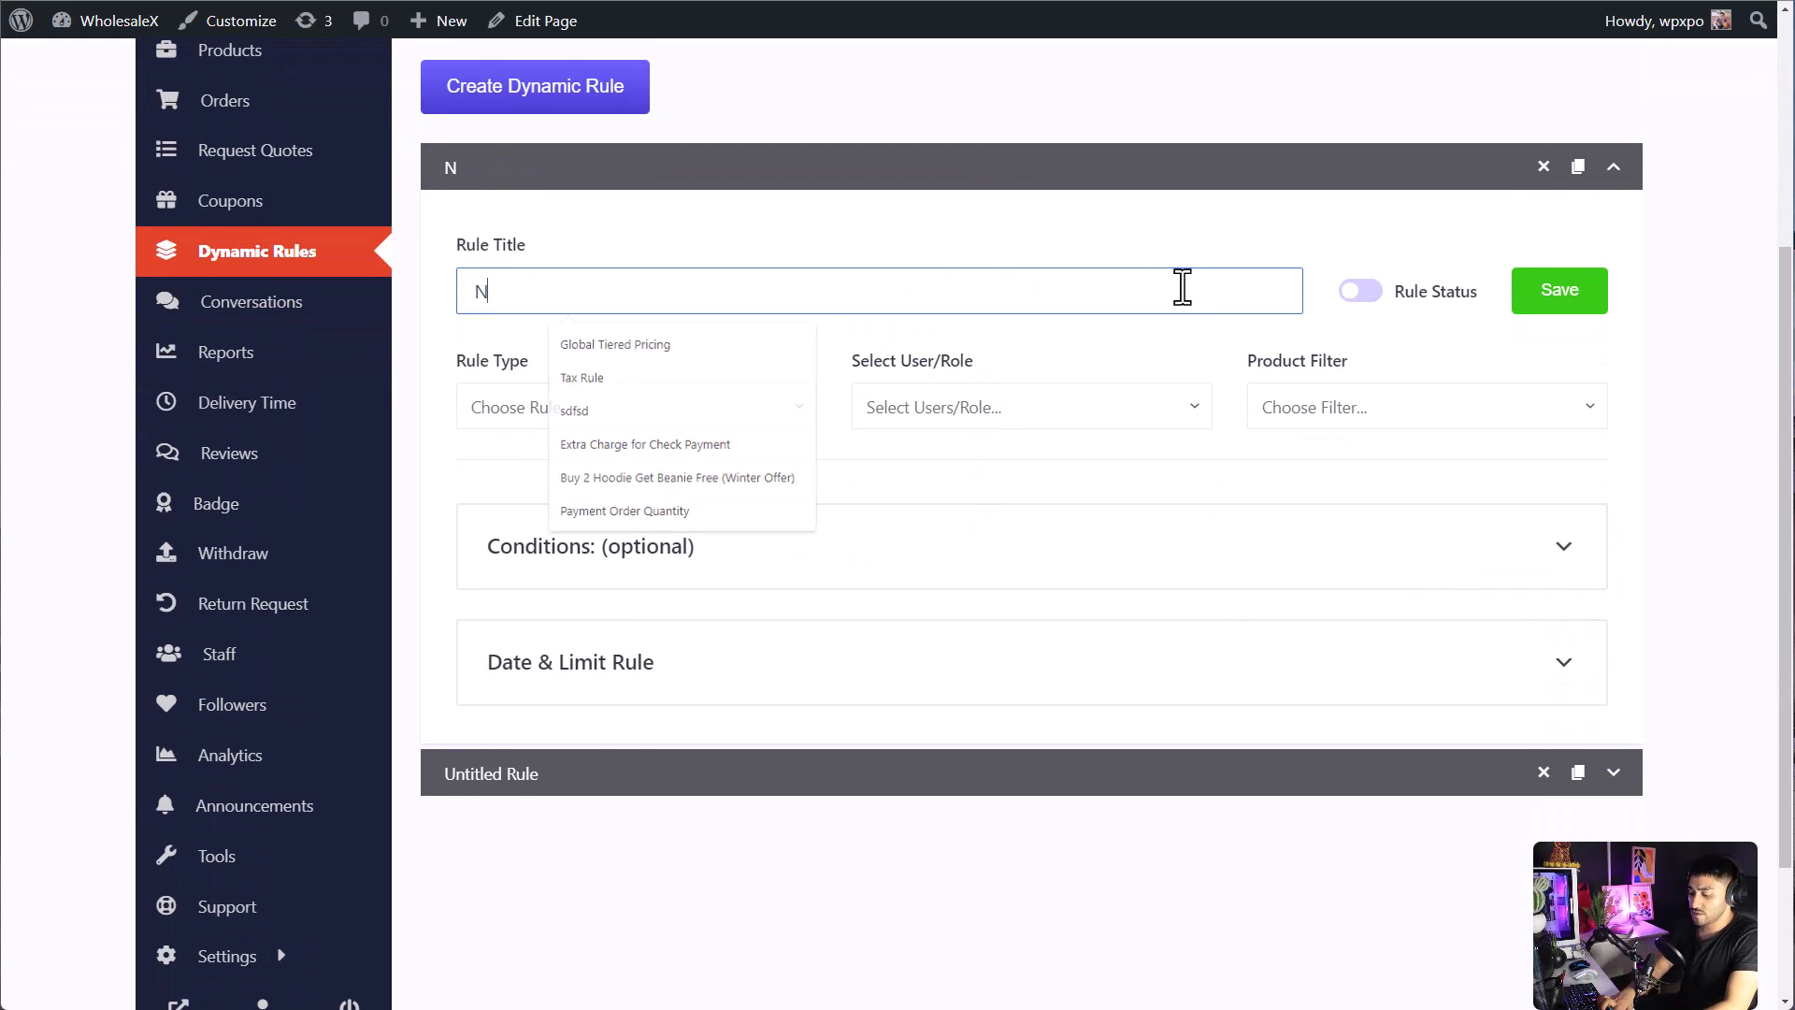
text(ew Discoun)
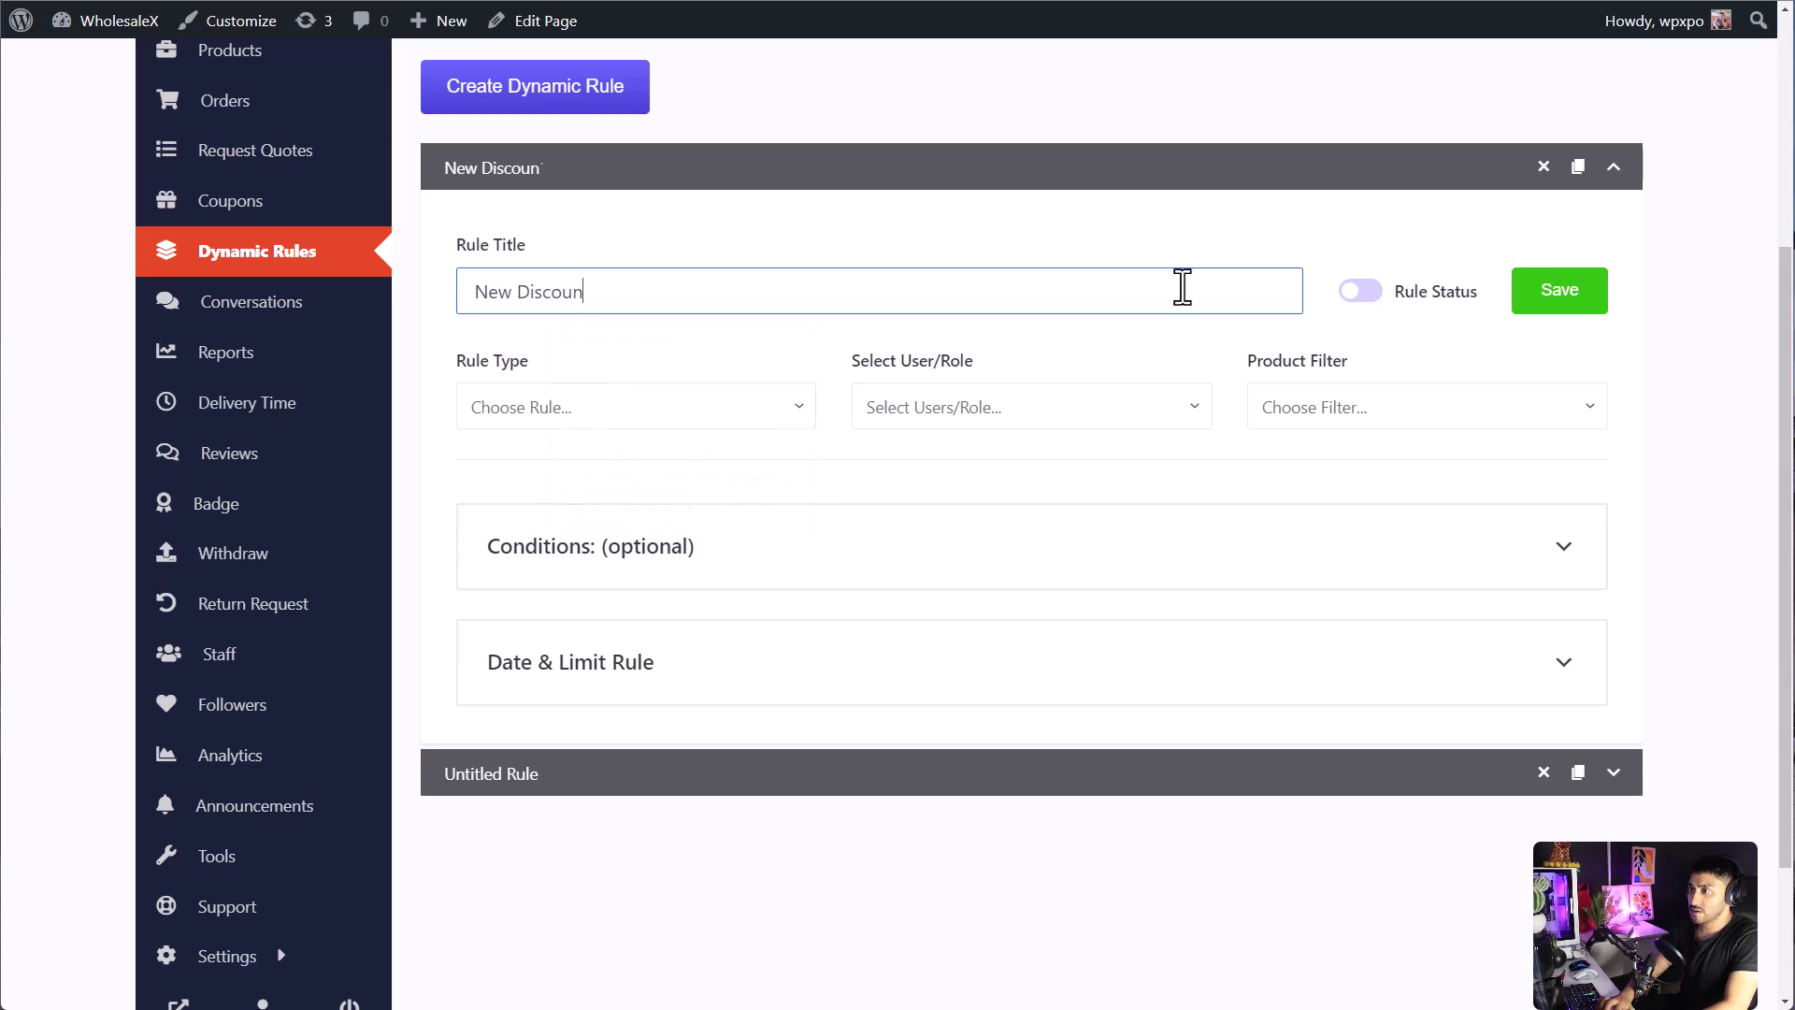
text(t)
Make it a Product Discount for All Users, filtered to products in a list.
click(681, 406)
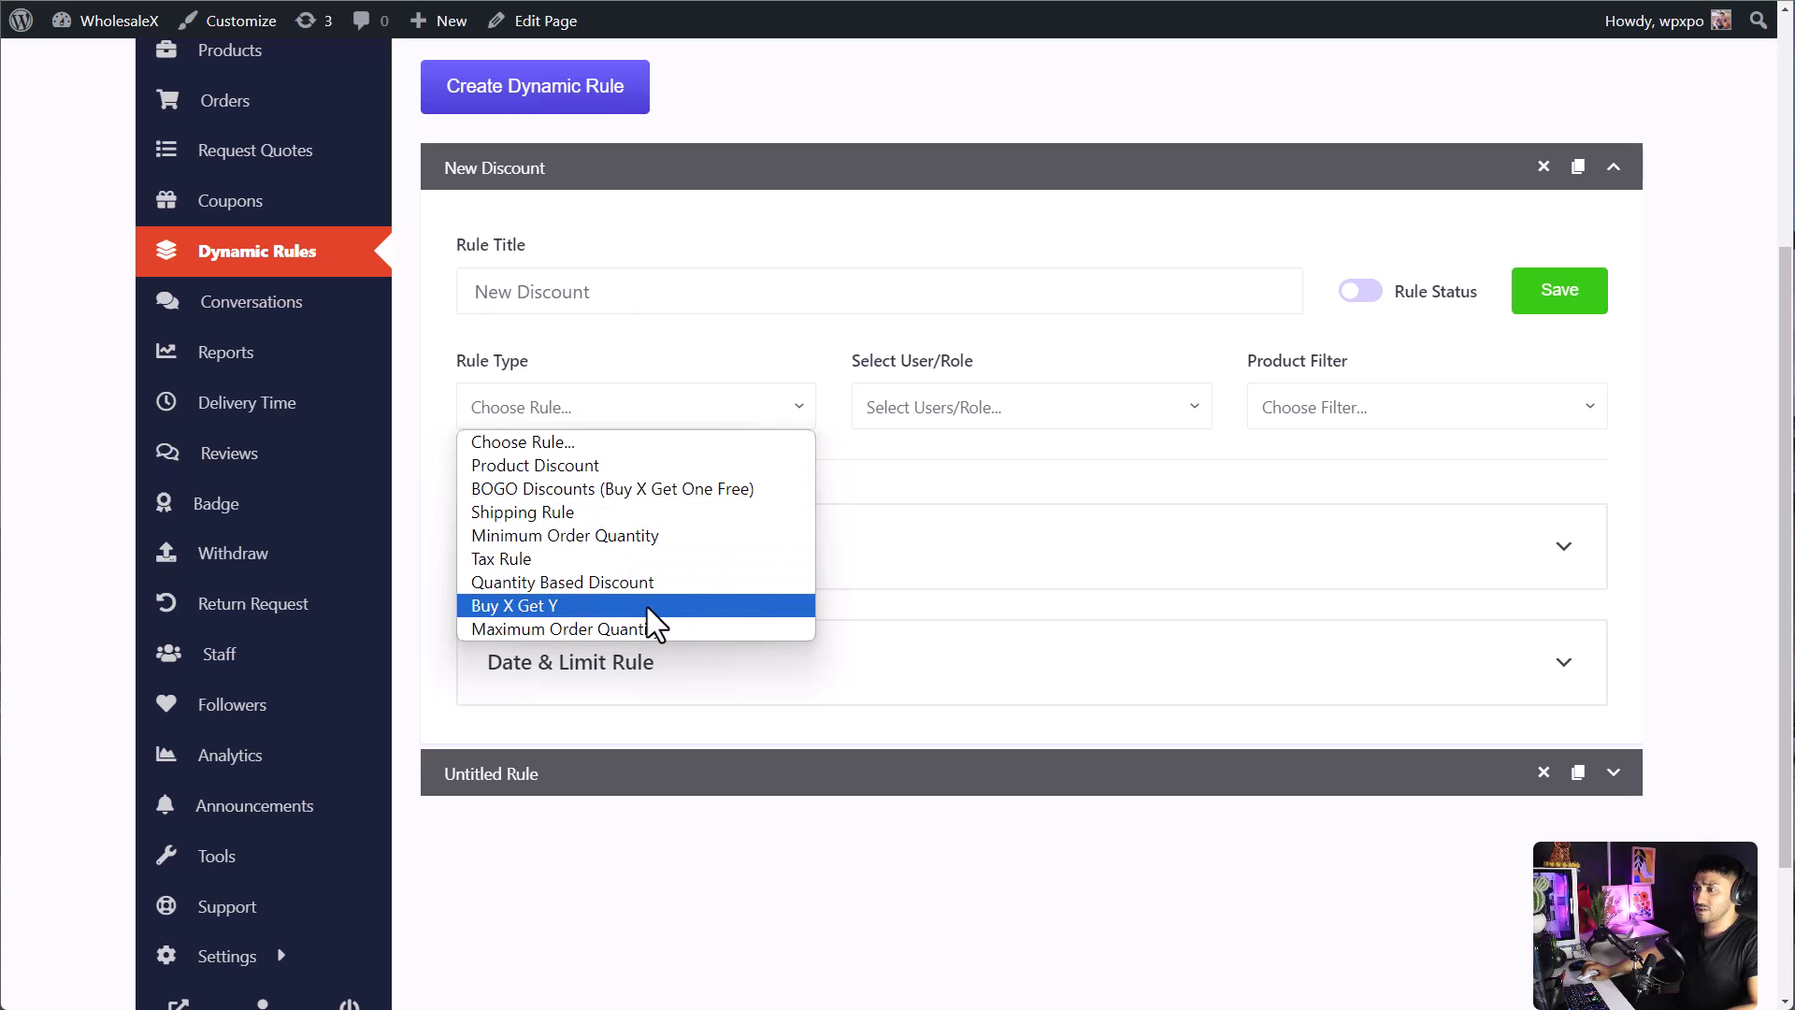
click(613, 468)
click(952, 421)
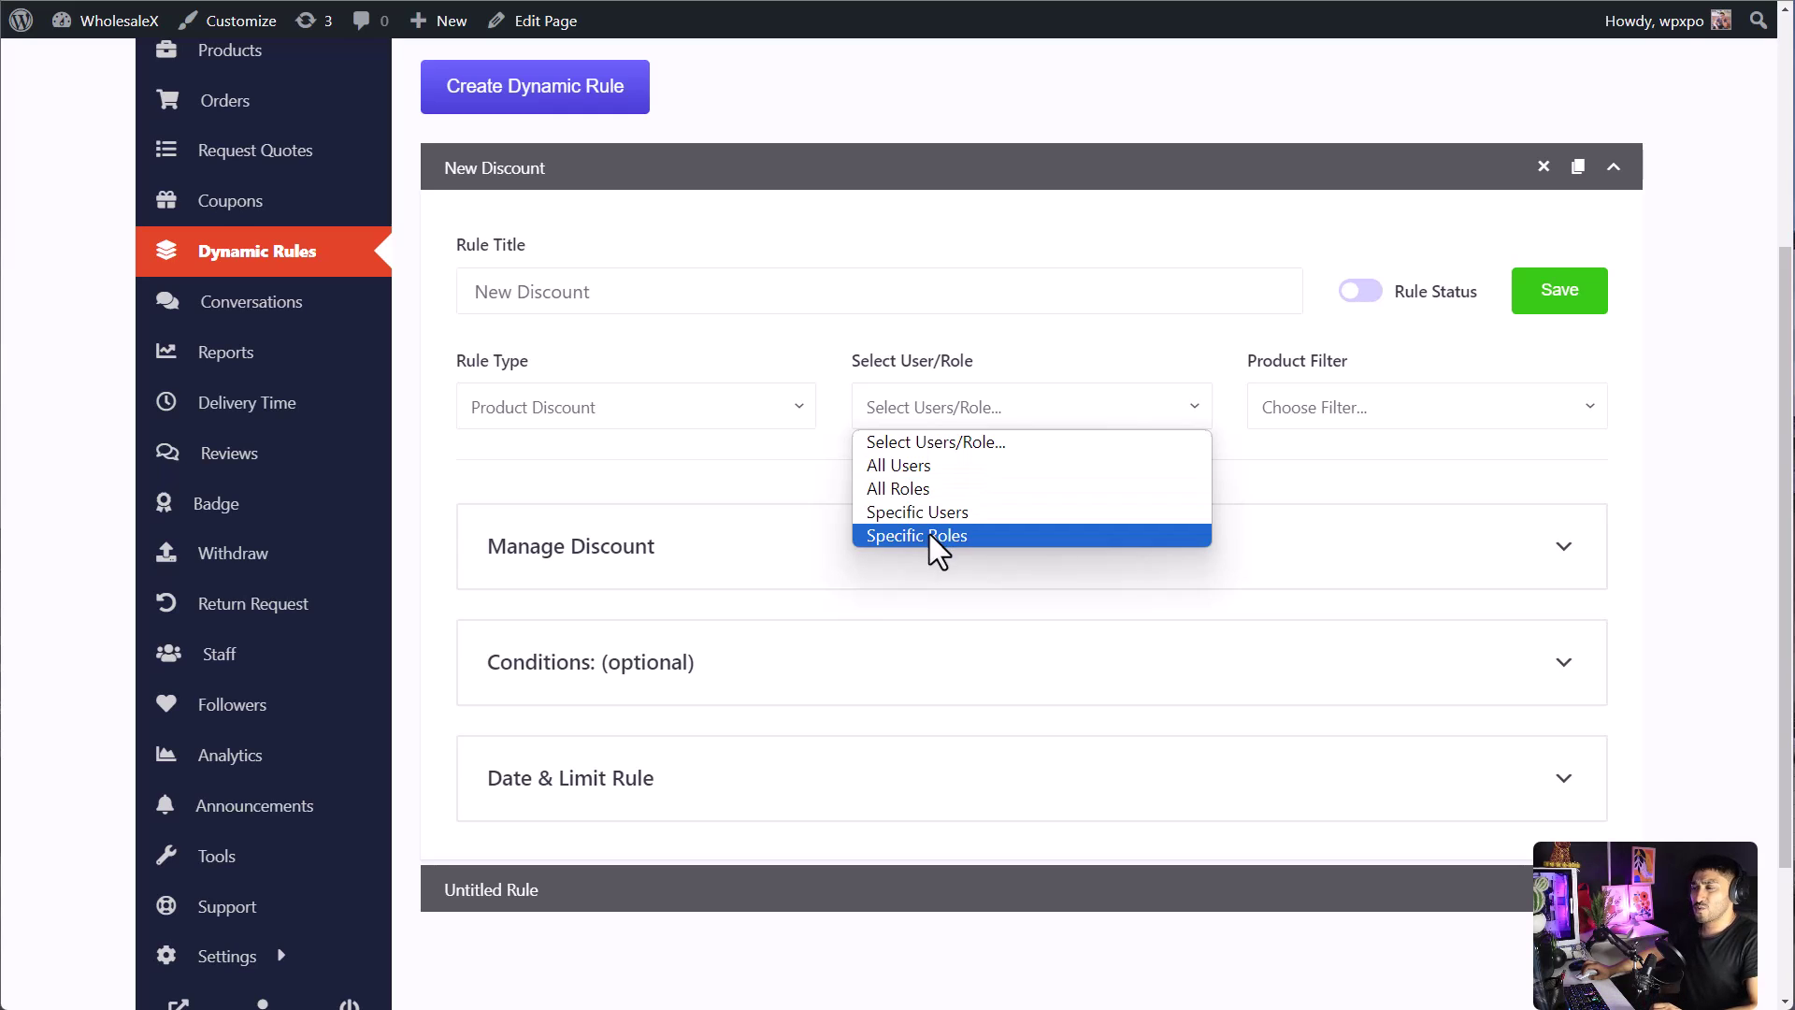
click(945, 465)
click(1314, 395)
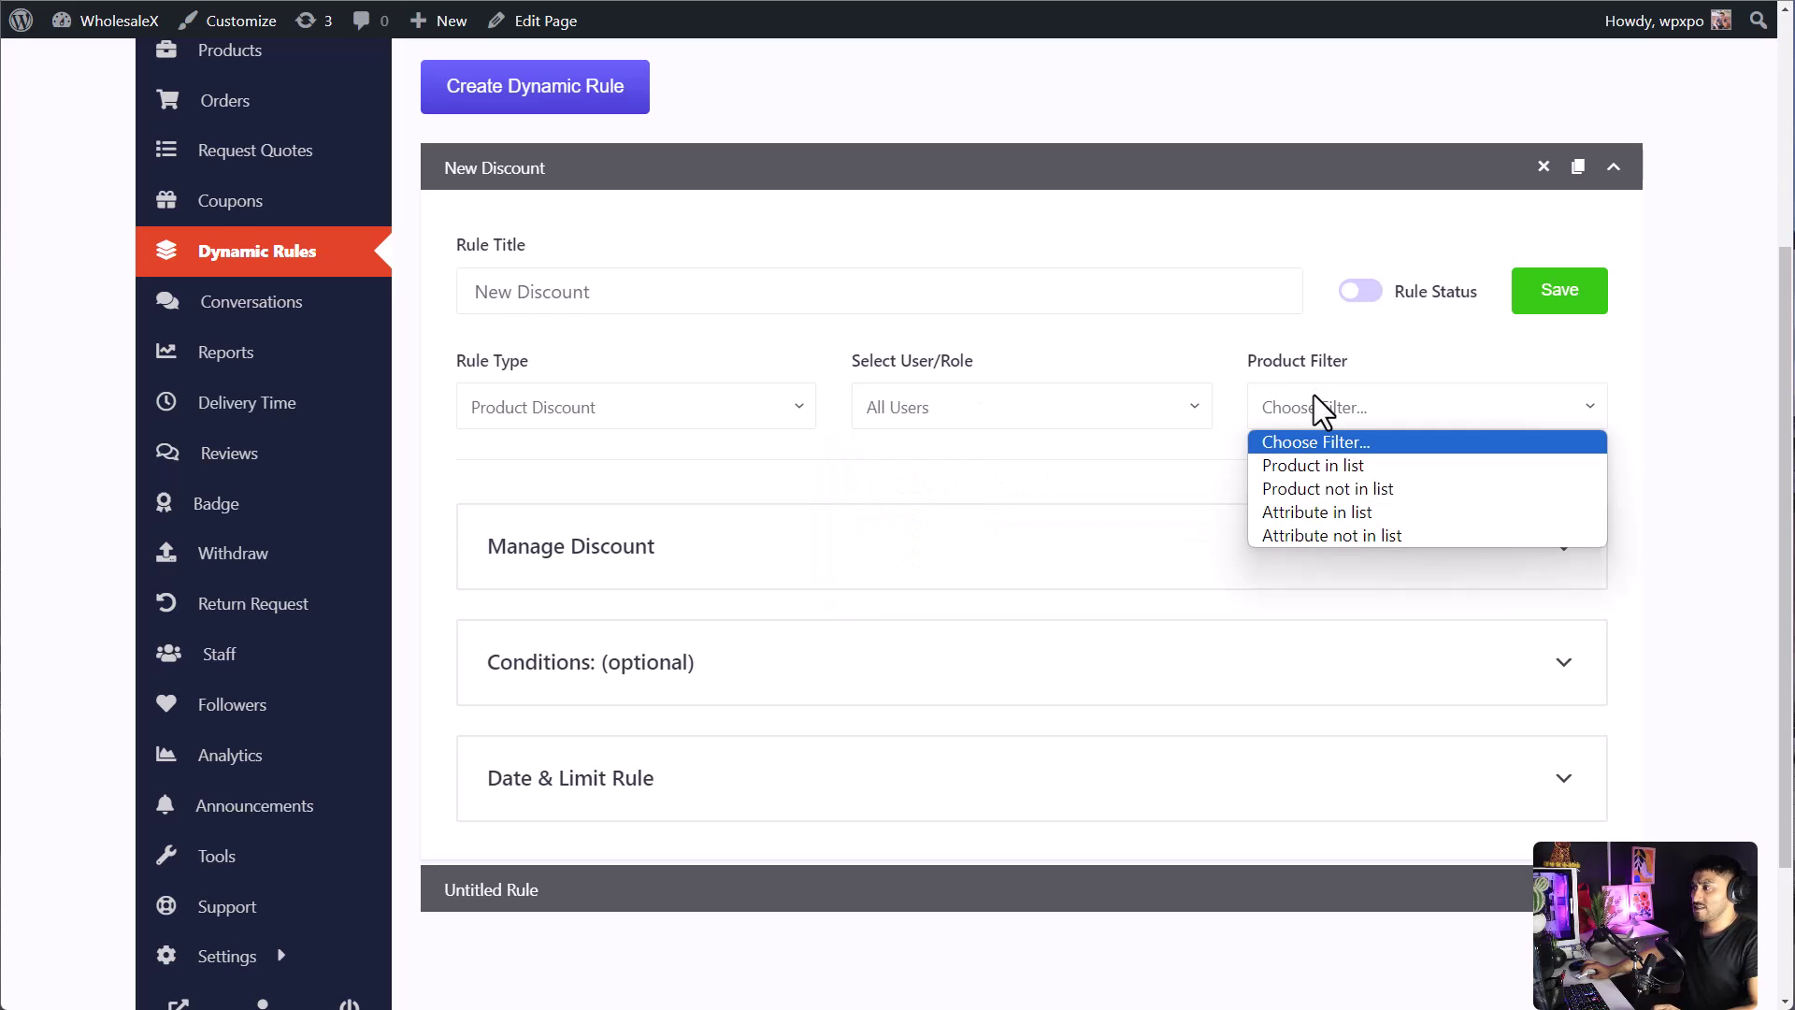
click(1334, 473)
Search 'hoodi' and add Modern Hoodie to the rule's product list.
click(591, 559)
text(hoo)
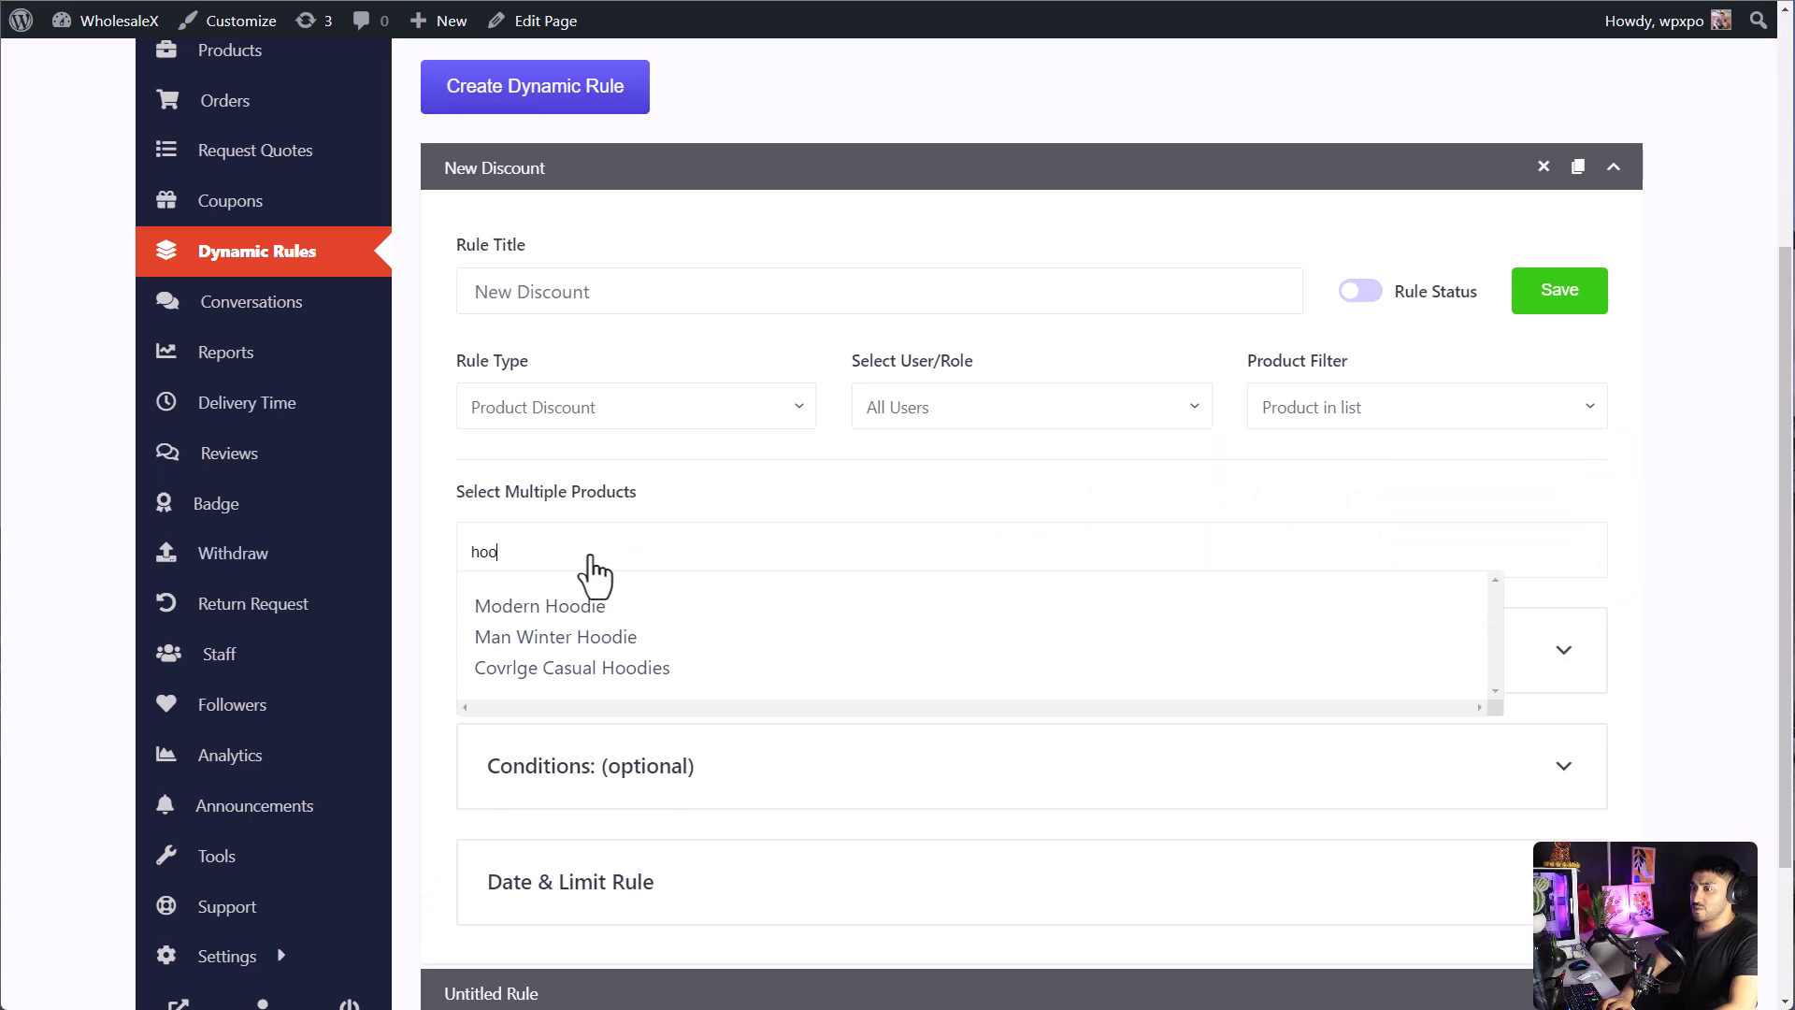
text(die)
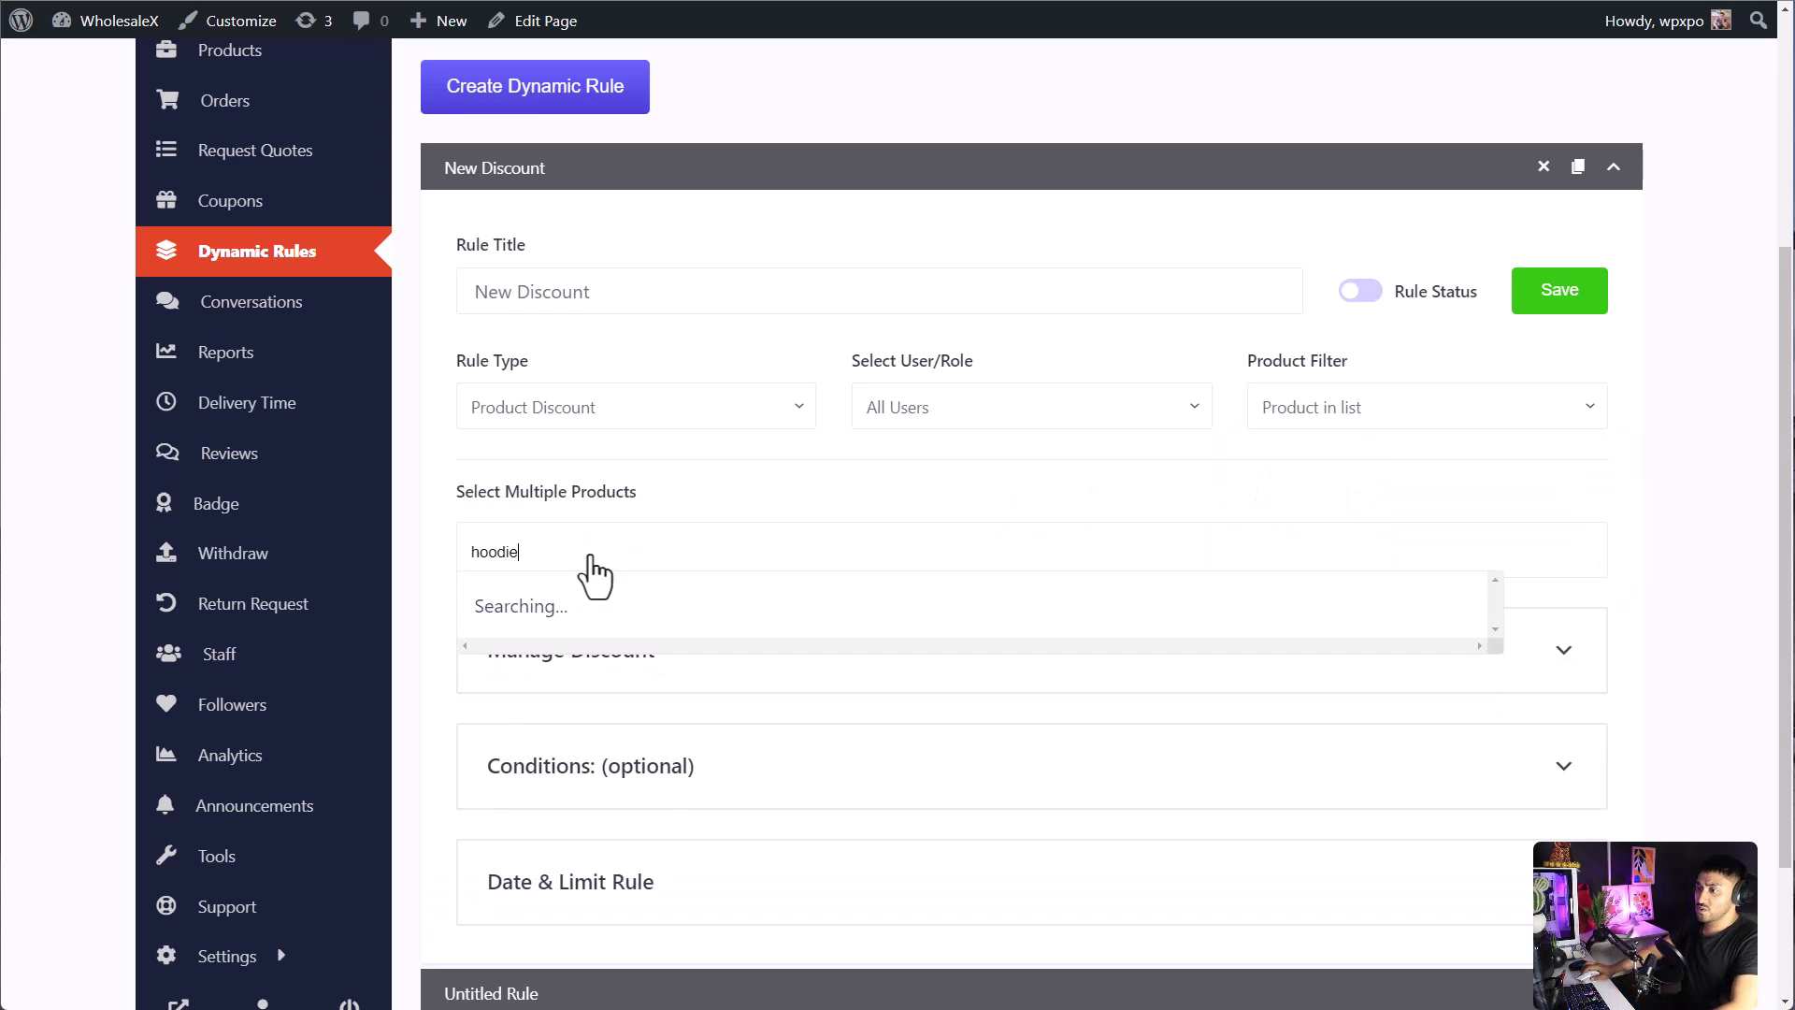
click(592, 614)
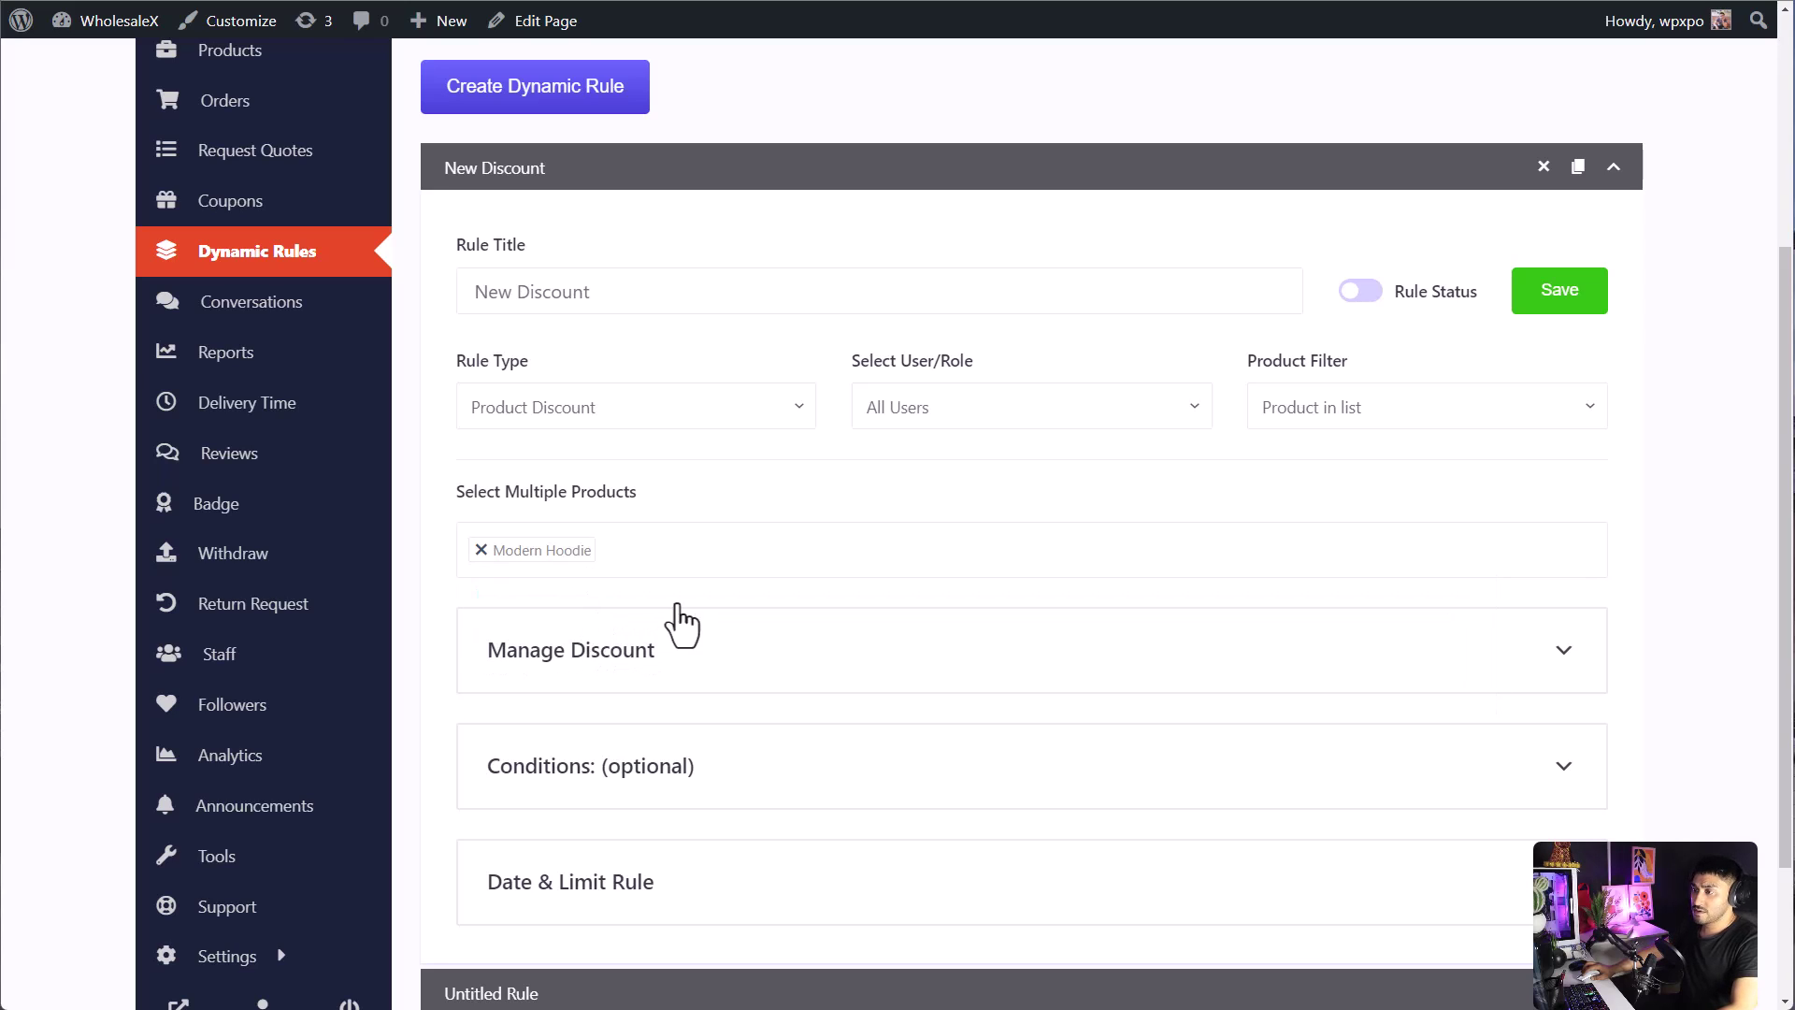
scroll(741, 654, down, 1)
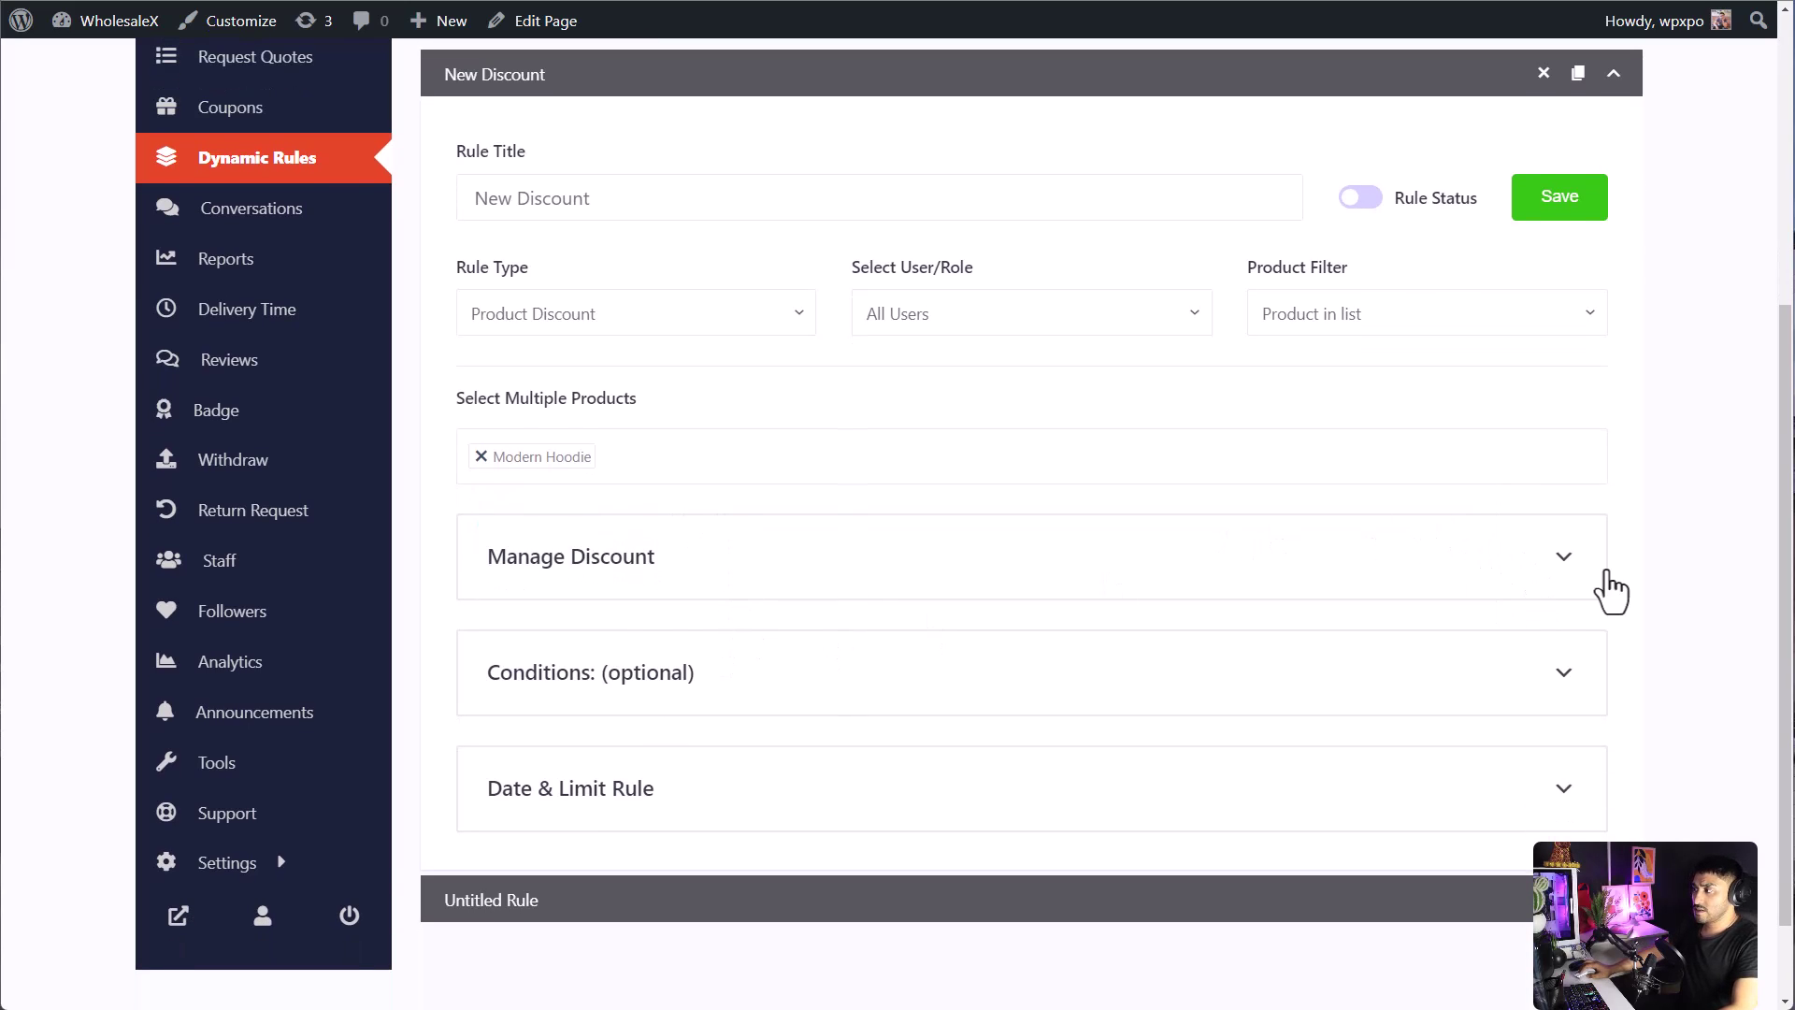
Set a 5 Percentage discount named 'New Discount'.
click(1559, 561)
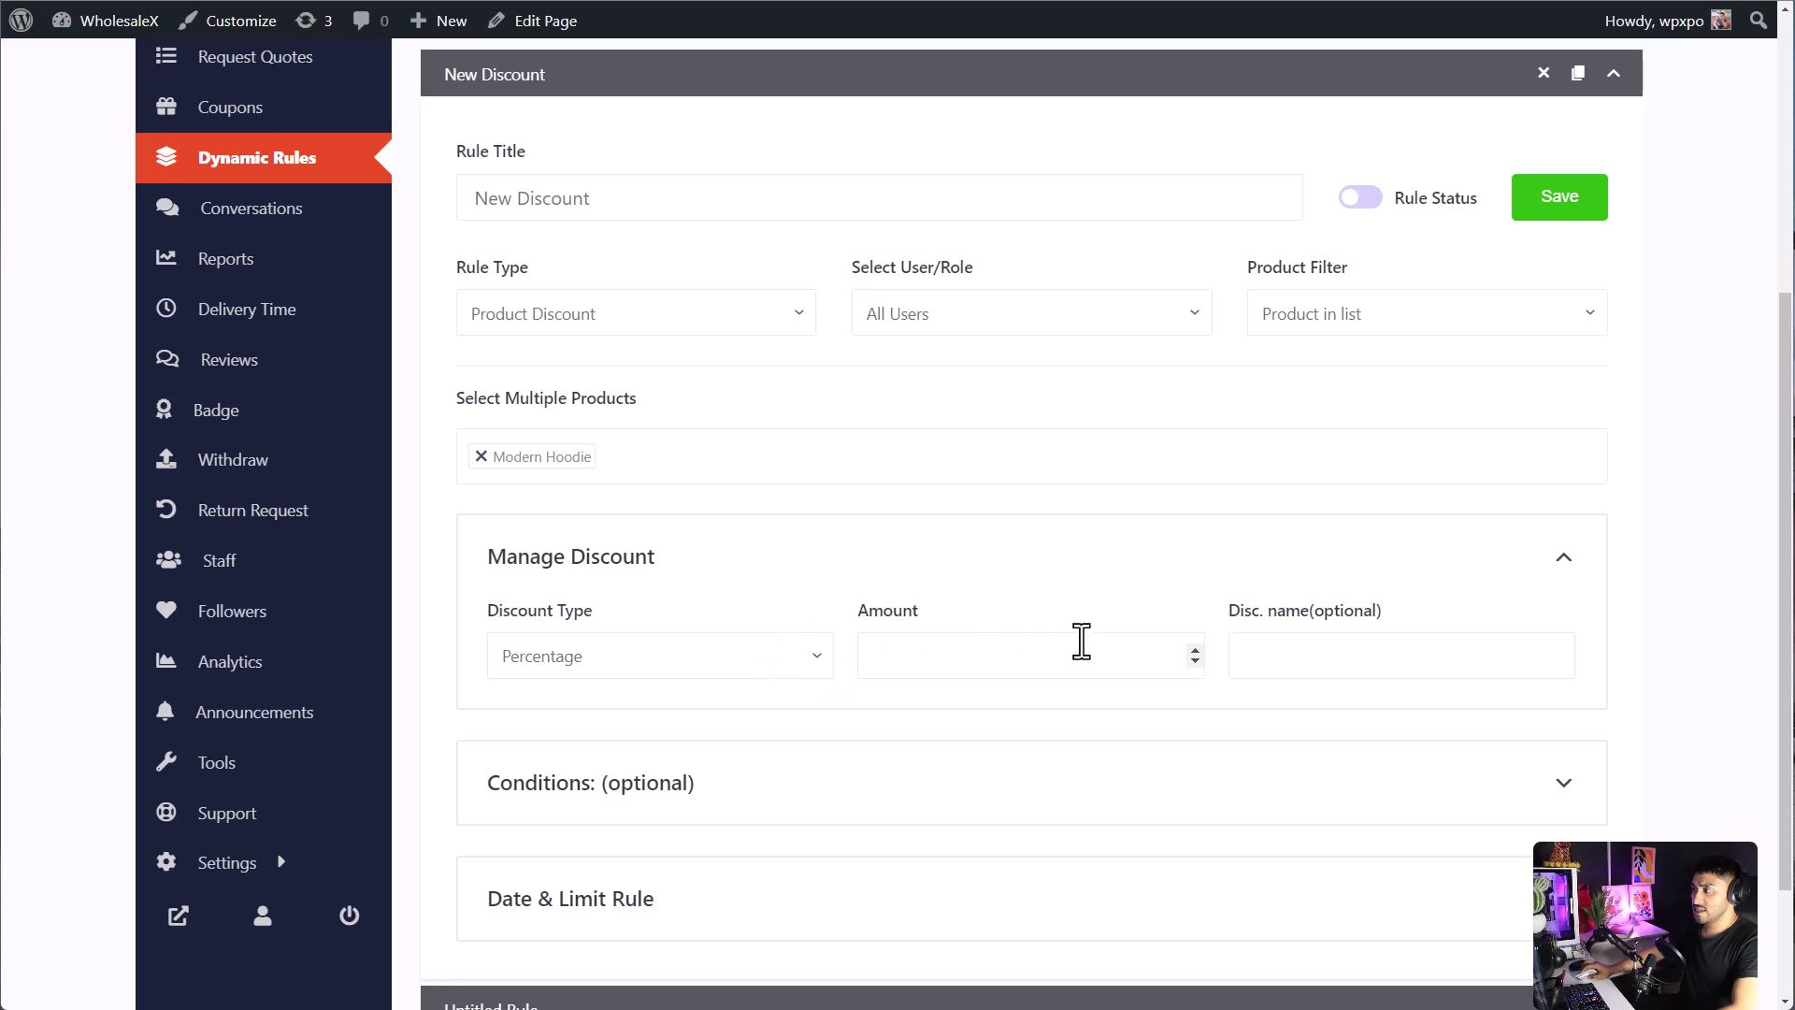
click(812, 658)
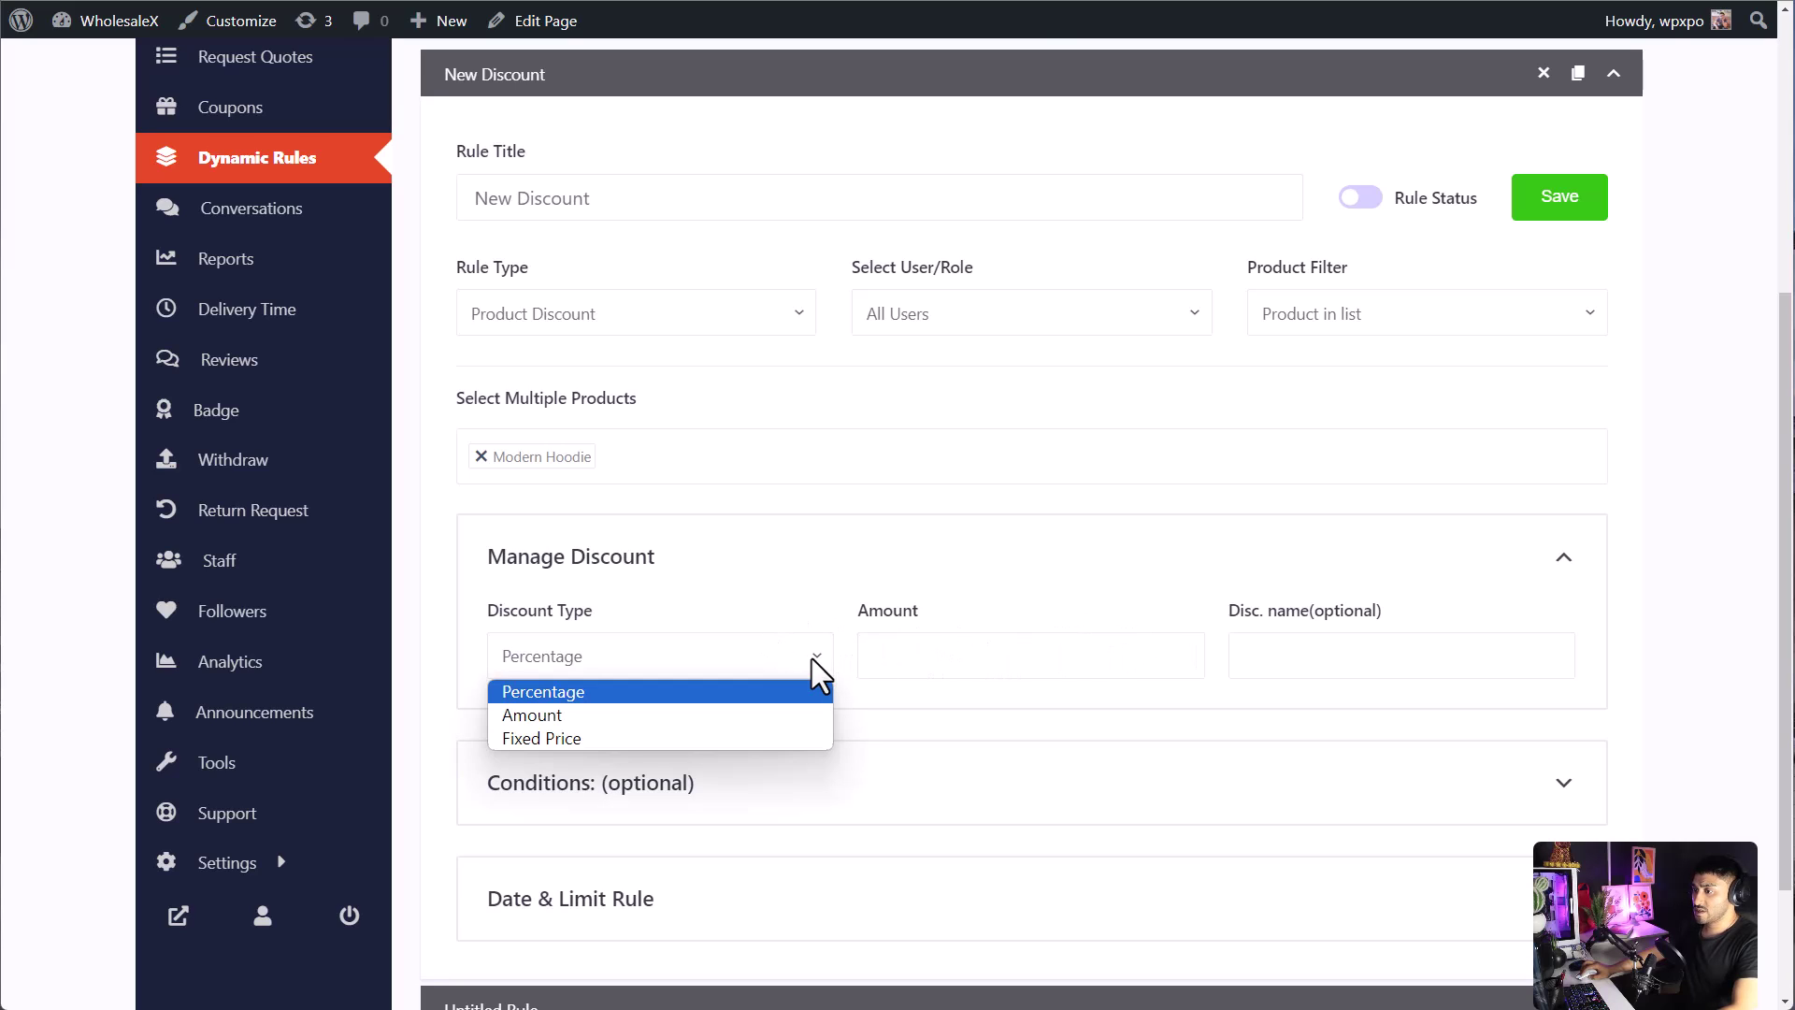
click(655, 698)
click(926, 663)
text(5)
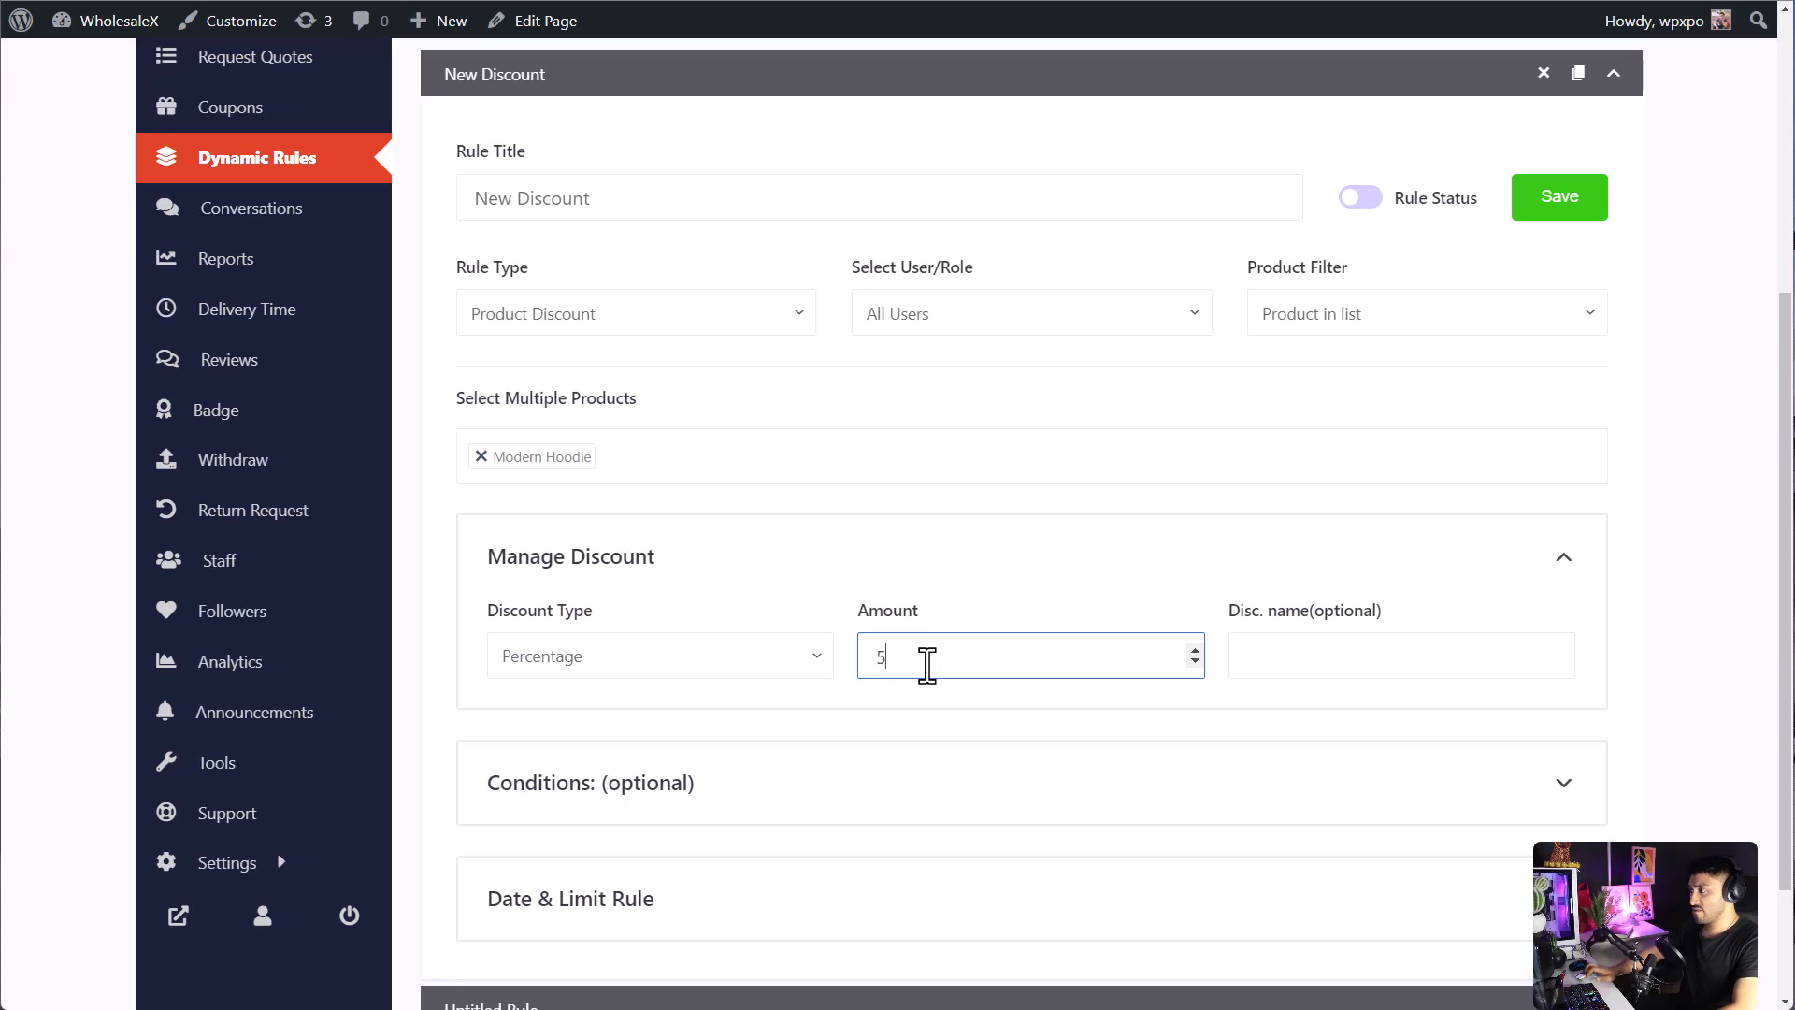
click(1356, 652)
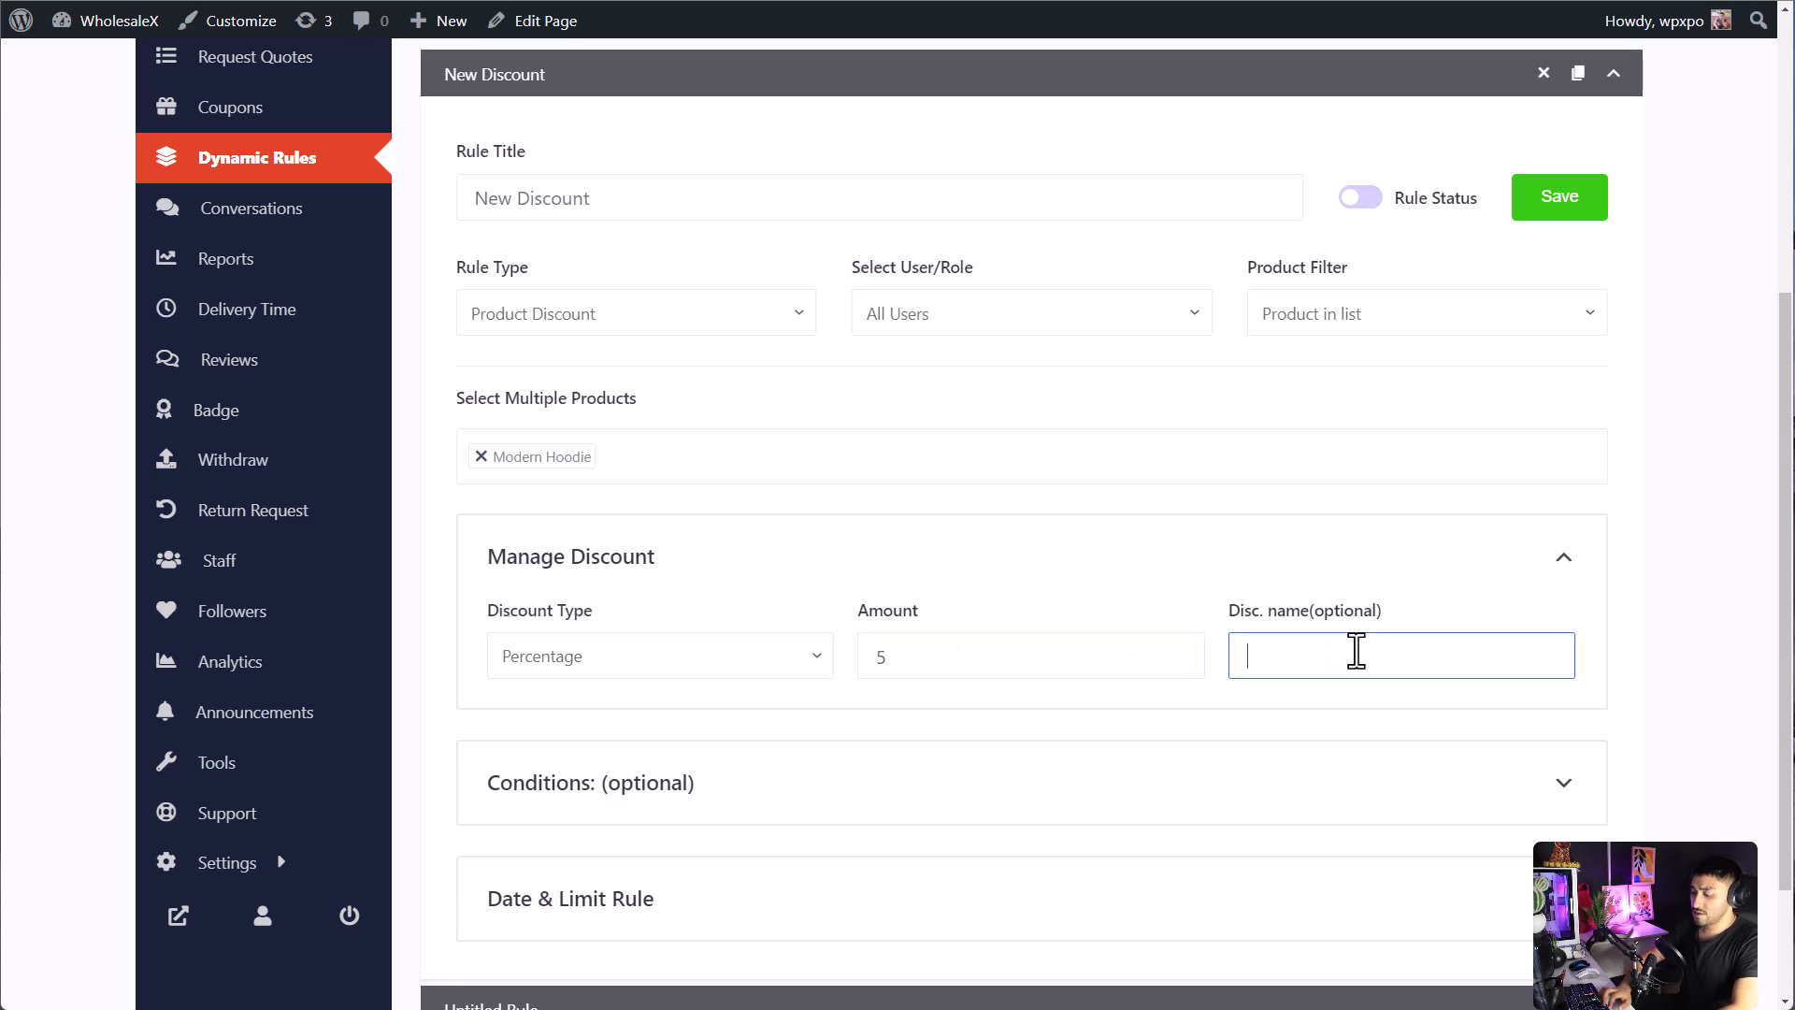
text(New Discount)
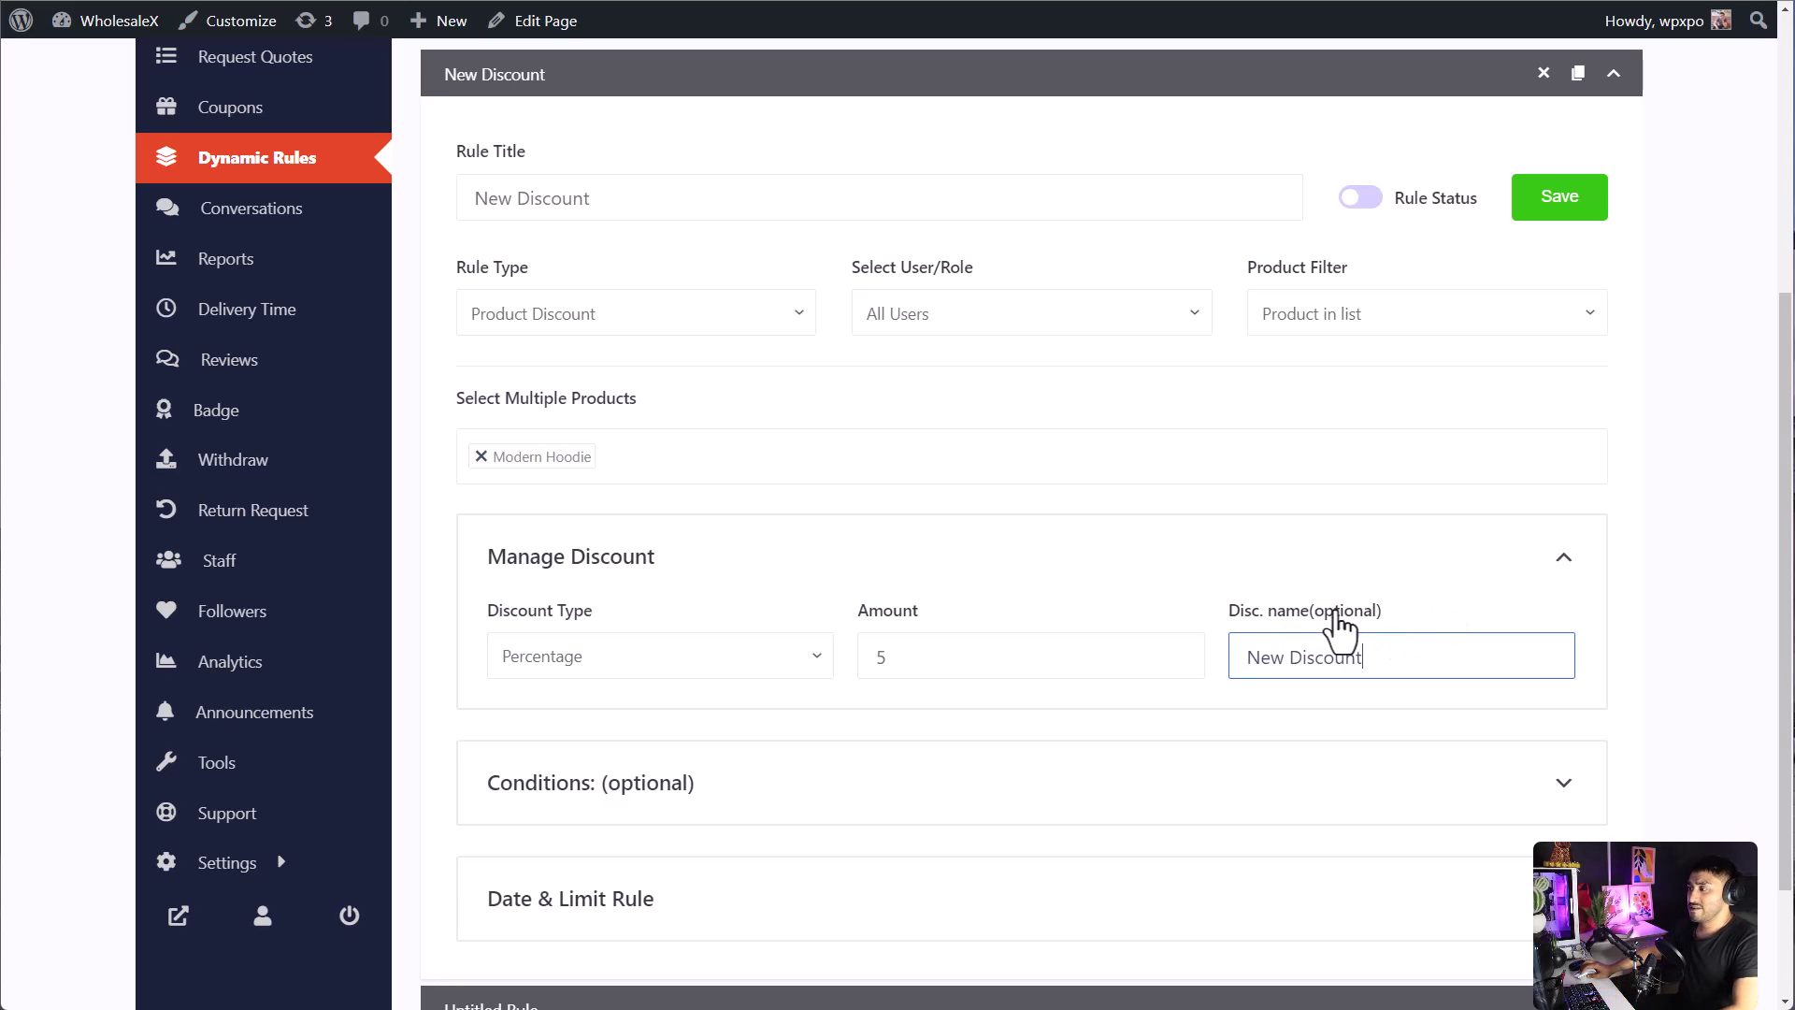
Review Conditions and Date & Limit settings, then turn the New Discount rule on and save it.
scroll(1483, 742, down, 2)
click(1505, 650)
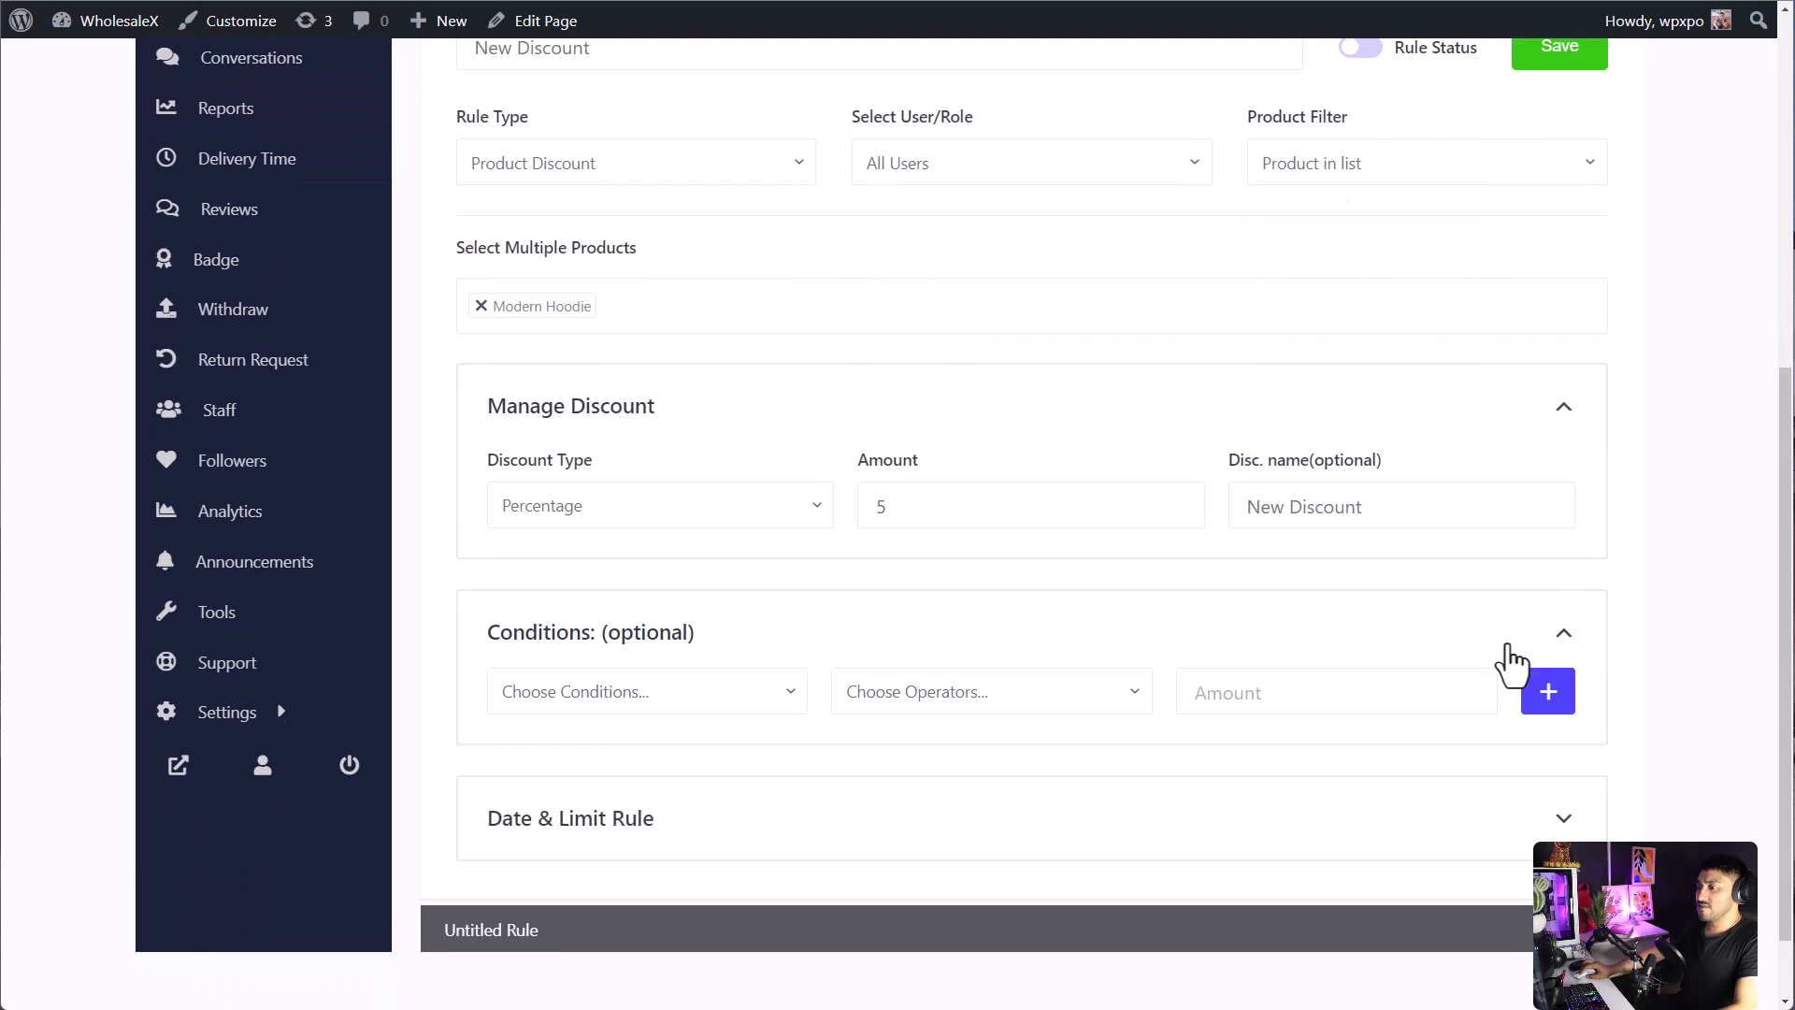
click(1346, 828)
scroll(1110, 850, down, 1)
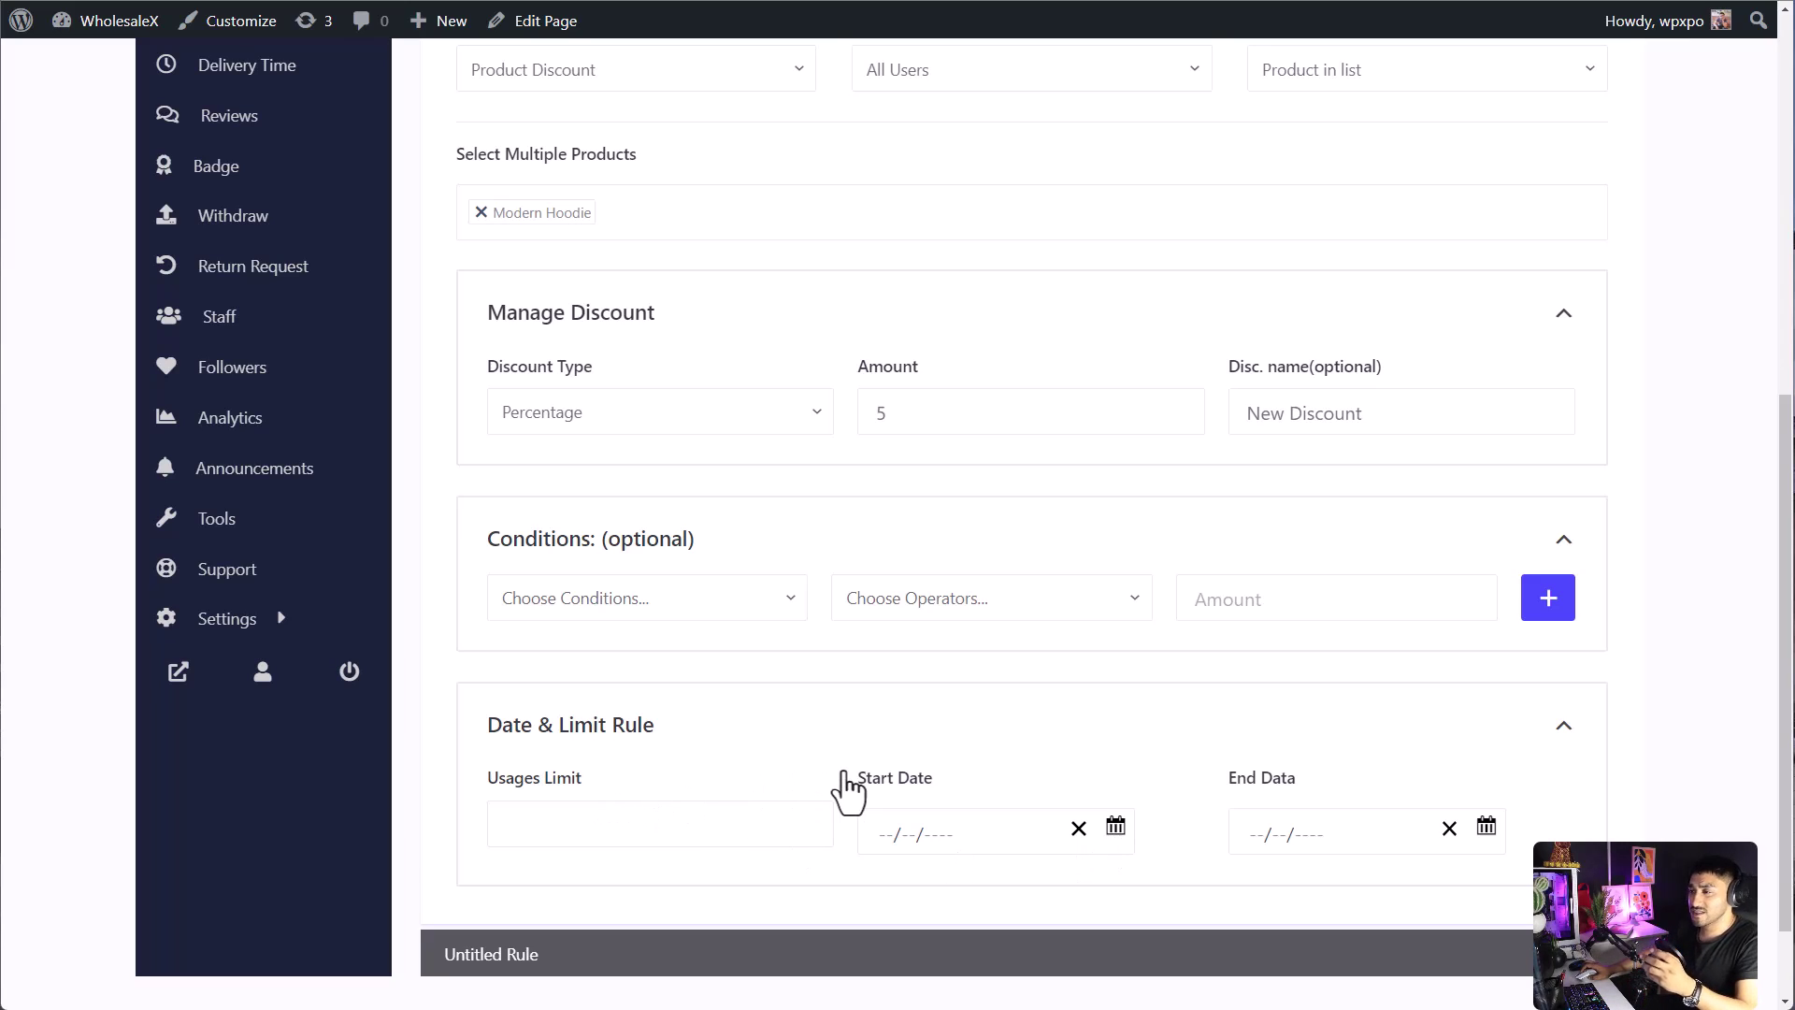
scroll(1150, 748, up, 2)
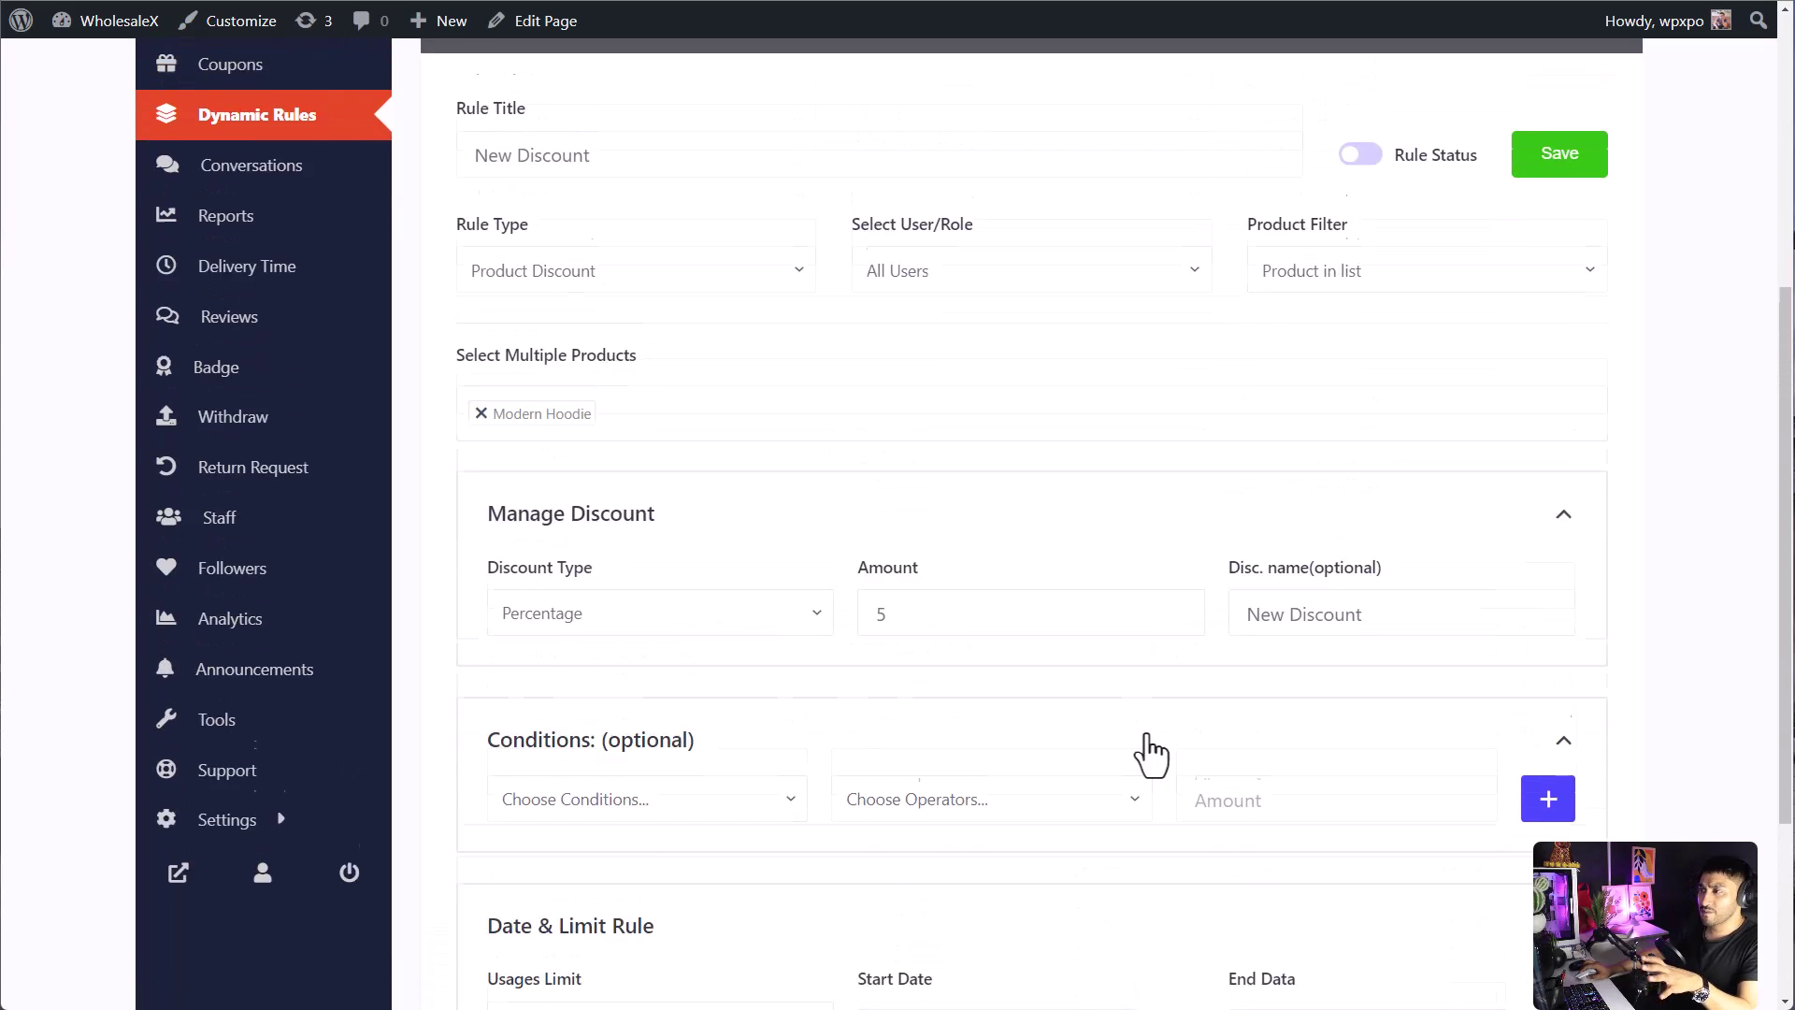
scroll(1150, 748, up, 4)
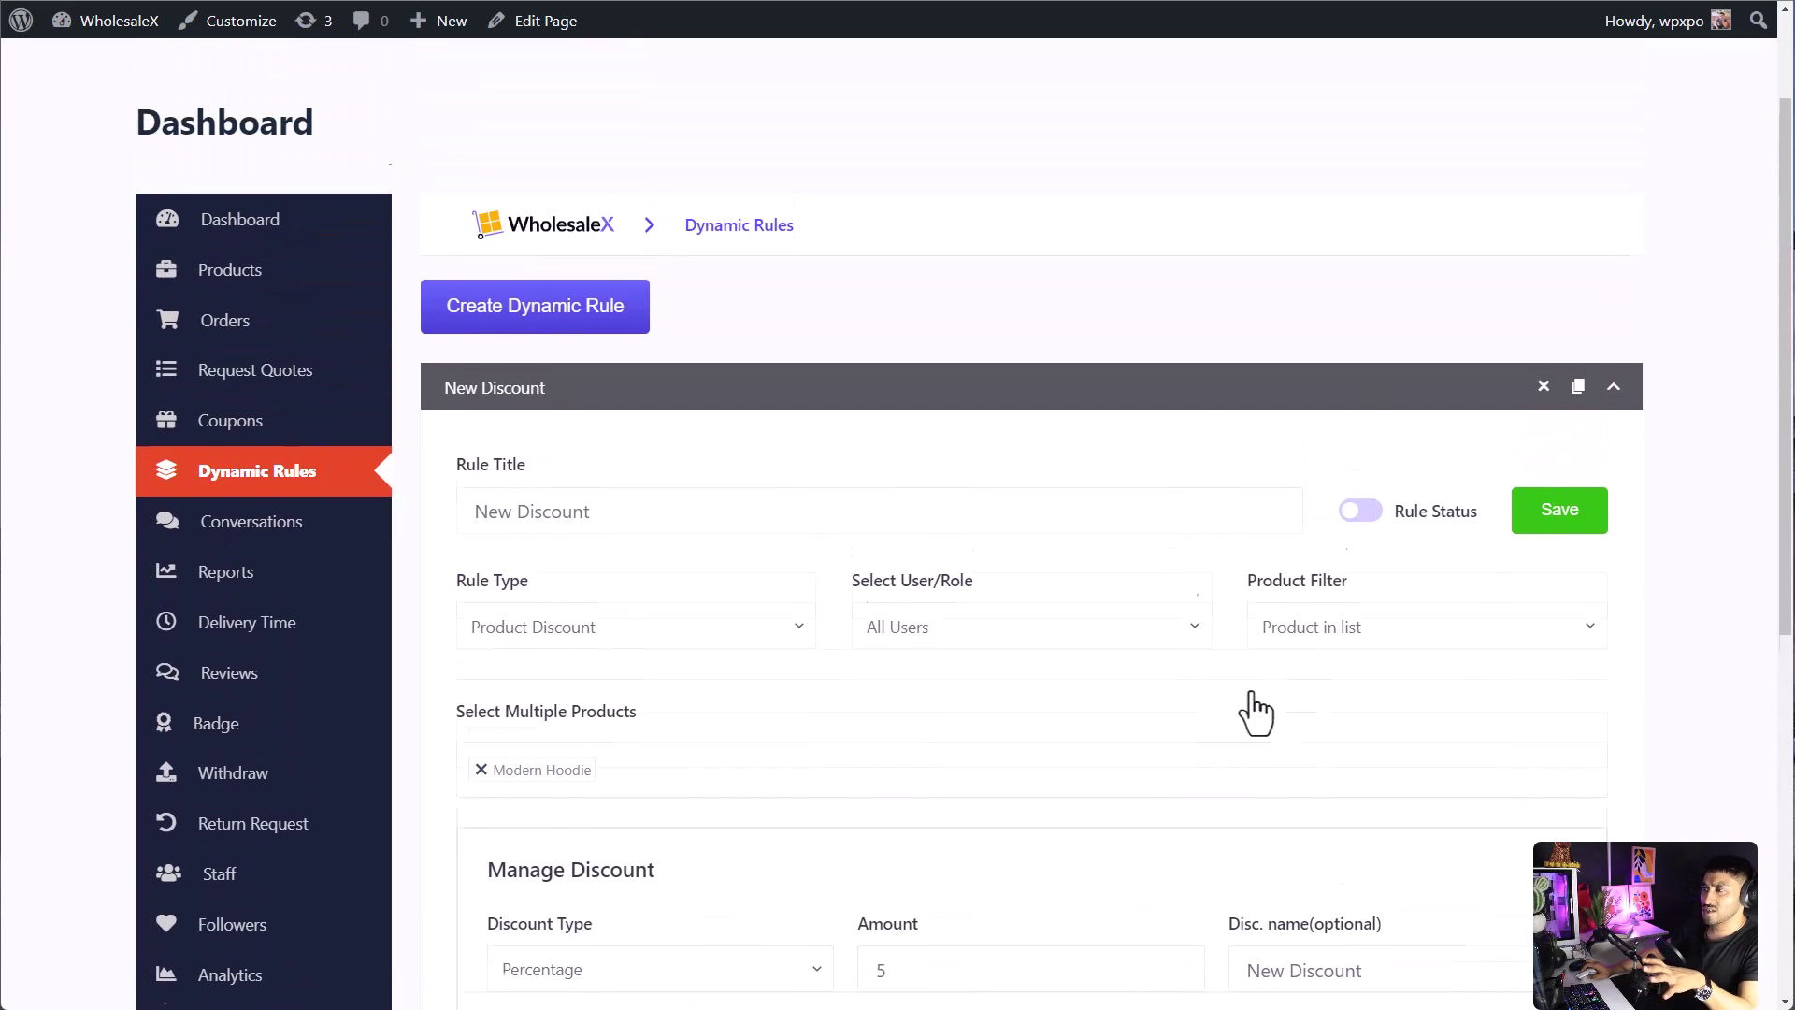
click(1365, 520)
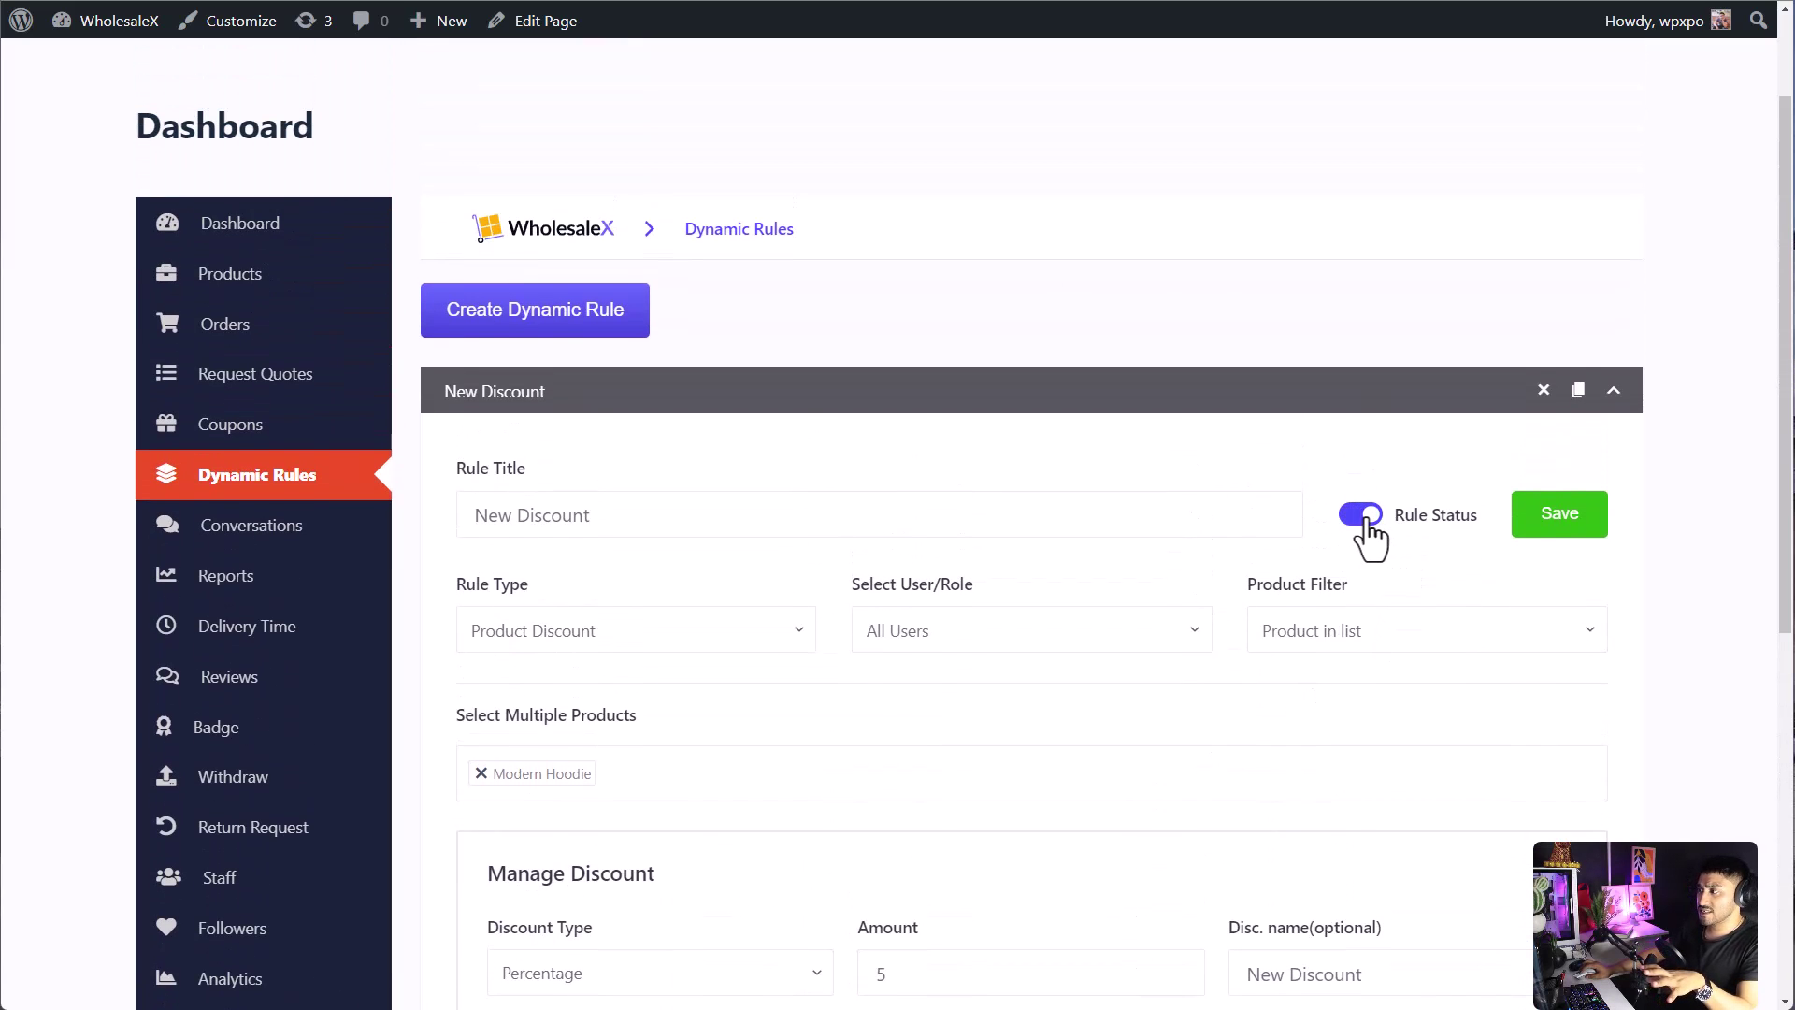
click(1547, 520)
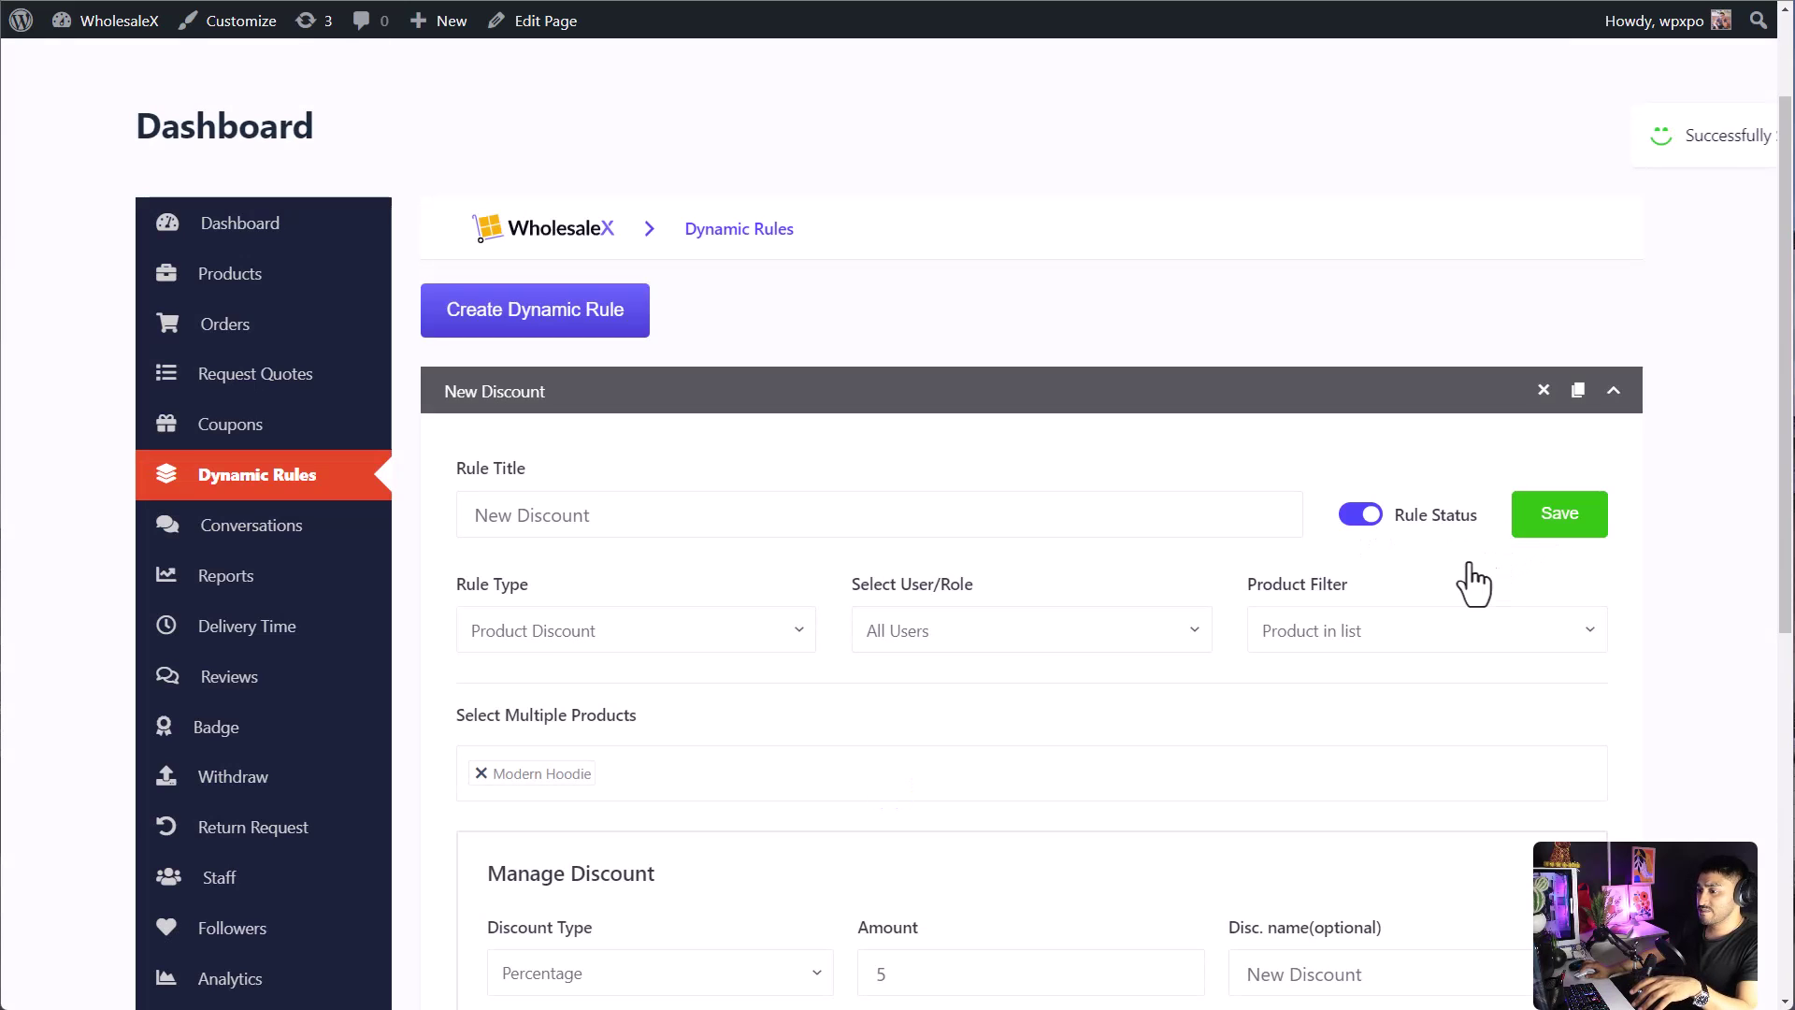
scroll(1477, 561, down, 3)
On the Modern Hoodie page, highlight the struck-through $56.00 price and the $53.20 wholesale price.
click(1354, 229)
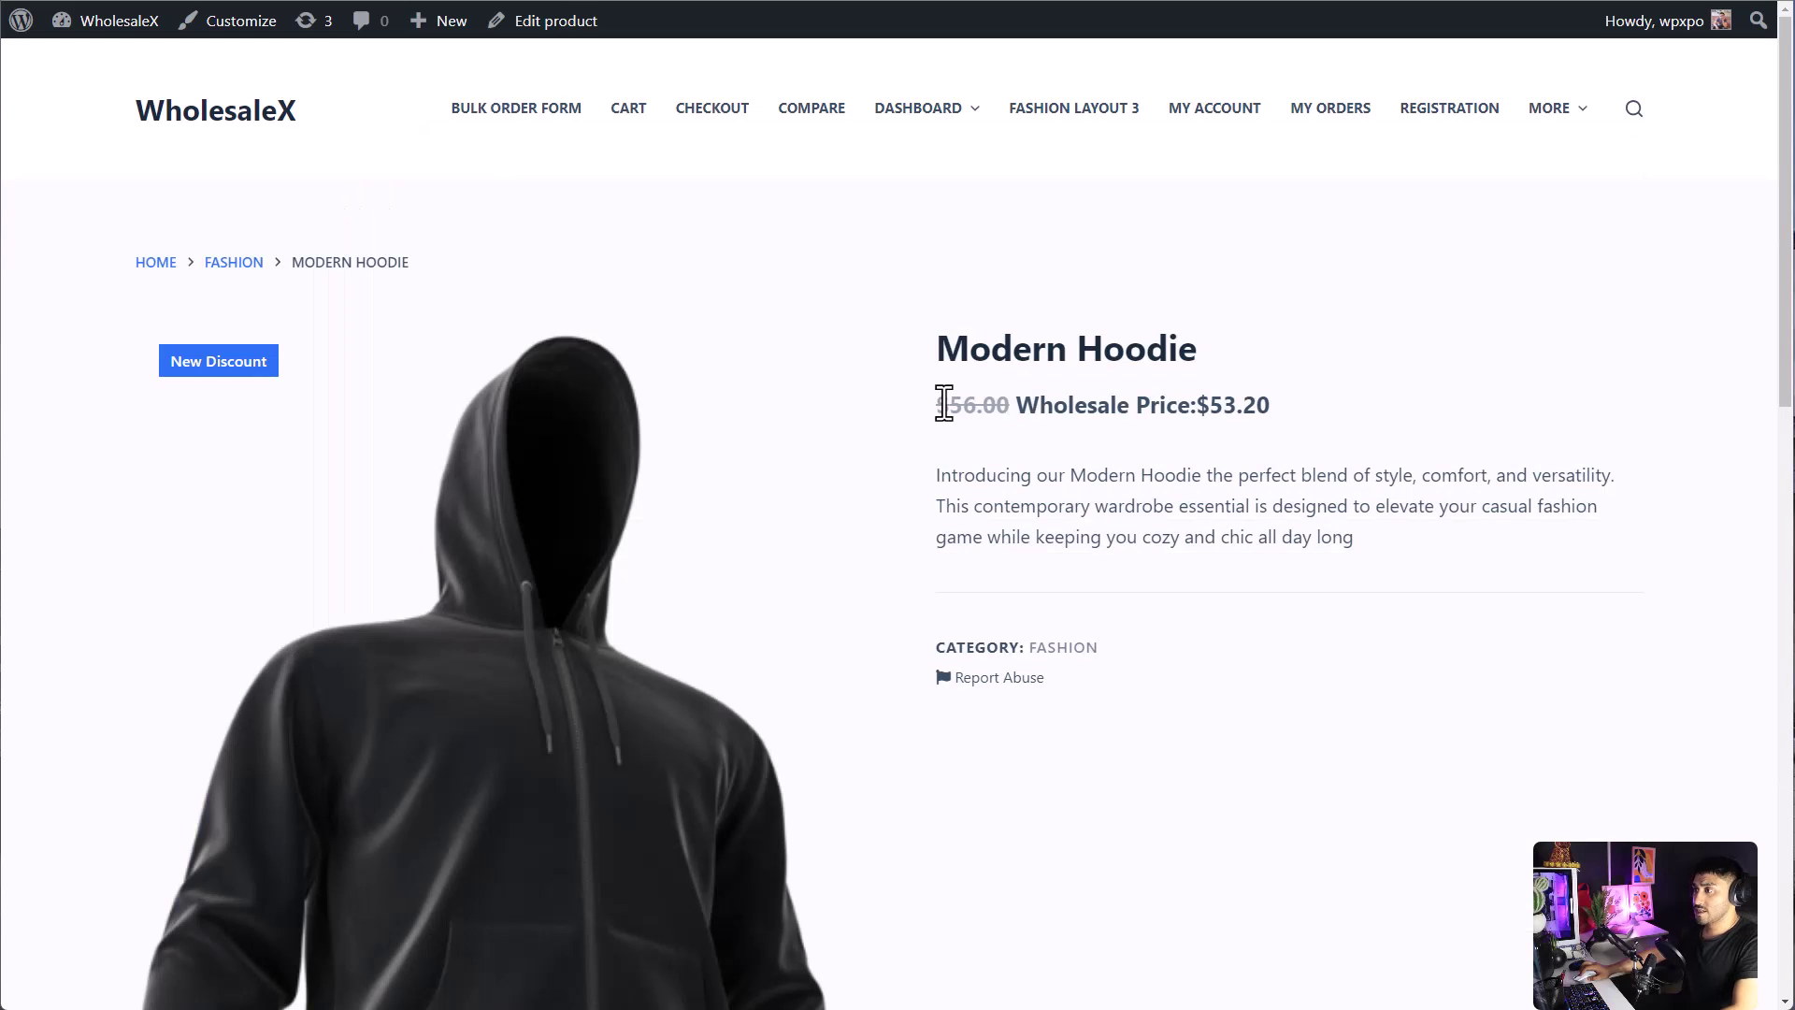
drag(938, 405, 1012, 407)
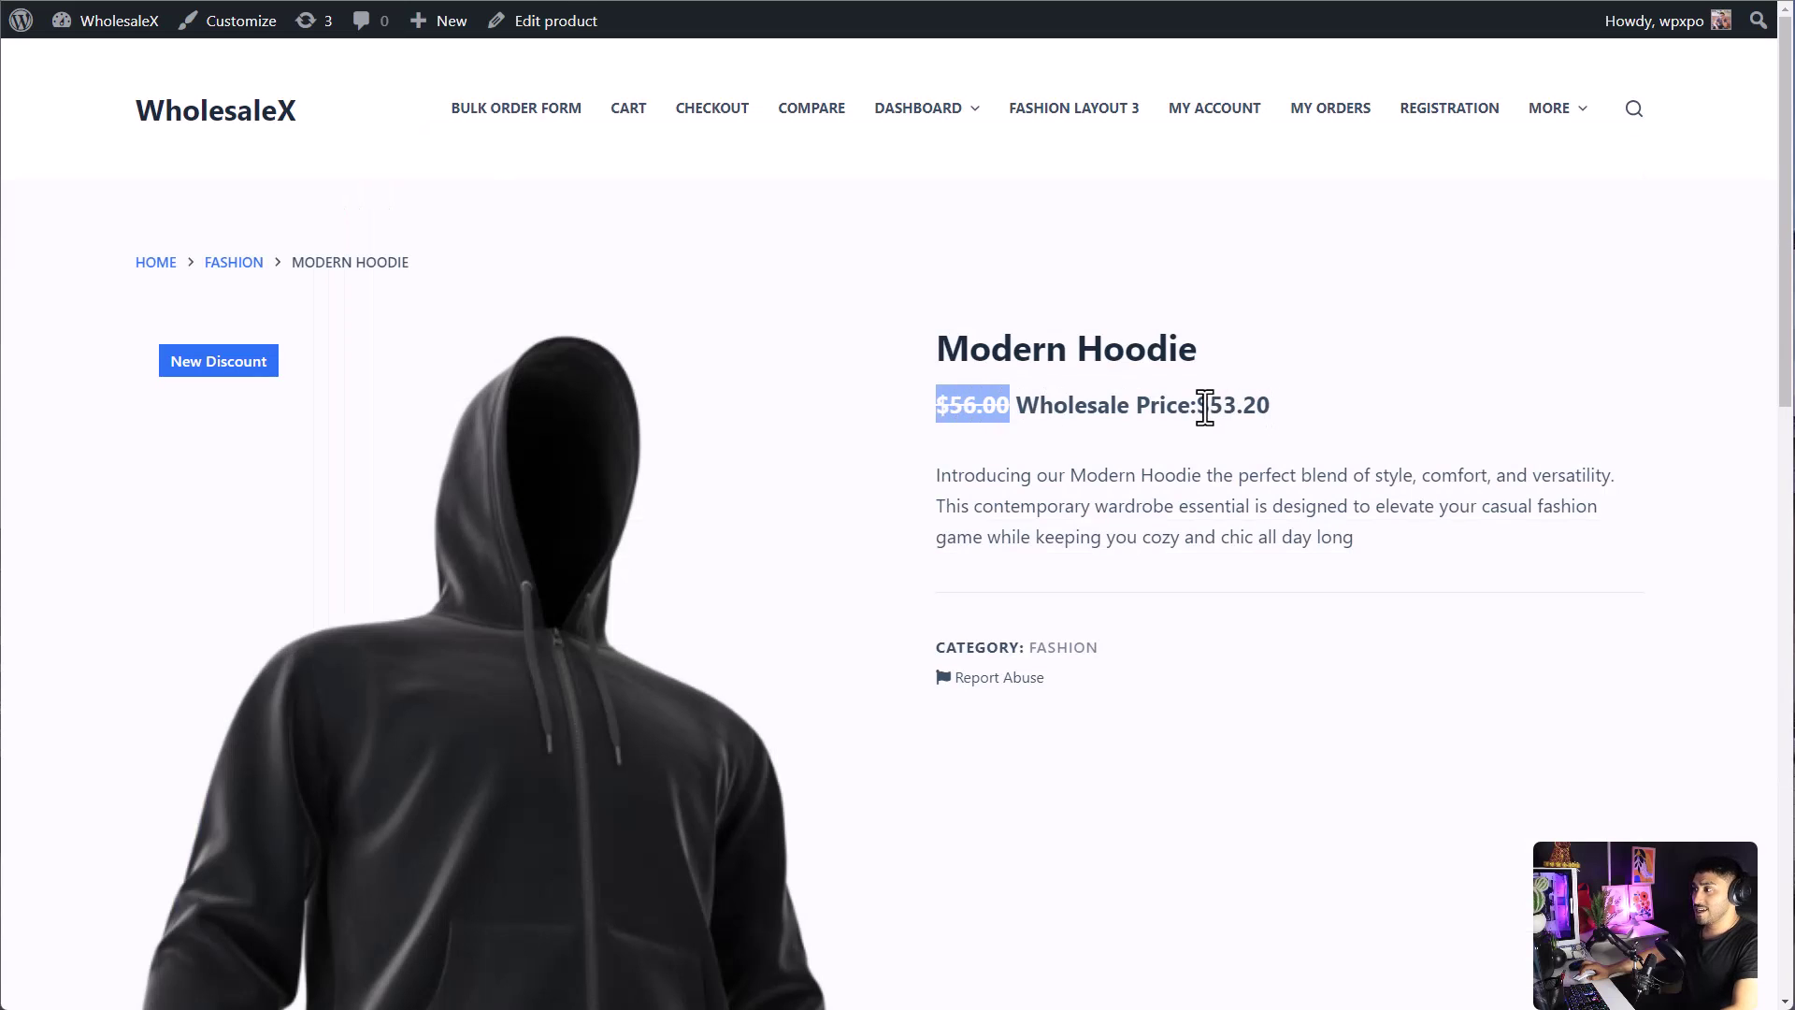
drag(1198, 405, 1272, 409)
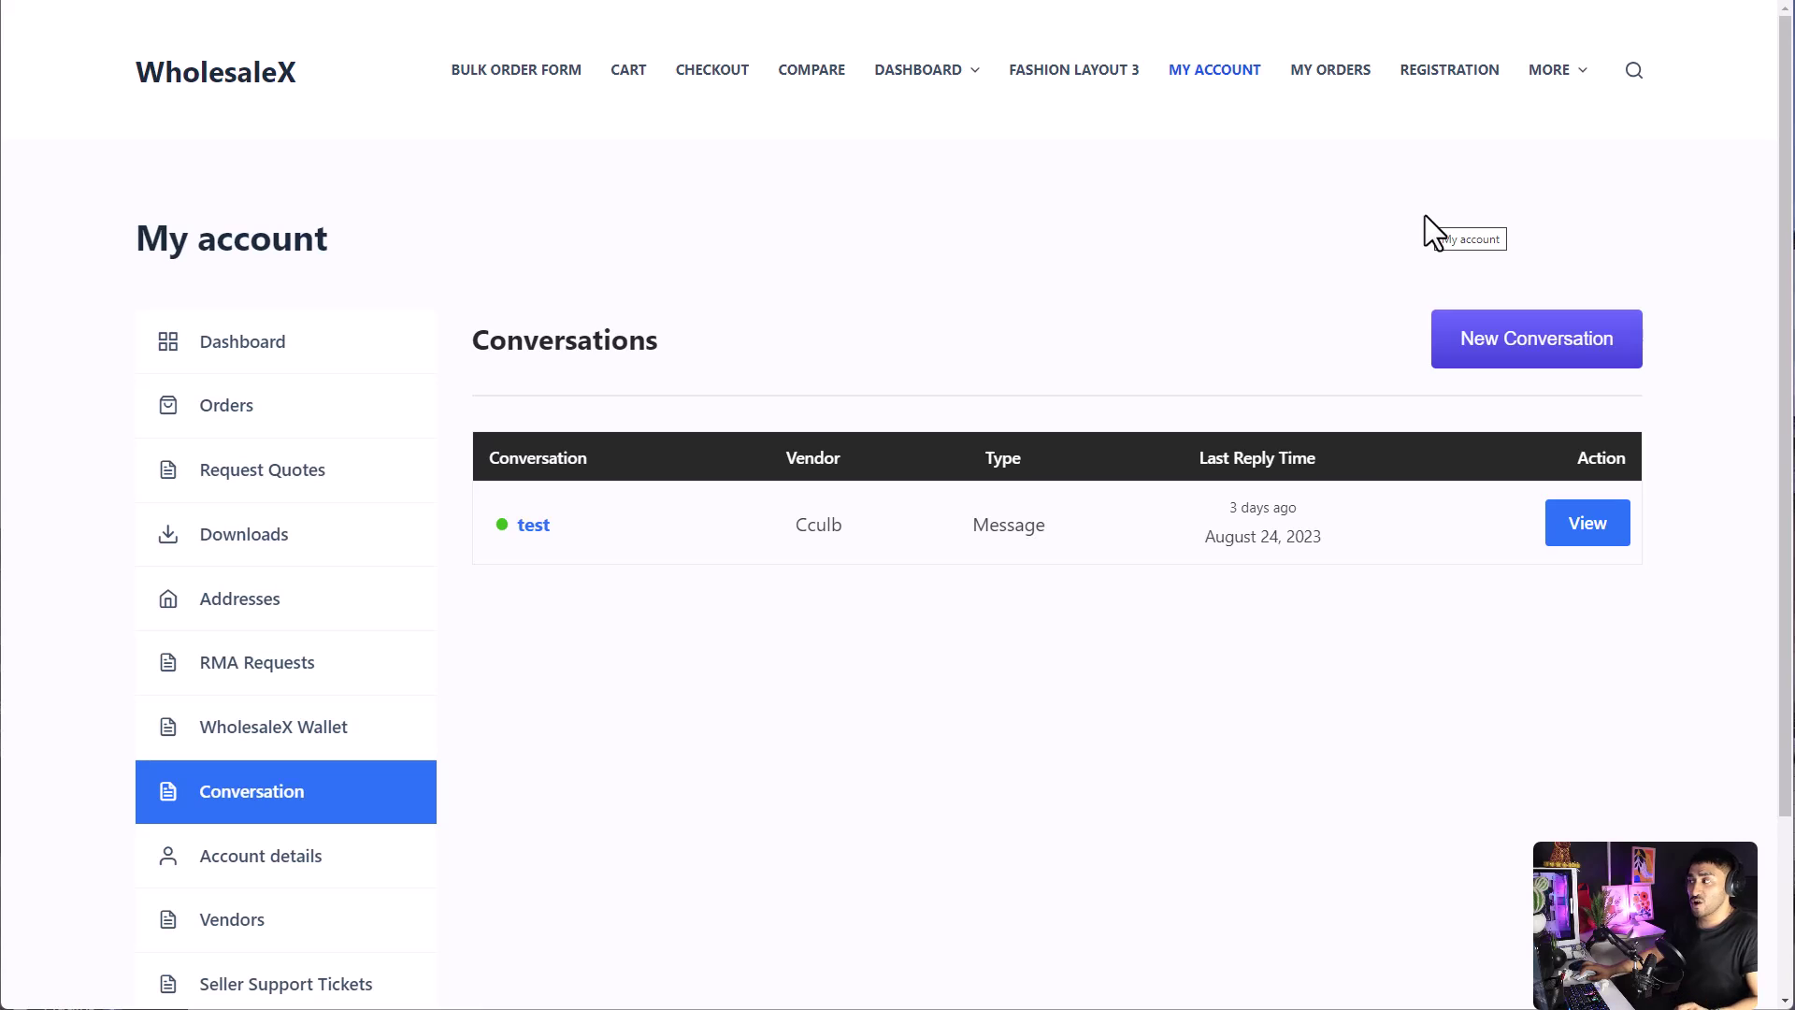
Start a new Inquiry-type conversation addressed to Dog Ear muffler Store.
click(1458, 334)
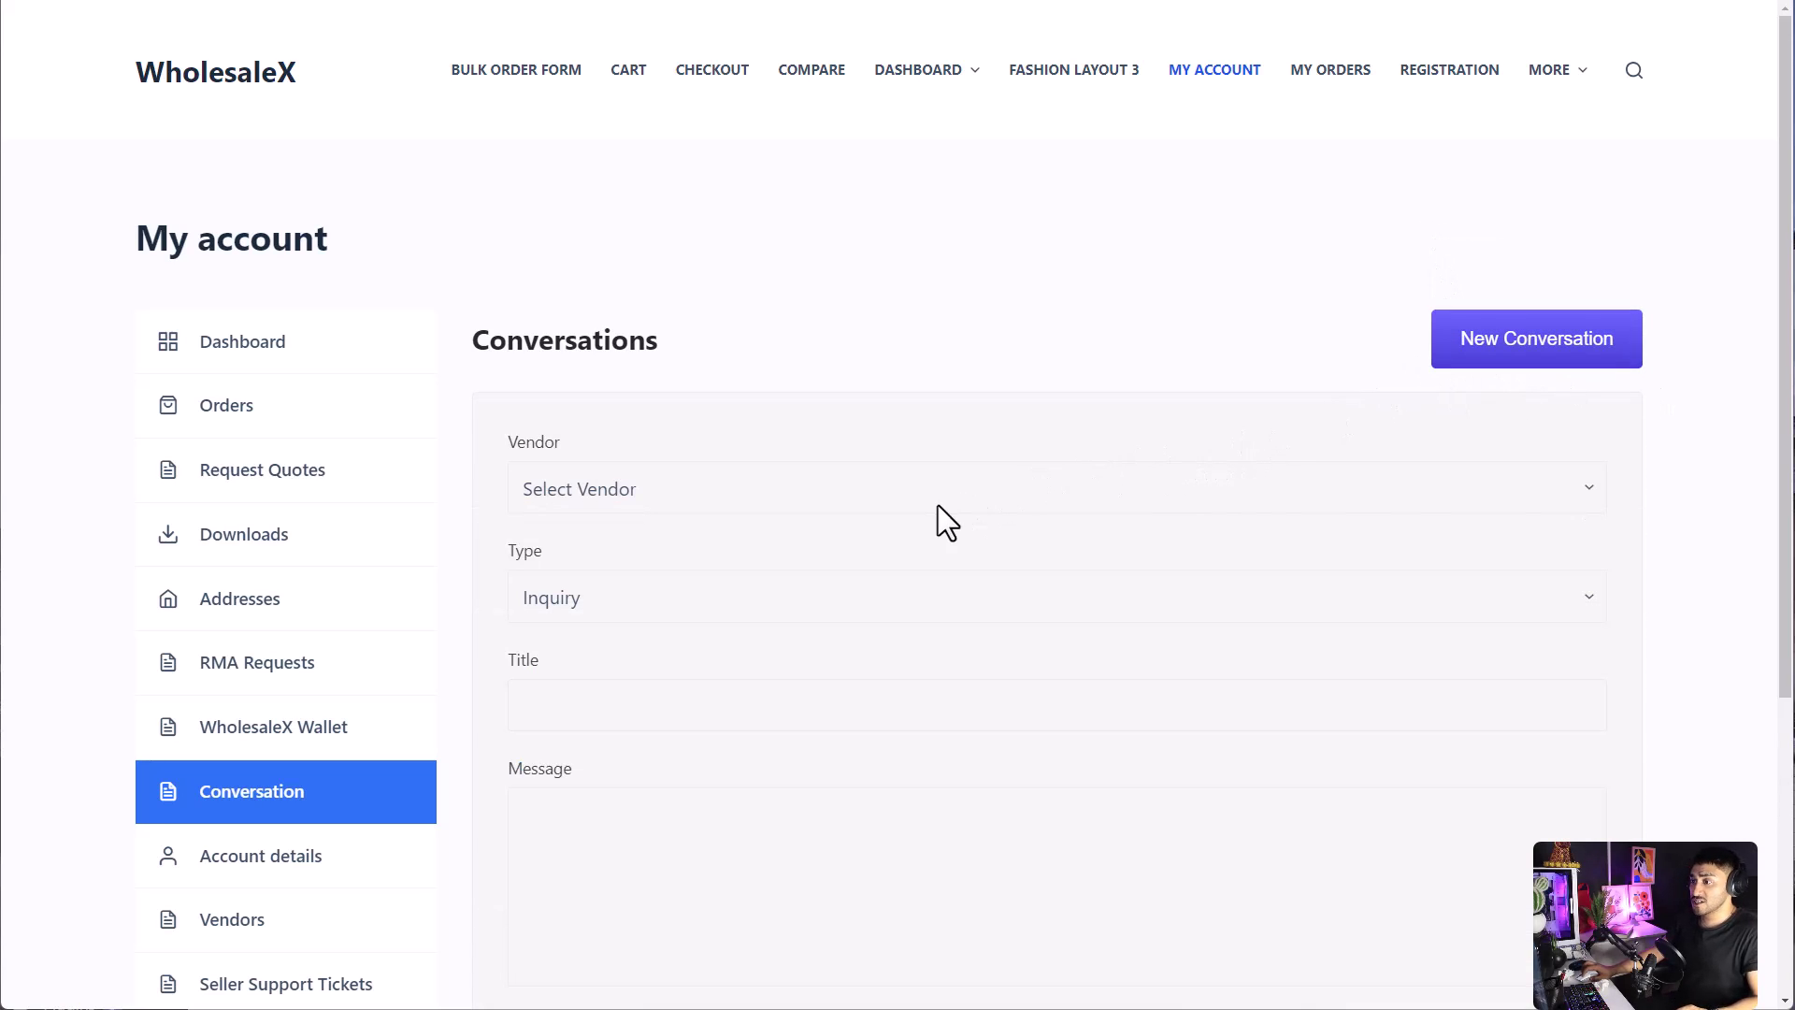
click(937, 489)
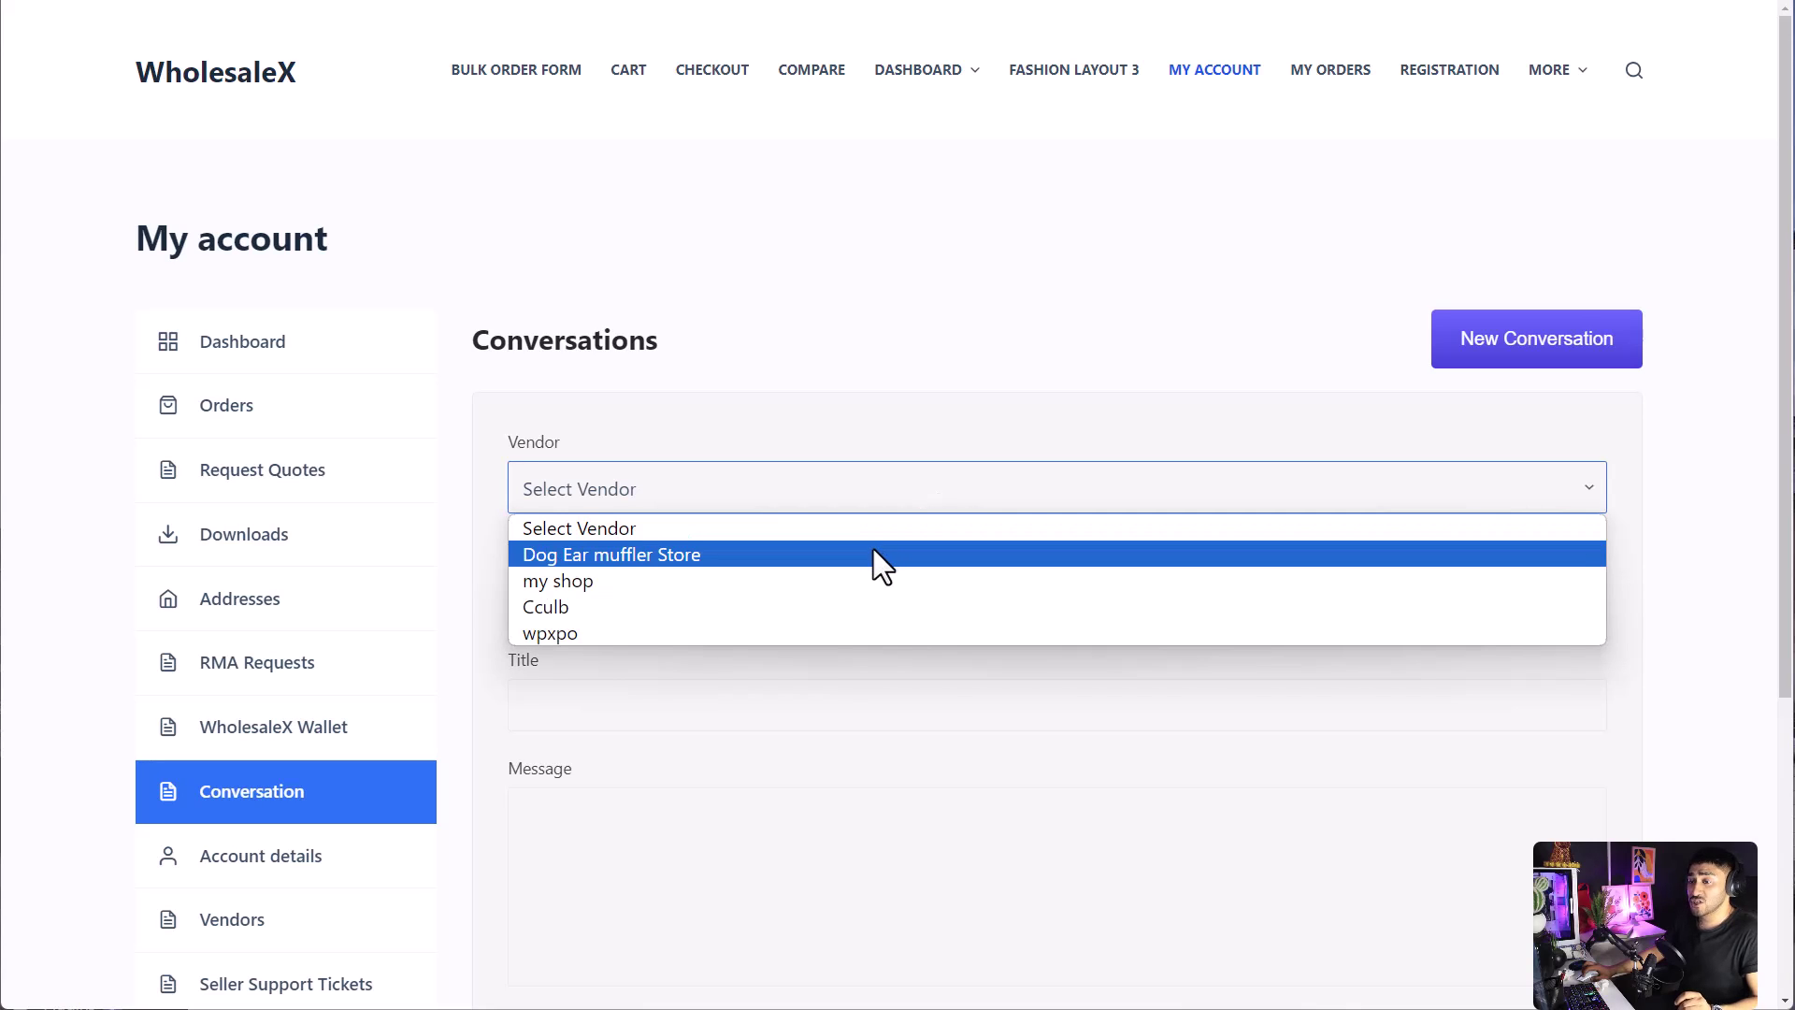
click(874, 554)
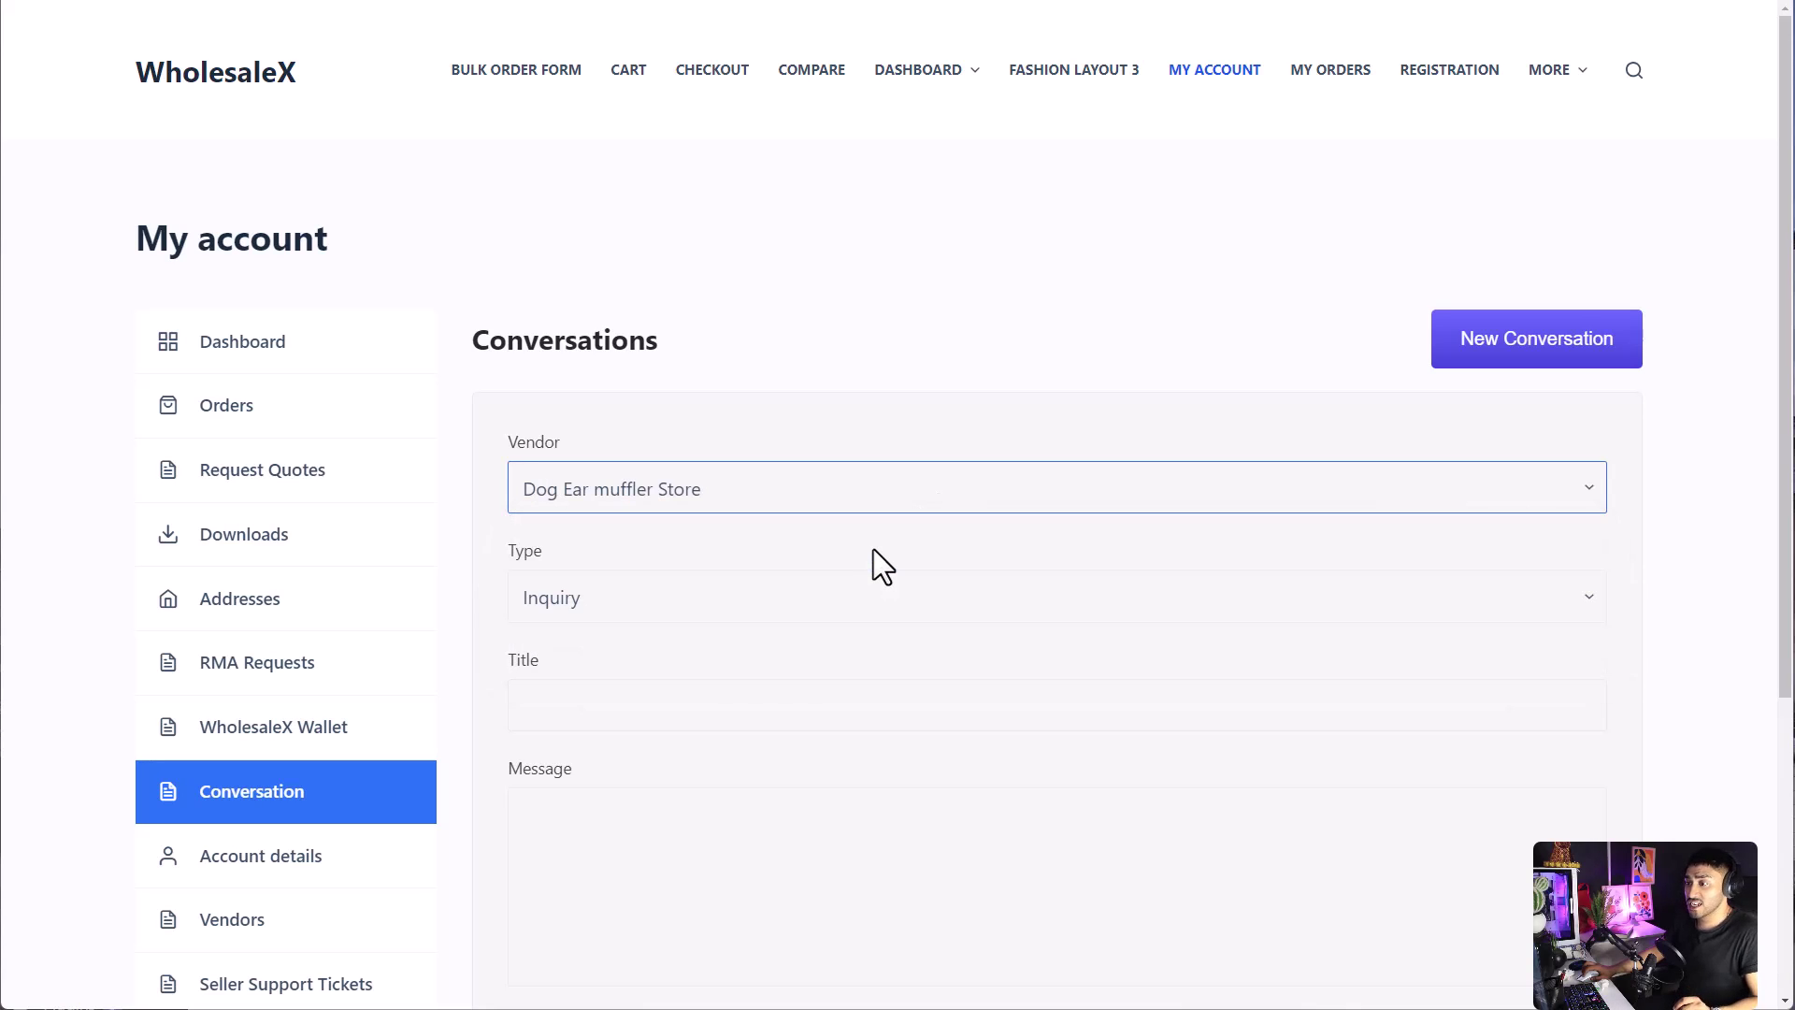
click(806, 599)
click(805, 598)
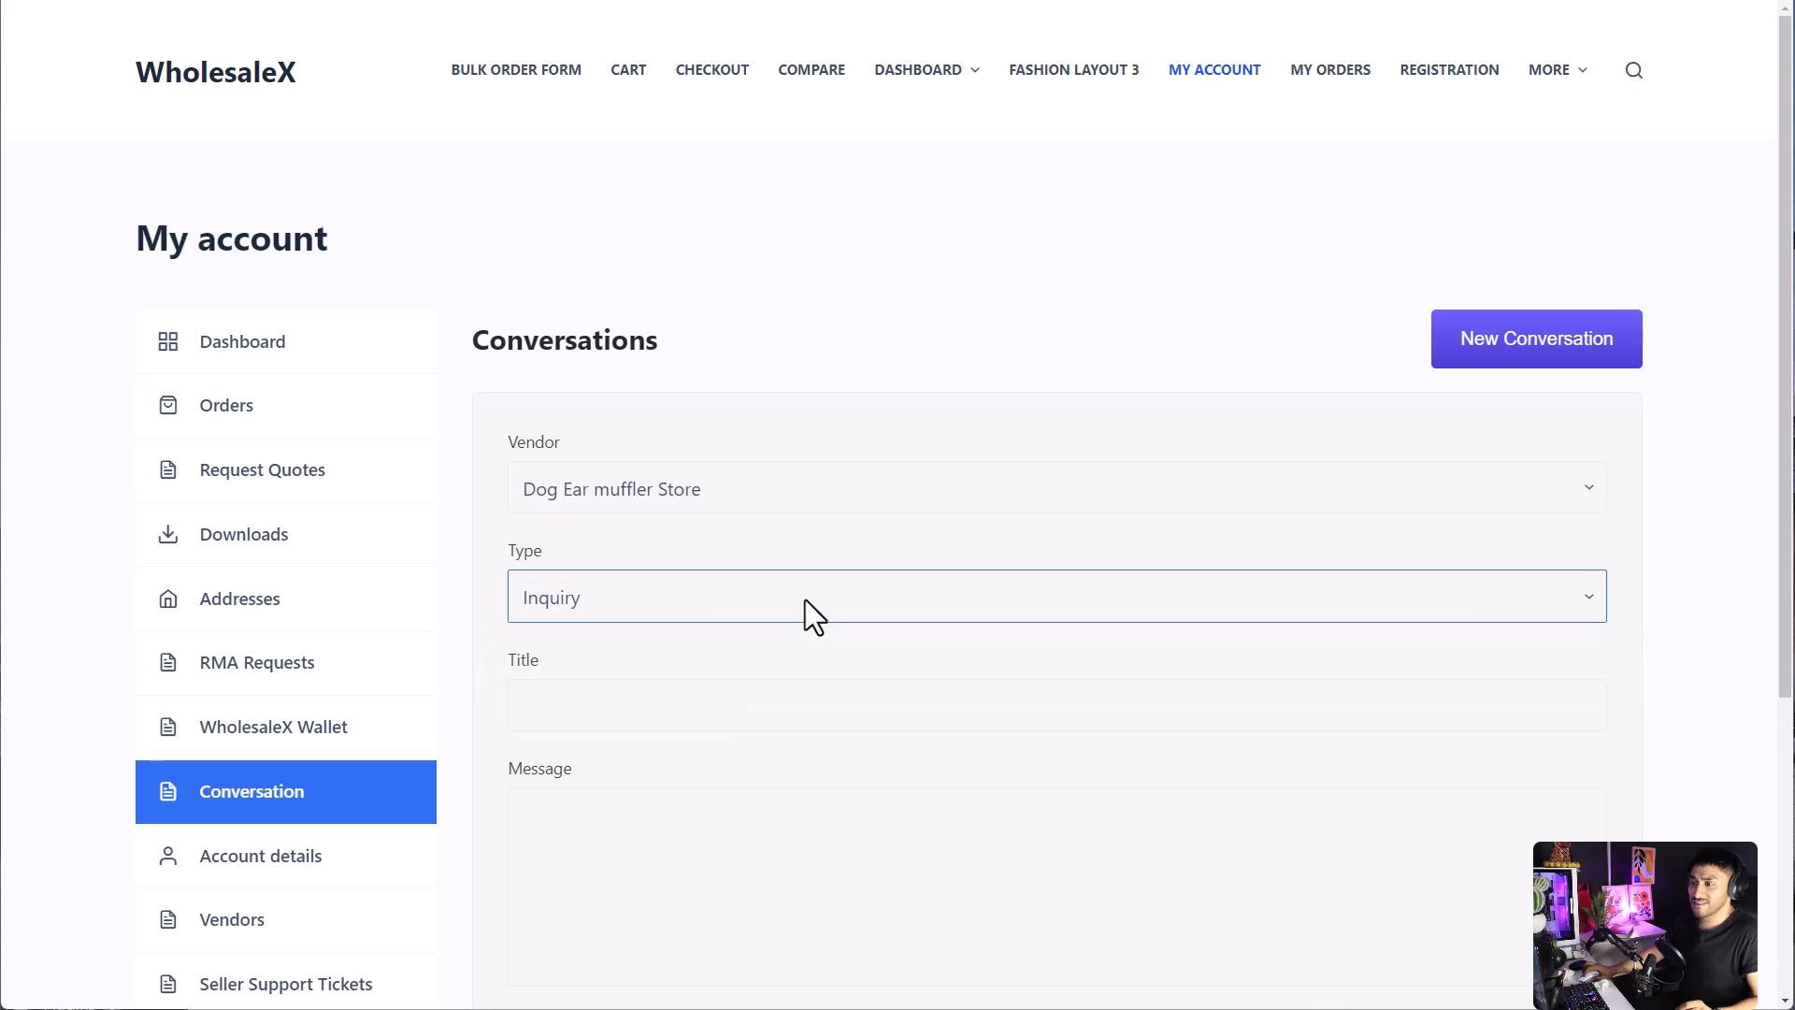
Enter title 'Dog Clothes' and message 'Do you have dog clothes?', then send the inquiry.
click(723, 721)
text(Dog Clothes)
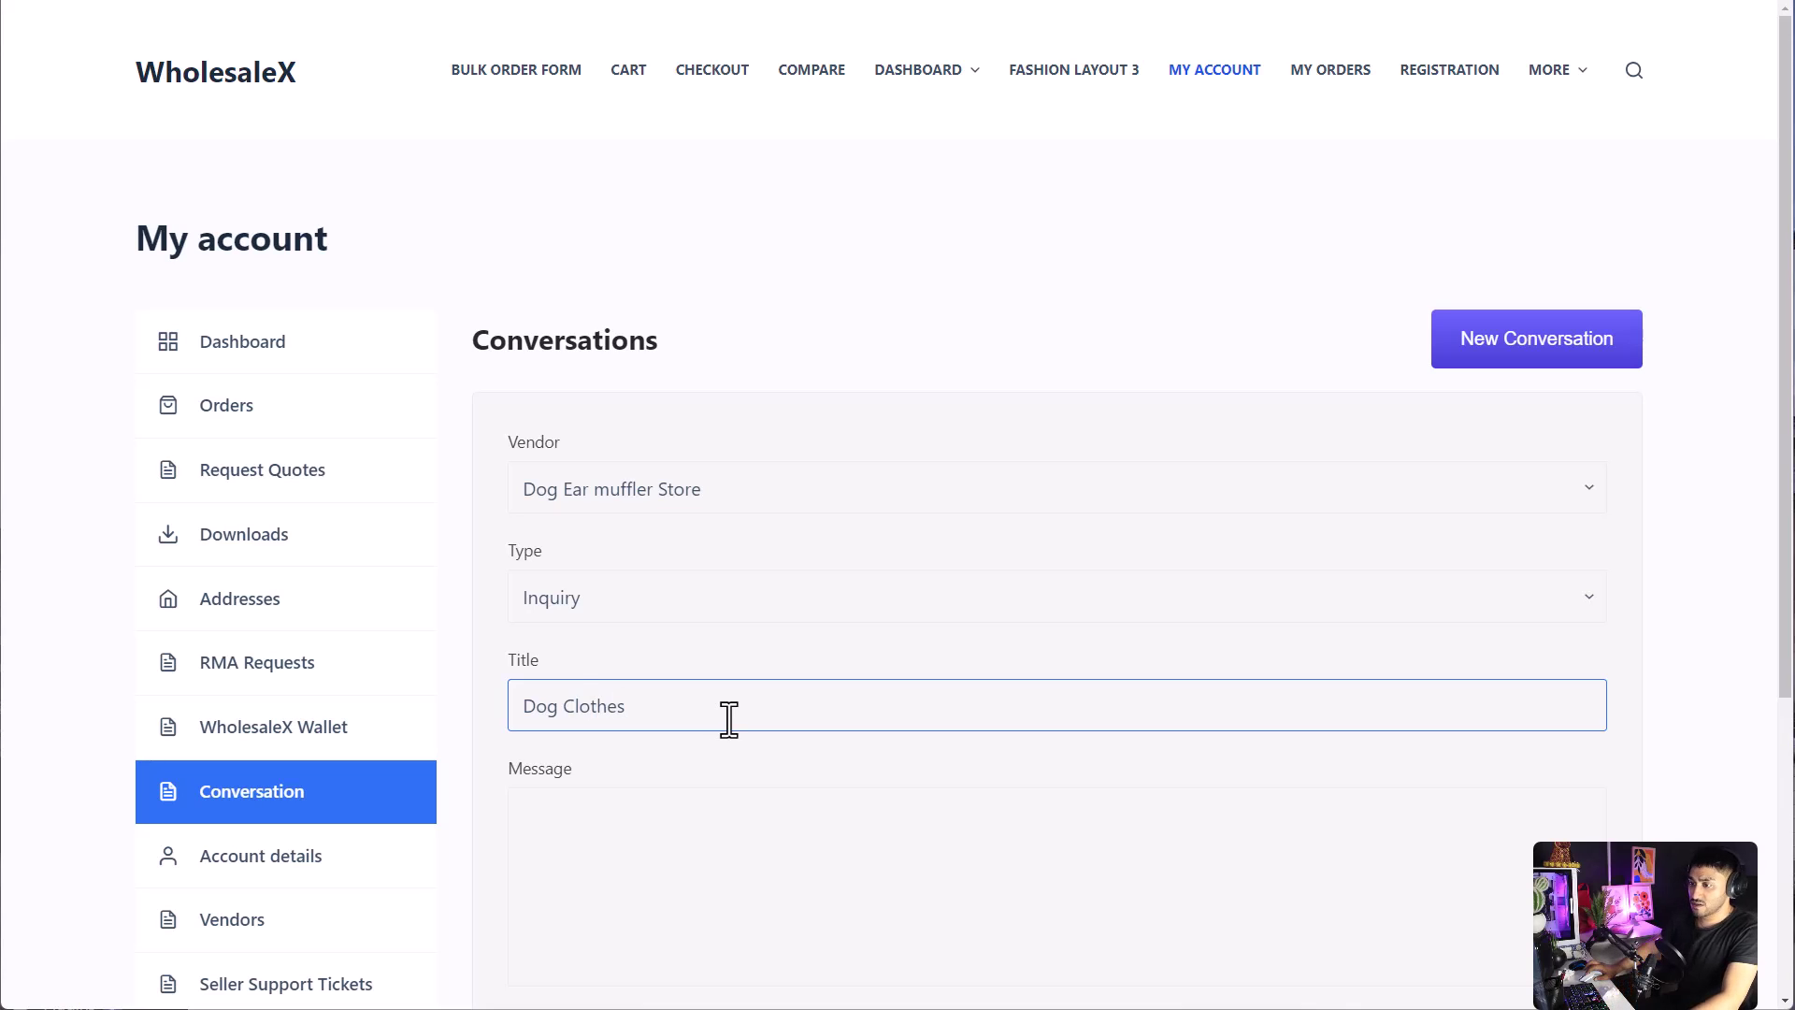
click(660, 851)
text(Do)
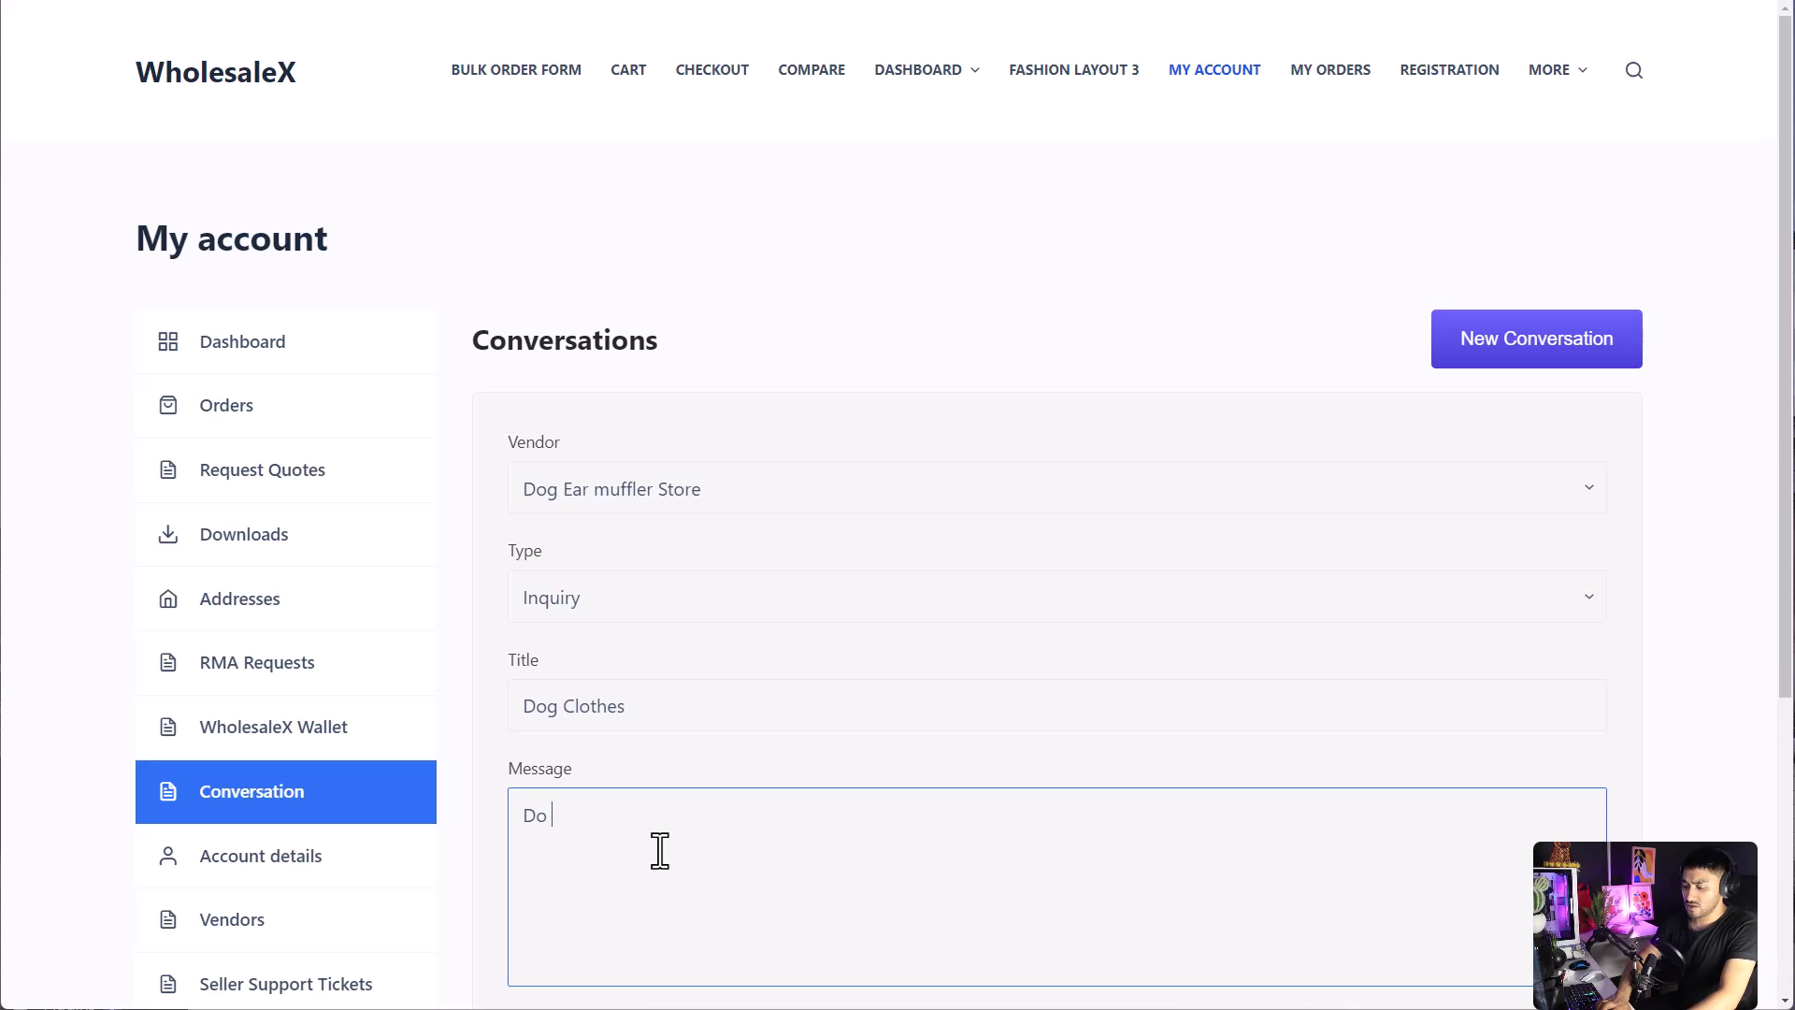
text(you have dog m)
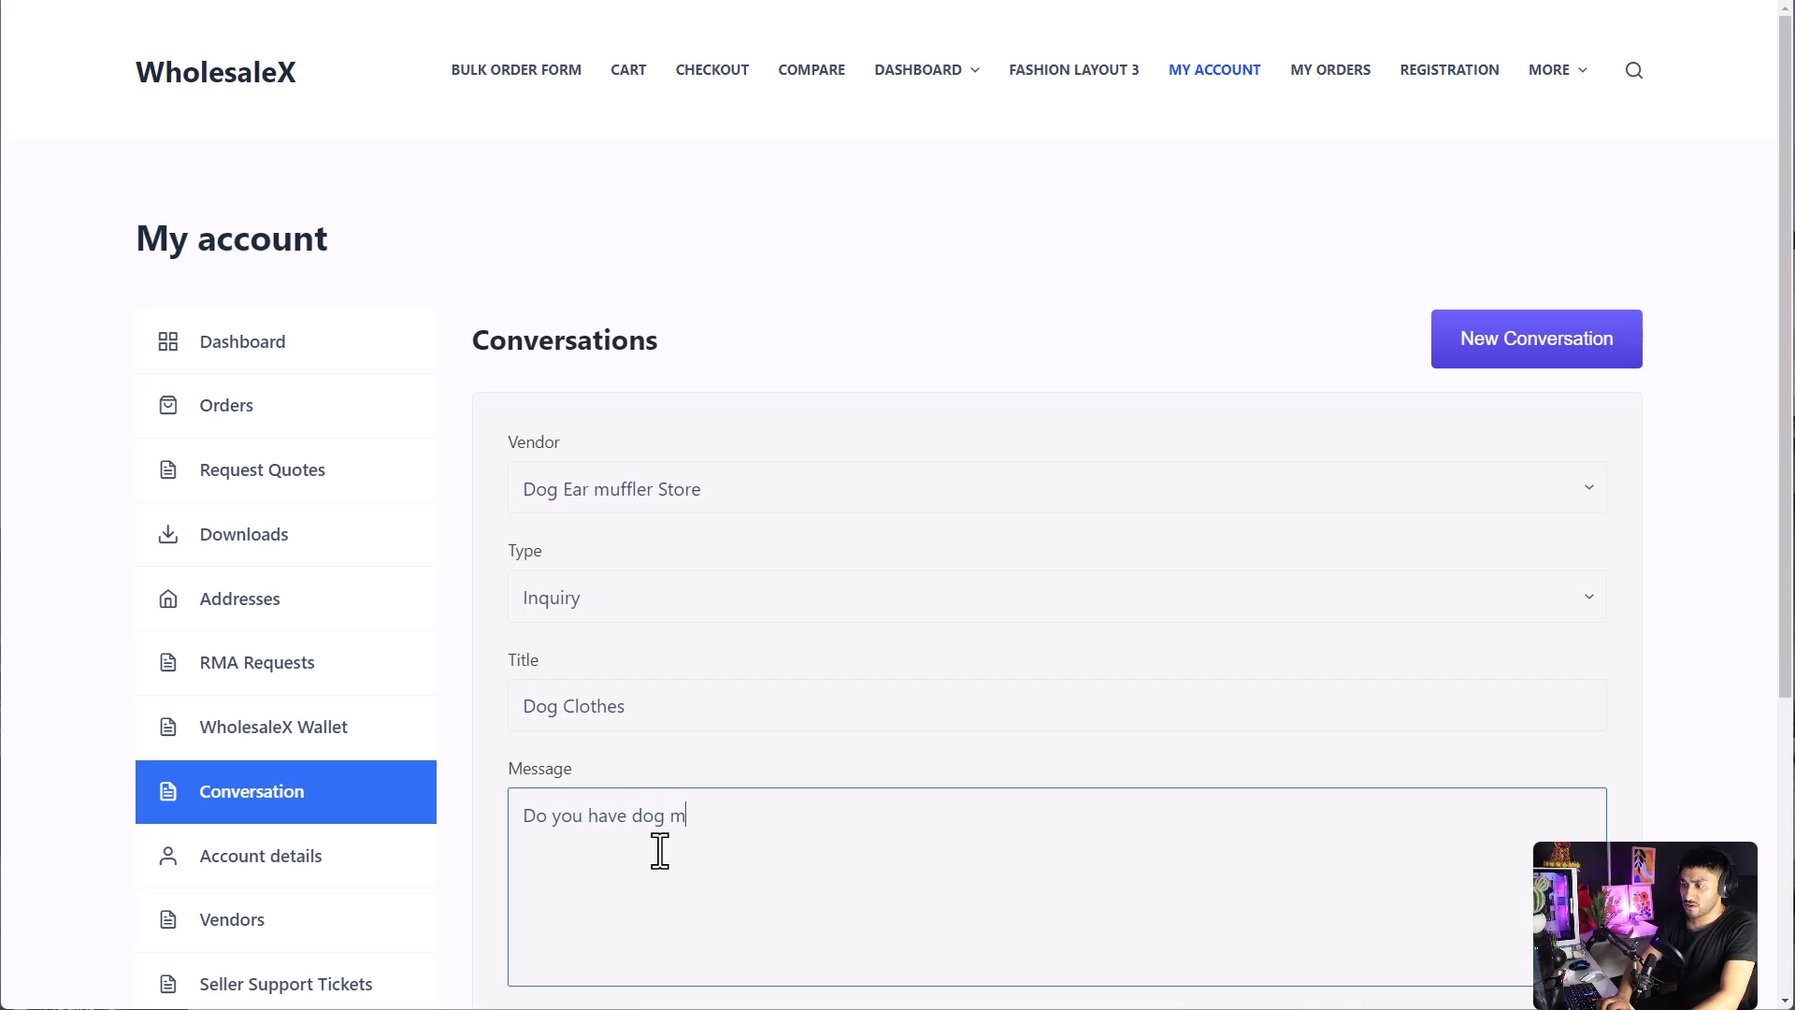
key(BackSpace)
text(clothes?)
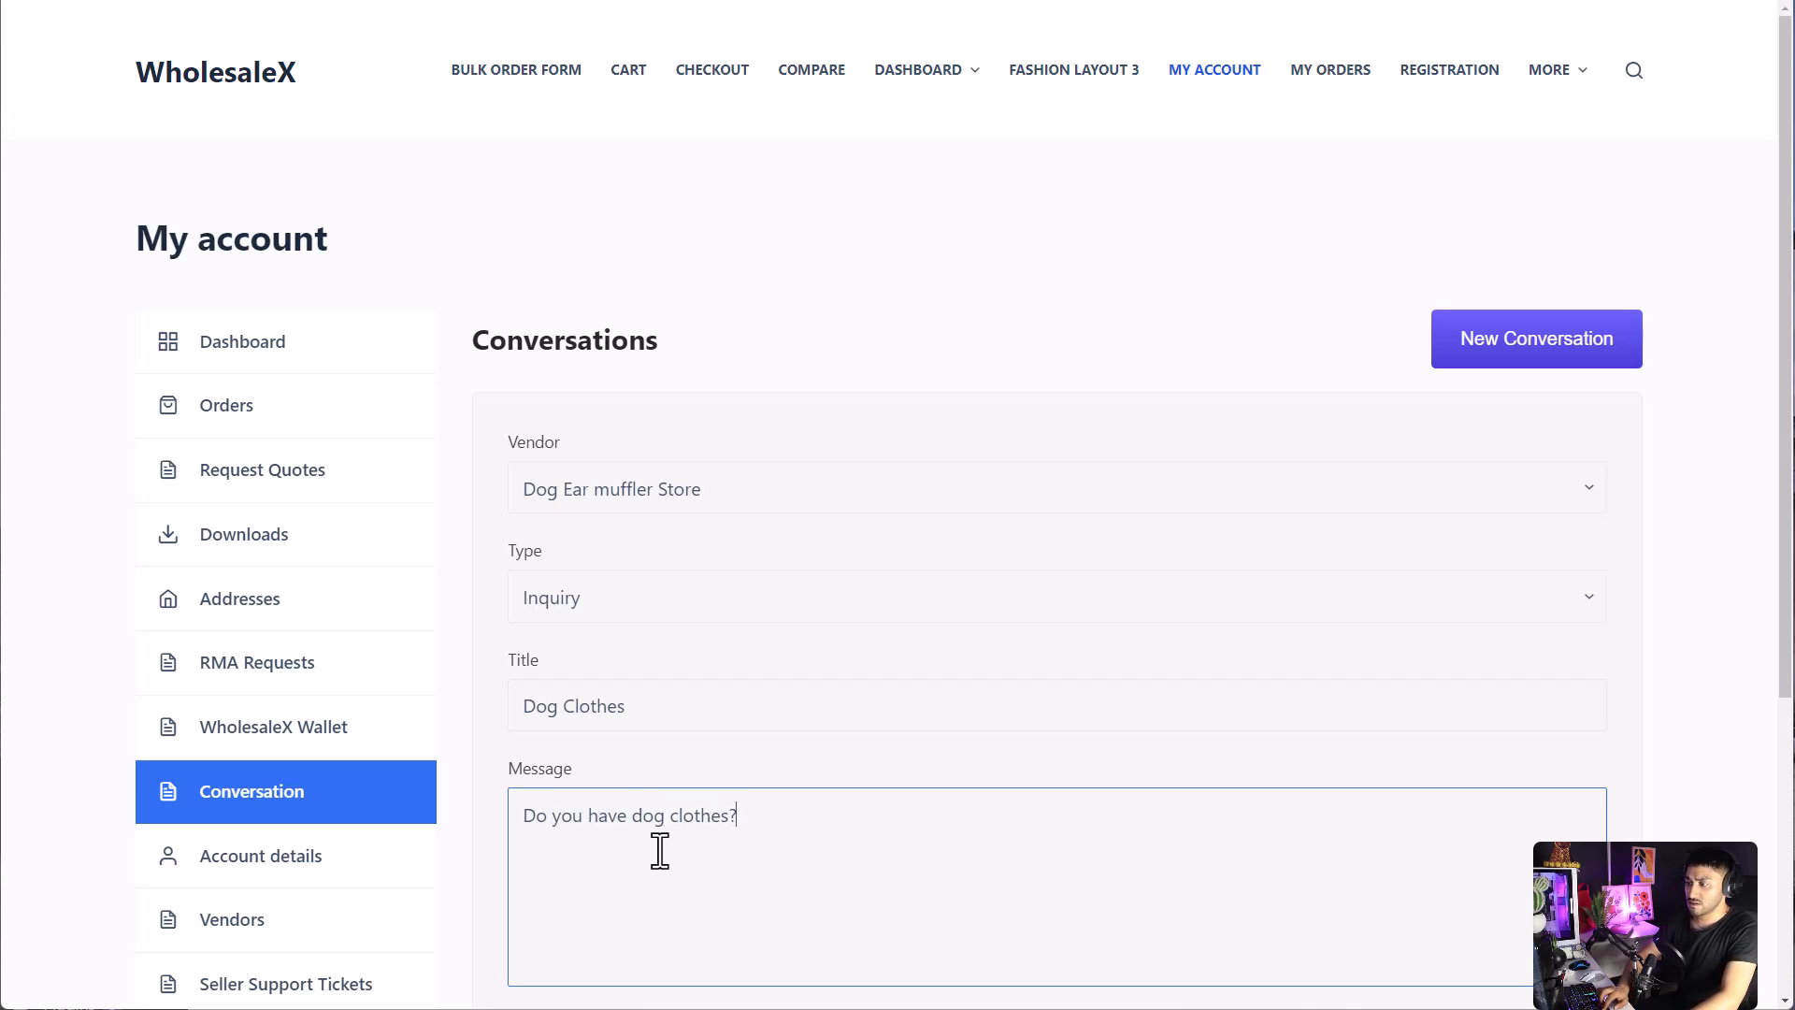
scroll(777, 810, down, 2)
scroll(739, 785, down, 3)
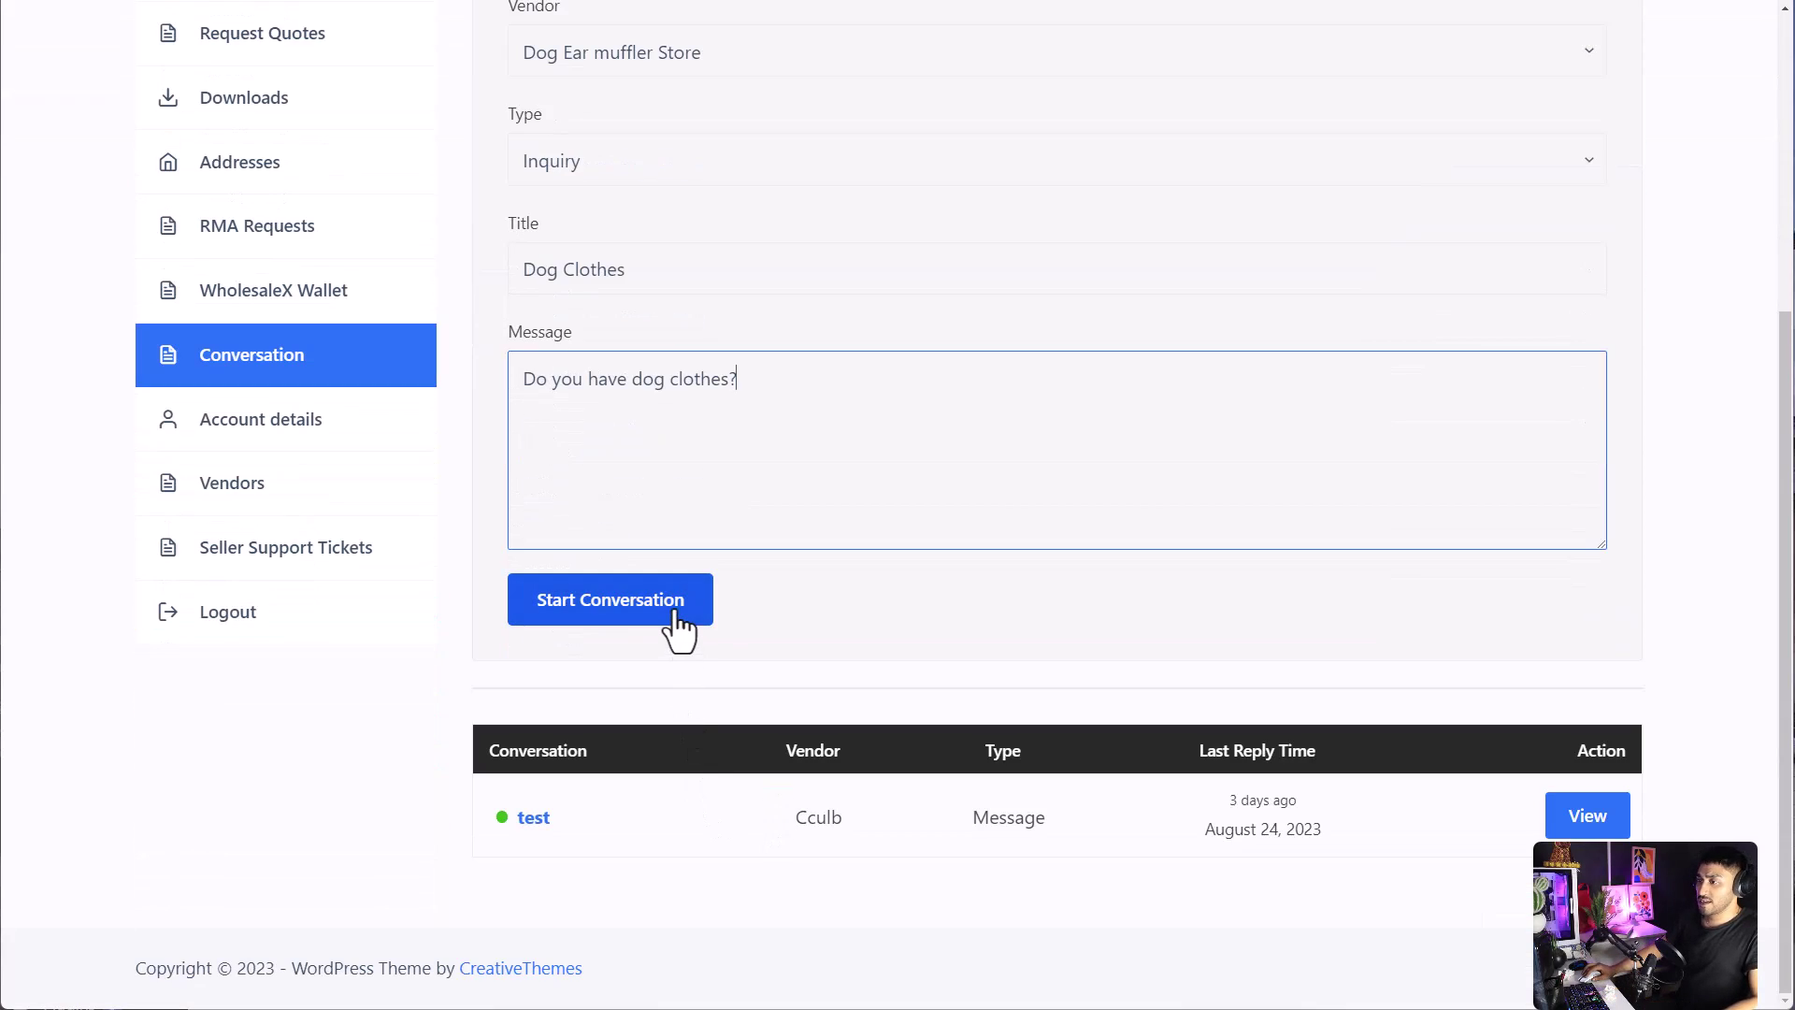
click(675, 615)
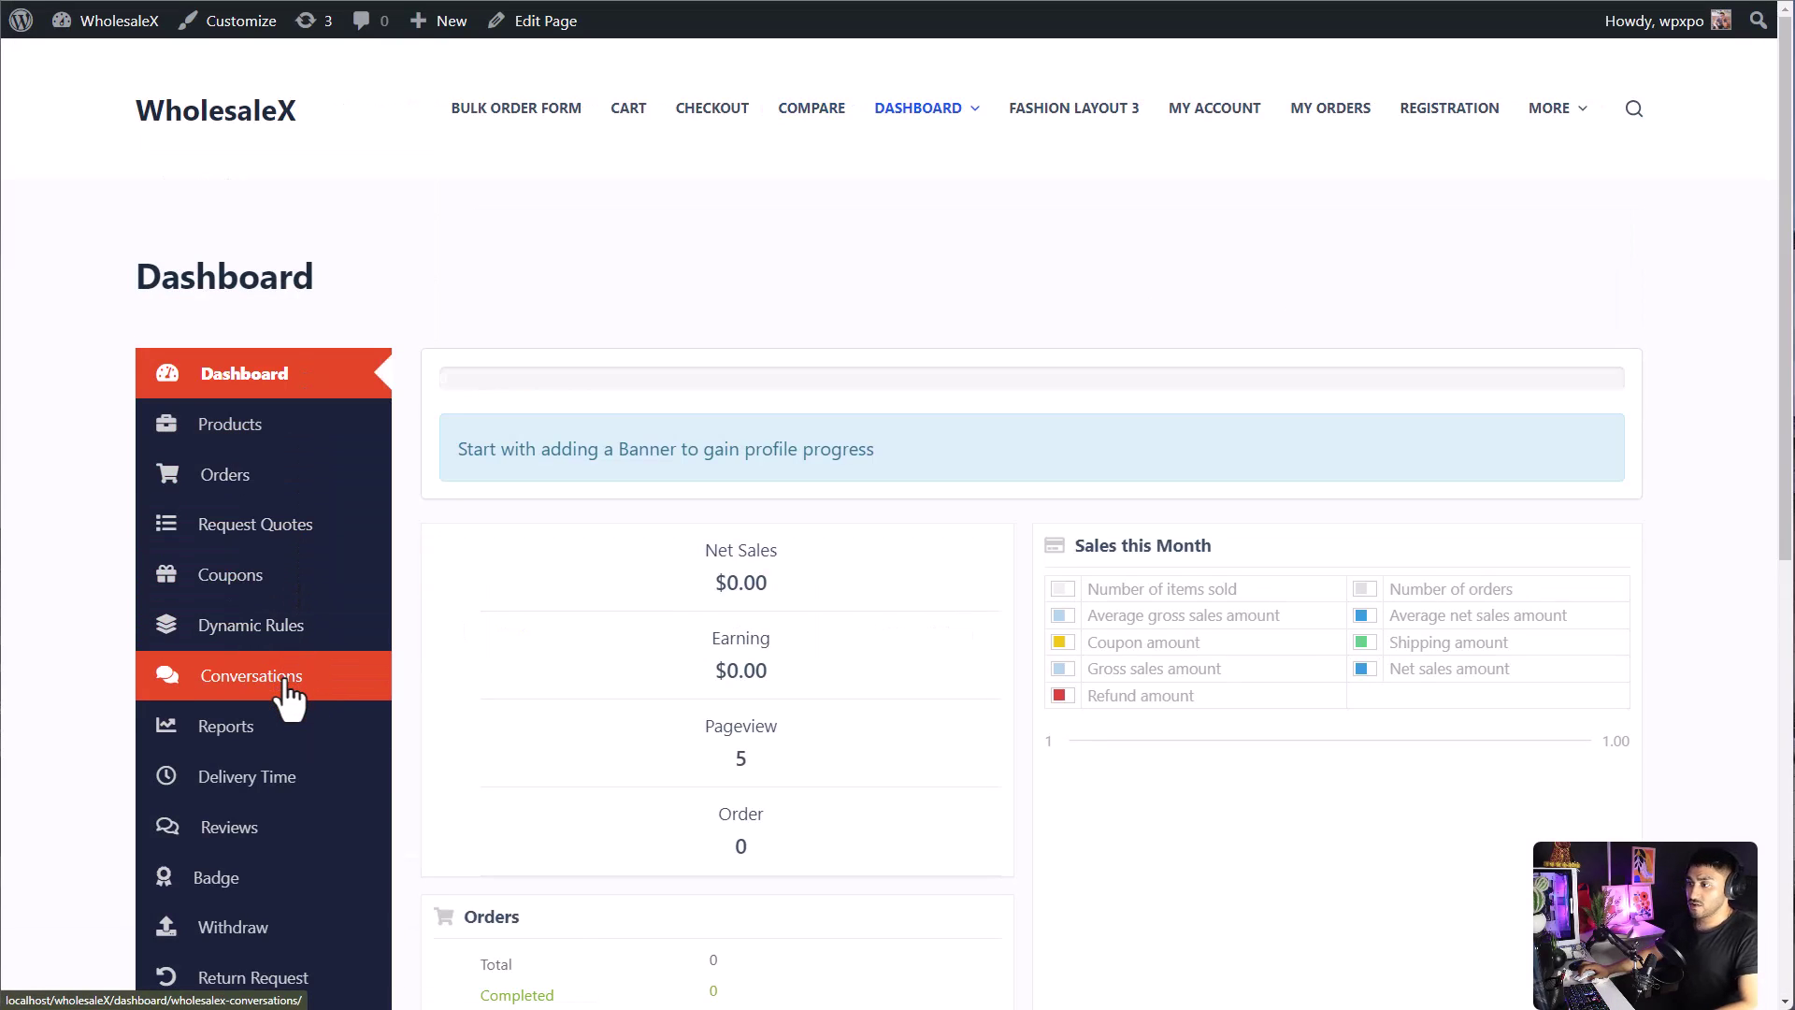
As the vendor, open the customer's Dog conversation and reply 'We have cat clothes'.
click(286, 685)
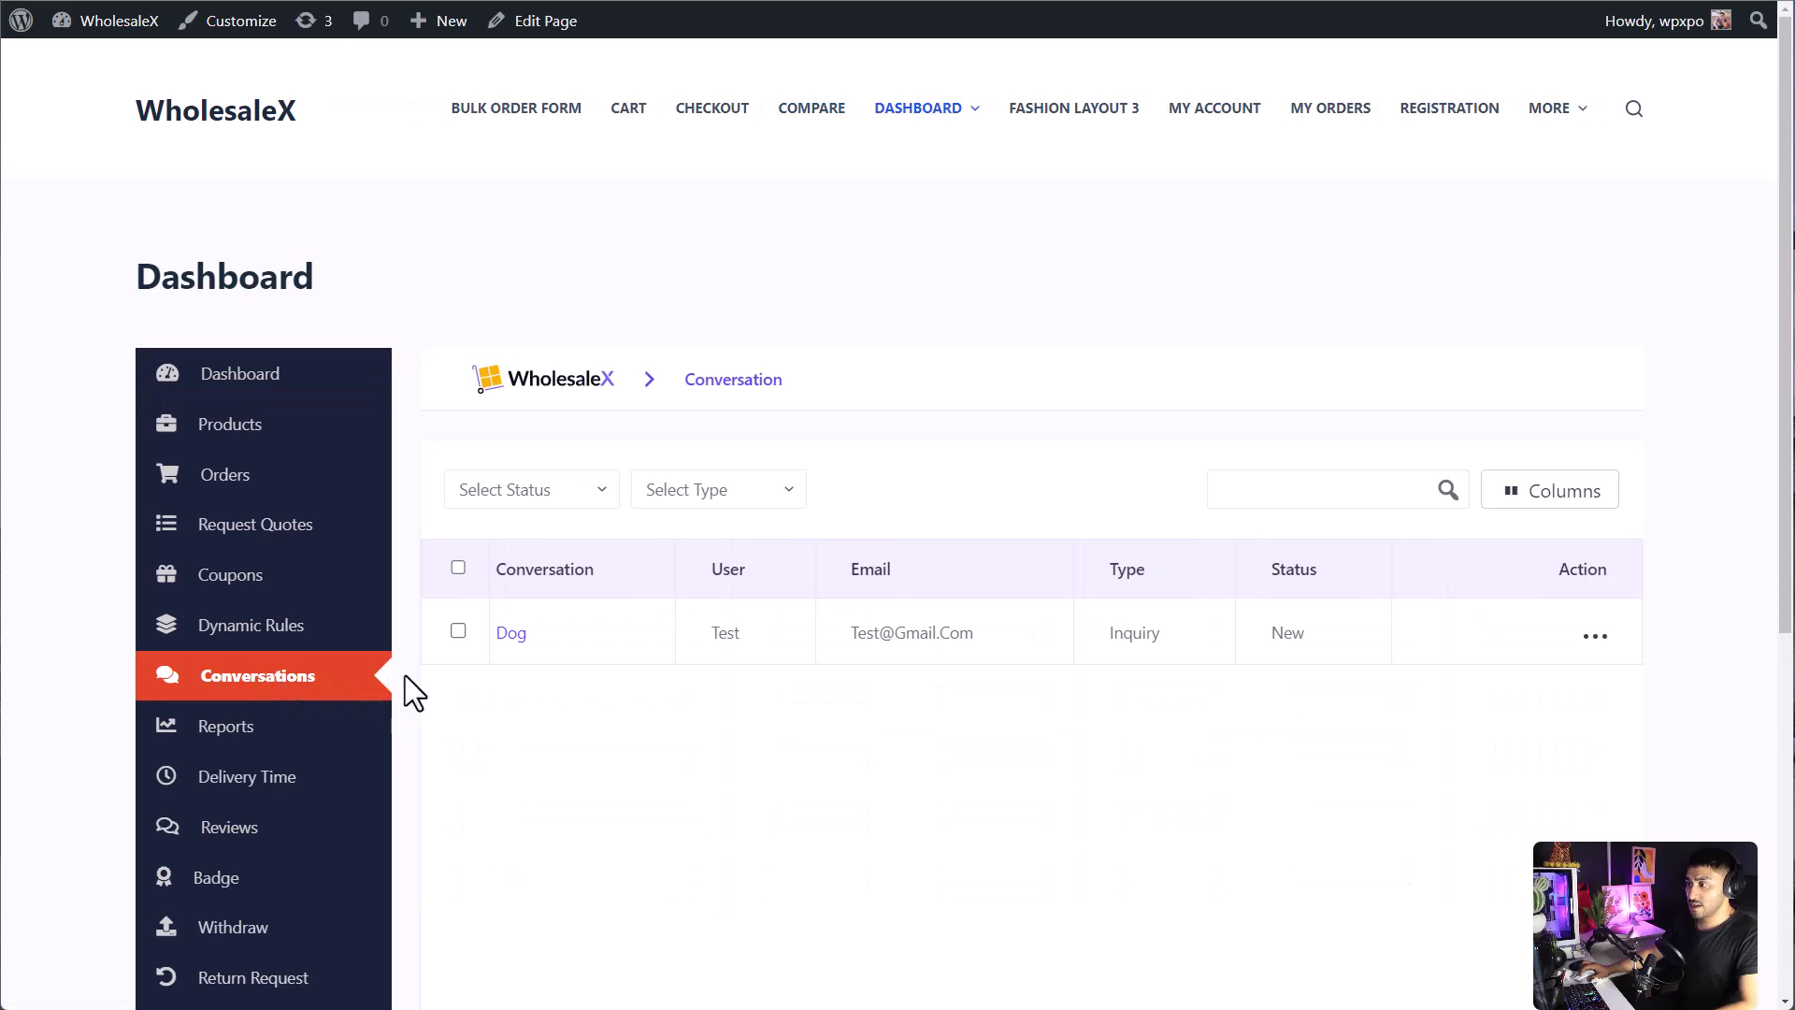
click(513, 637)
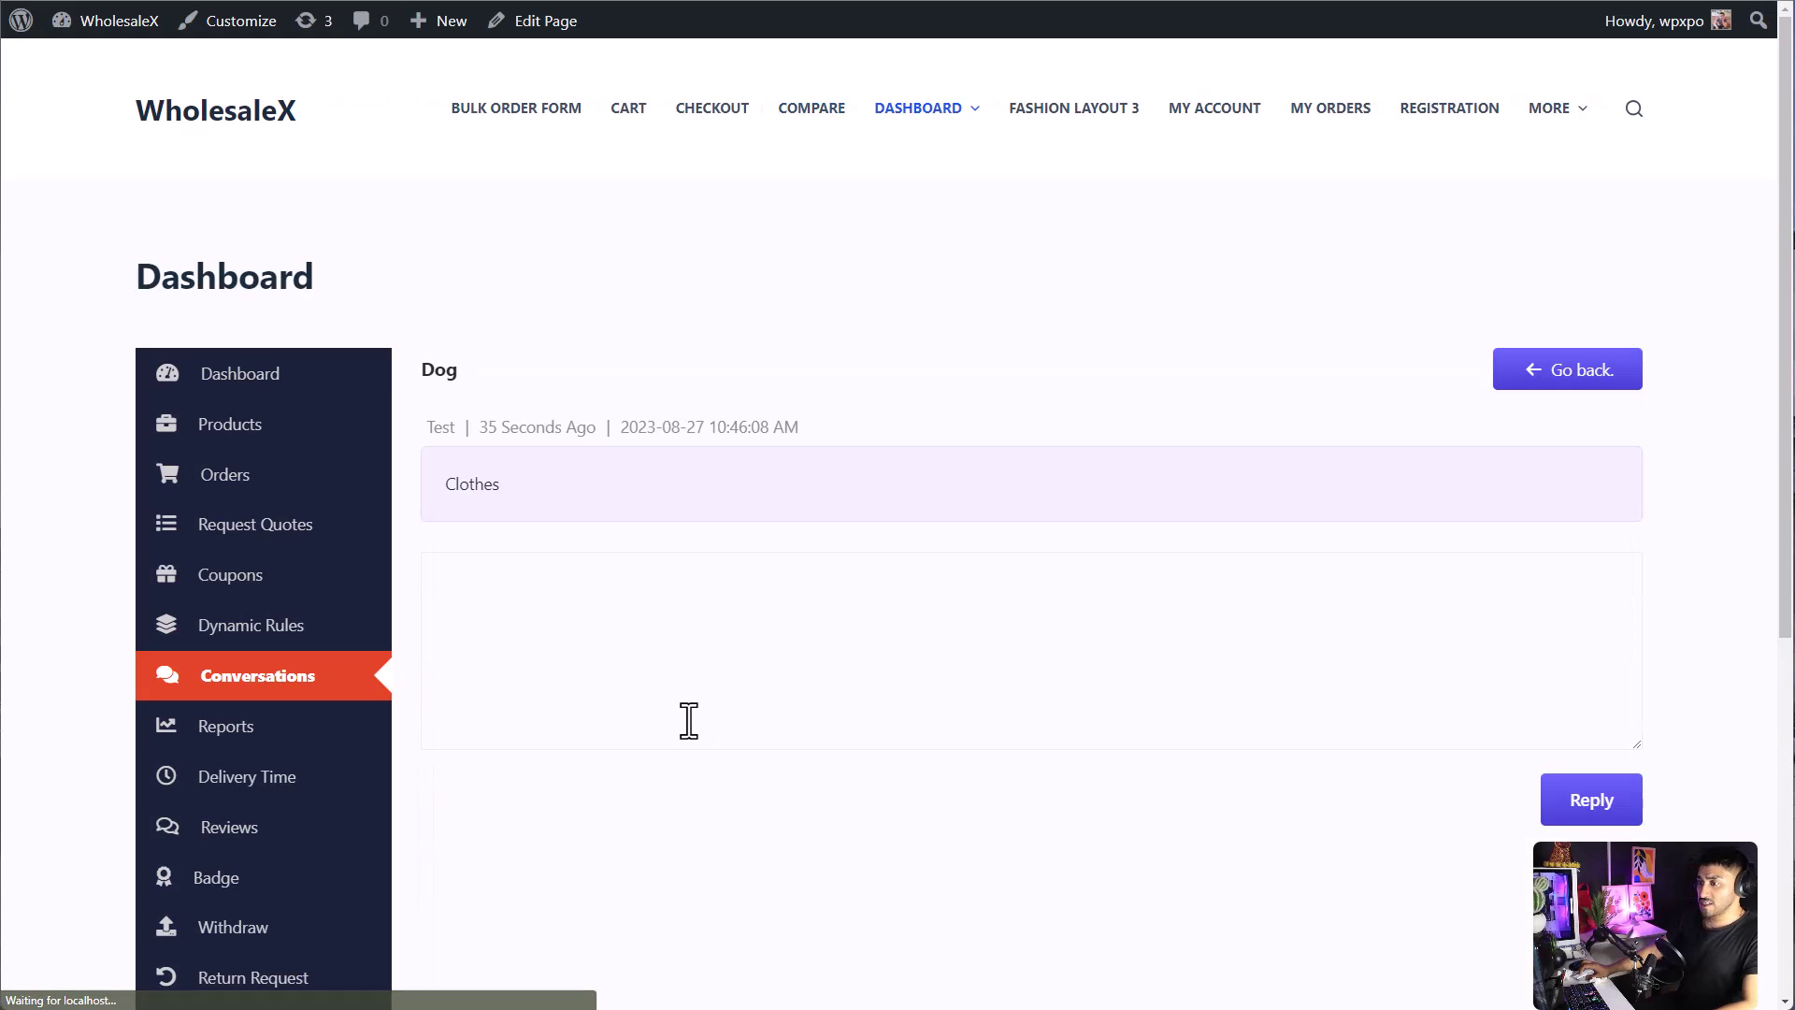
click(689, 694)
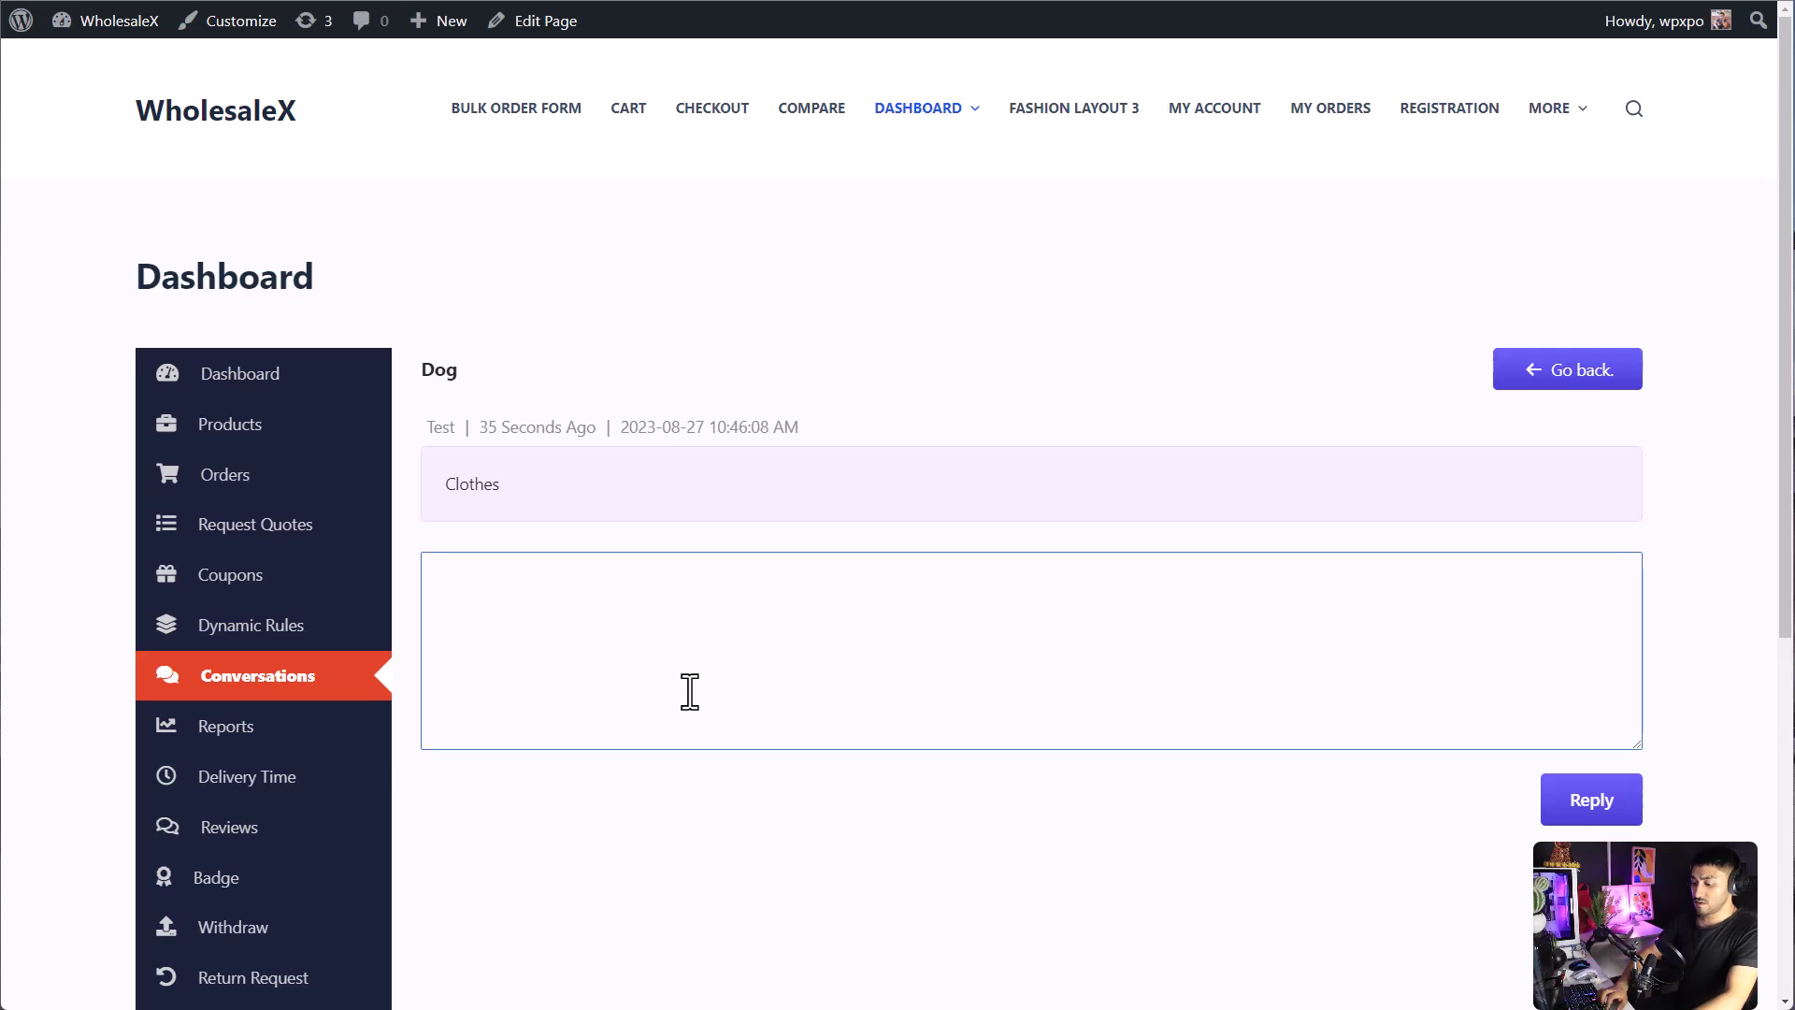
text(We have )
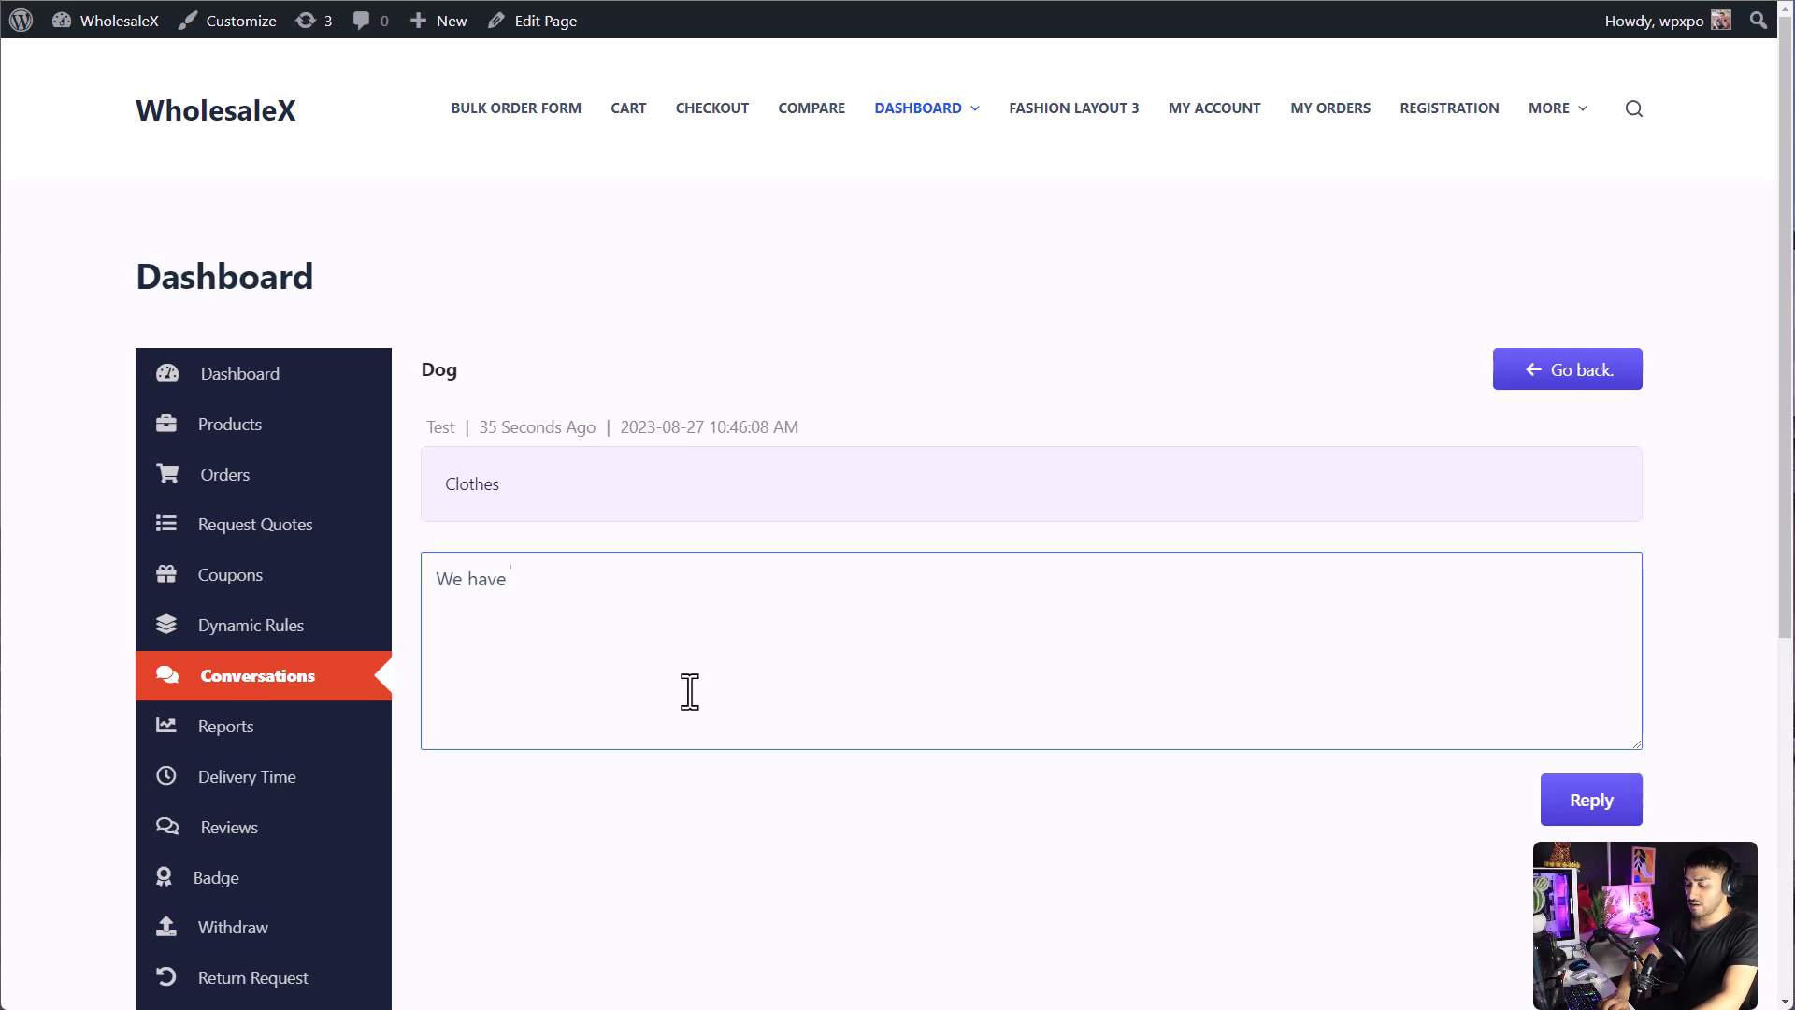
text(cat clothes)
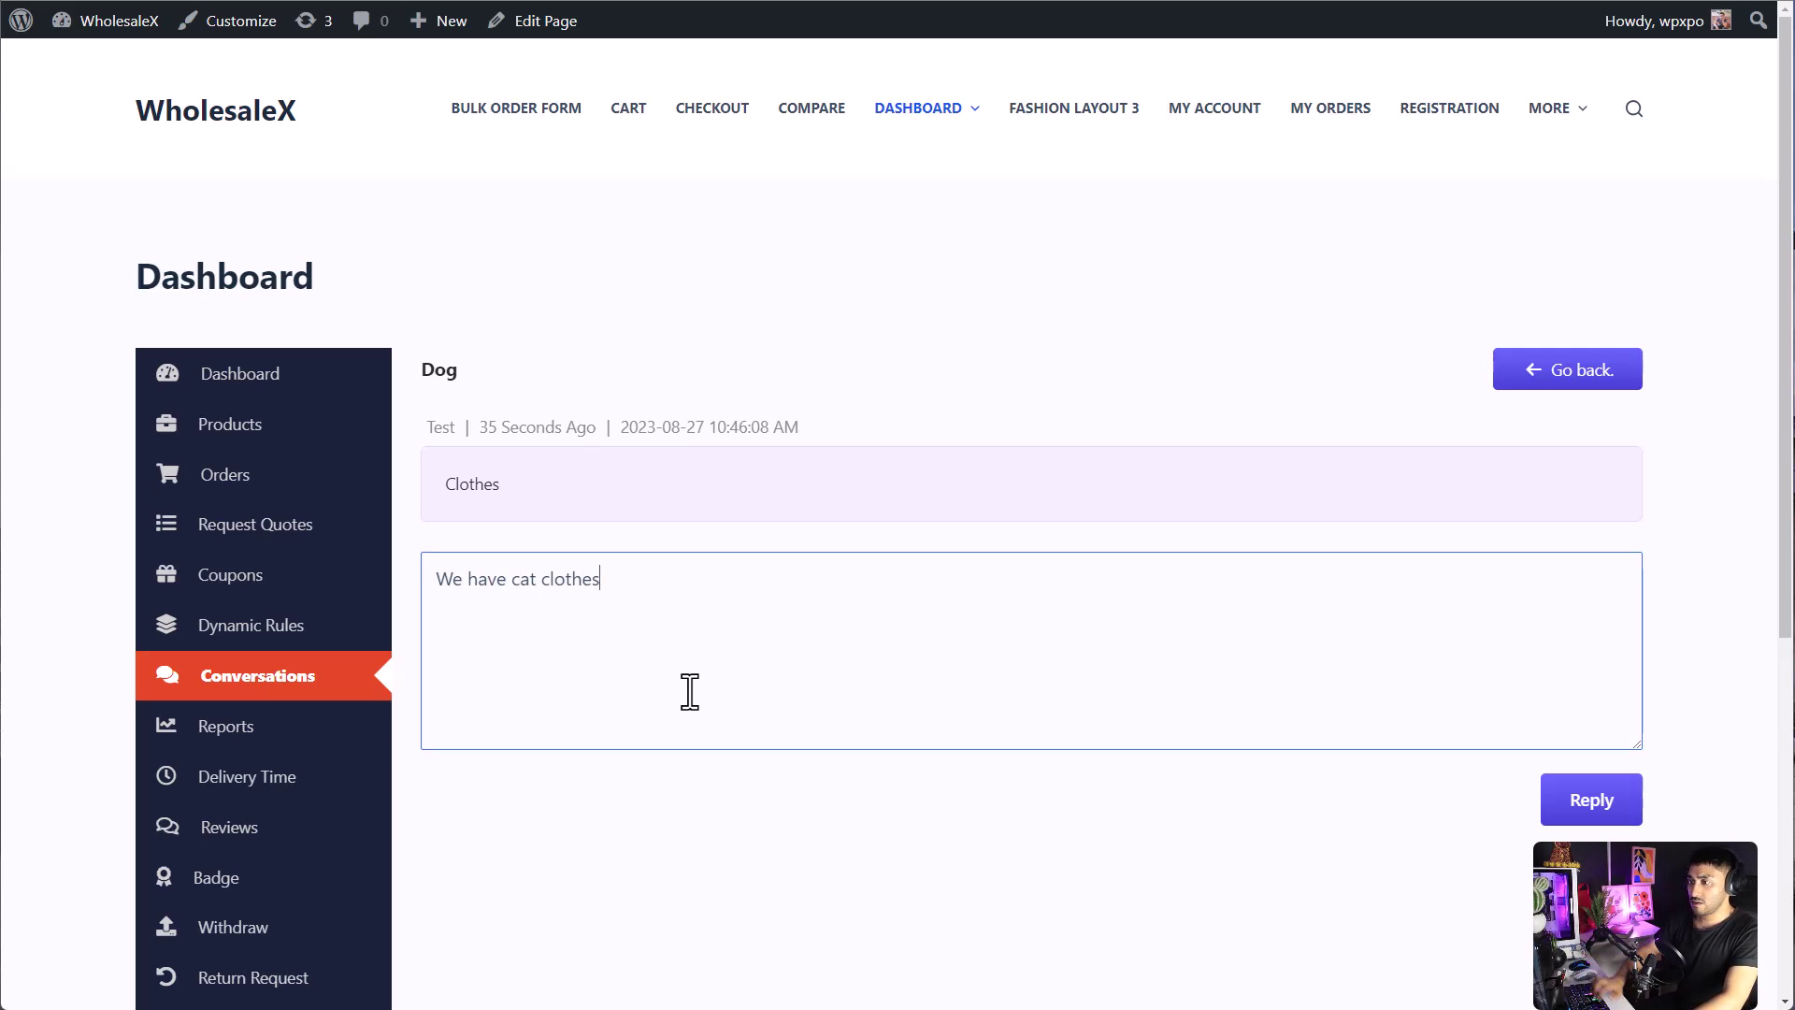
click(1624, 795)
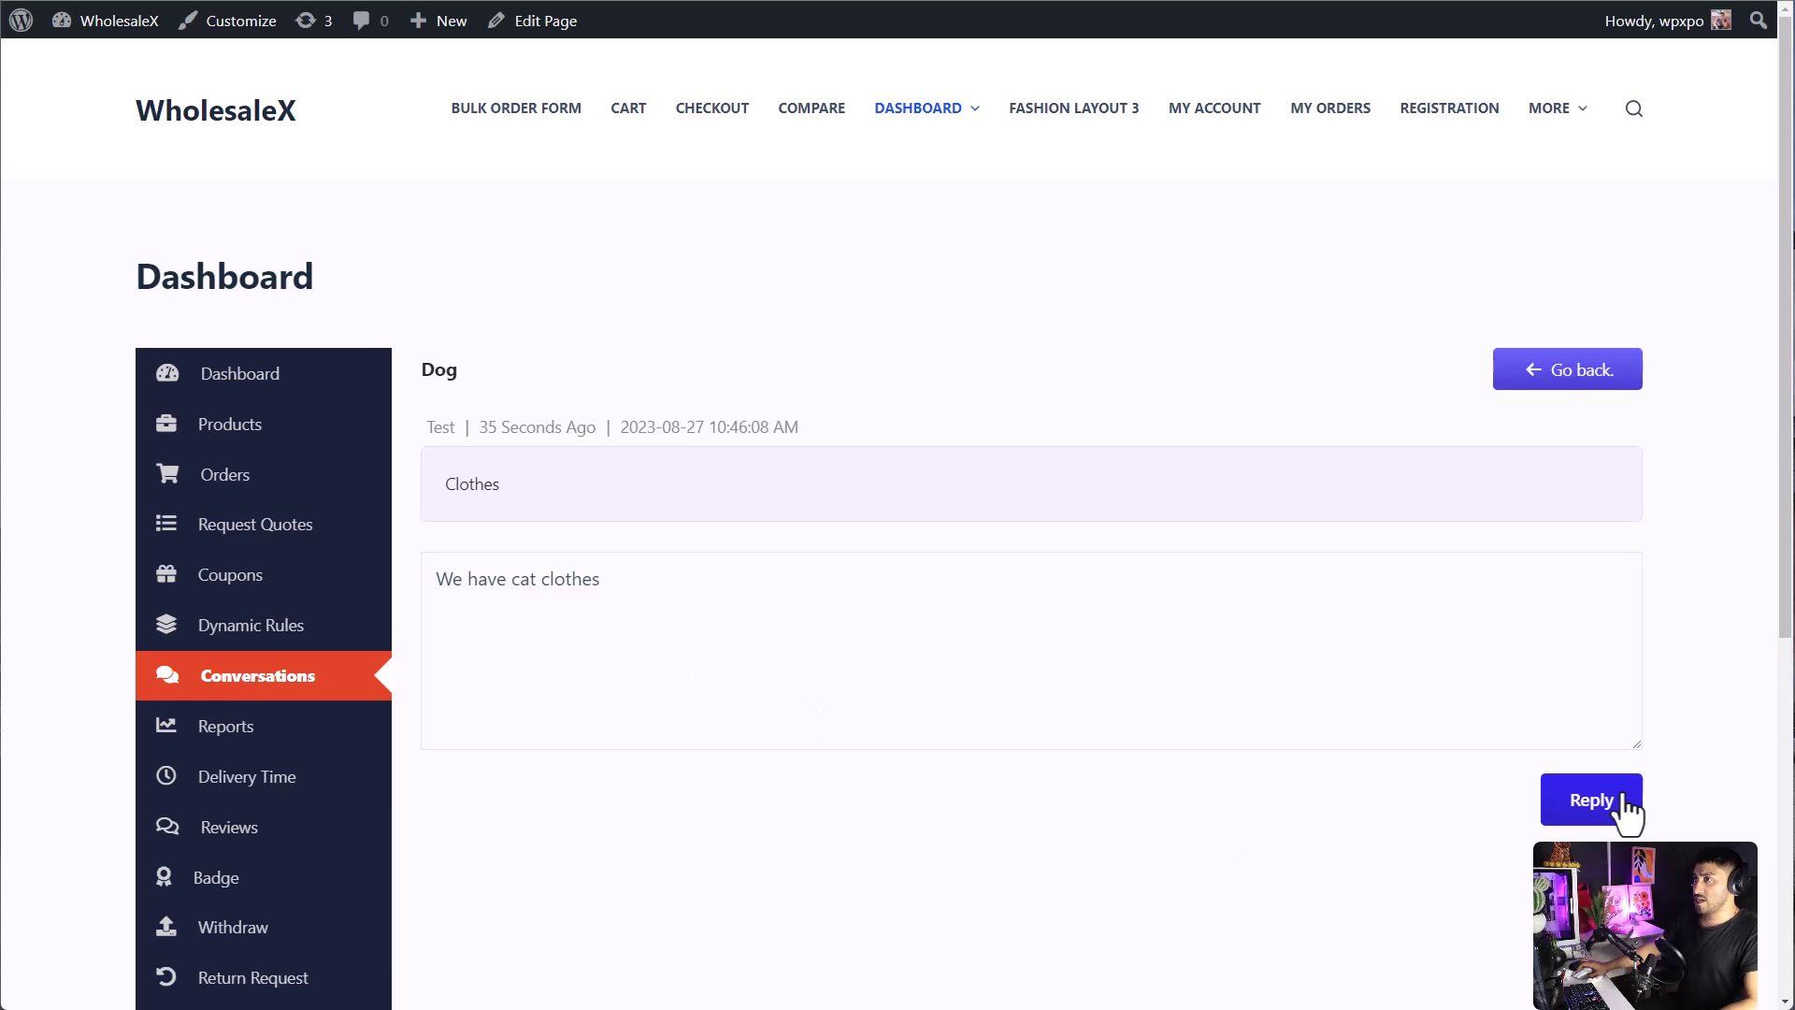